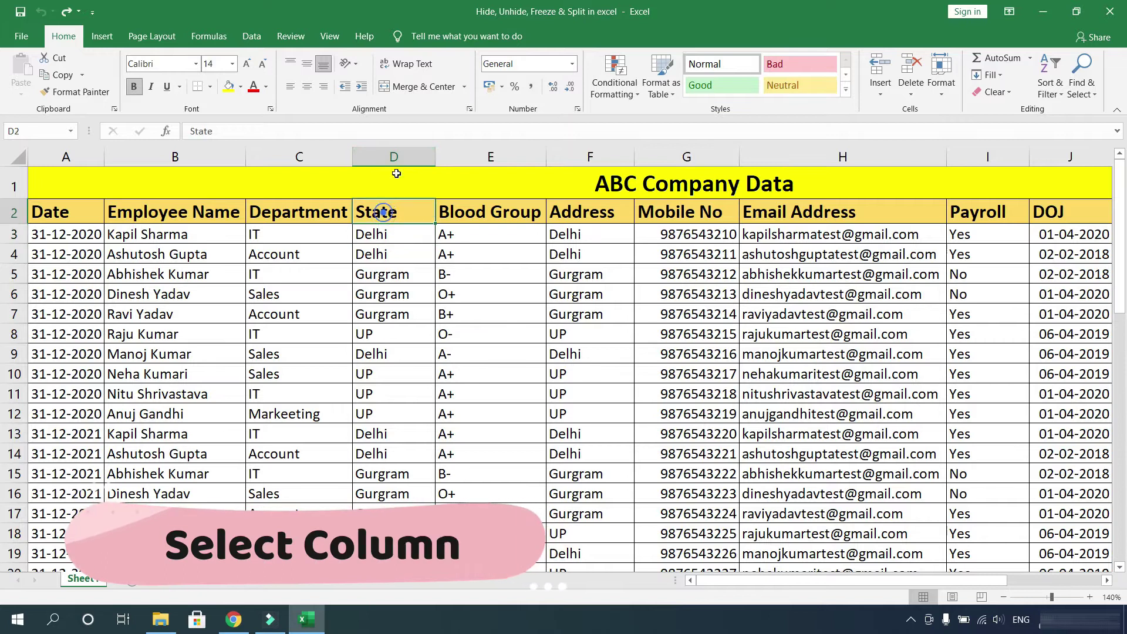
Step: Hide the State column (column D)
{"action": "left_click", "coordinate": [395, 154]}
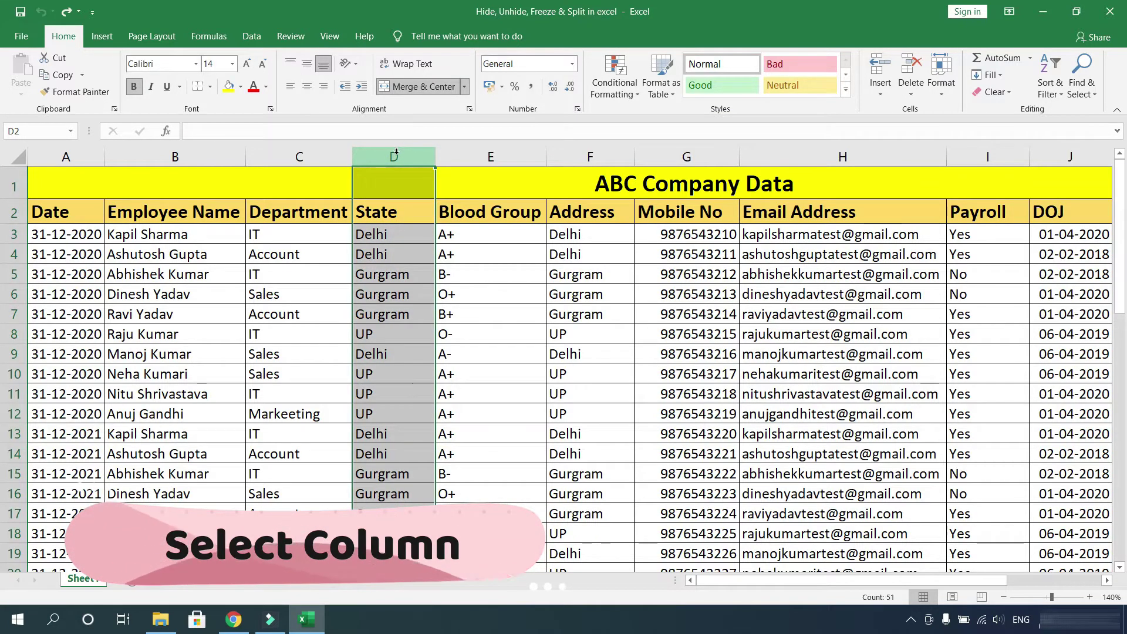
{"action": "right_click", "coordinate": [398, 158]}
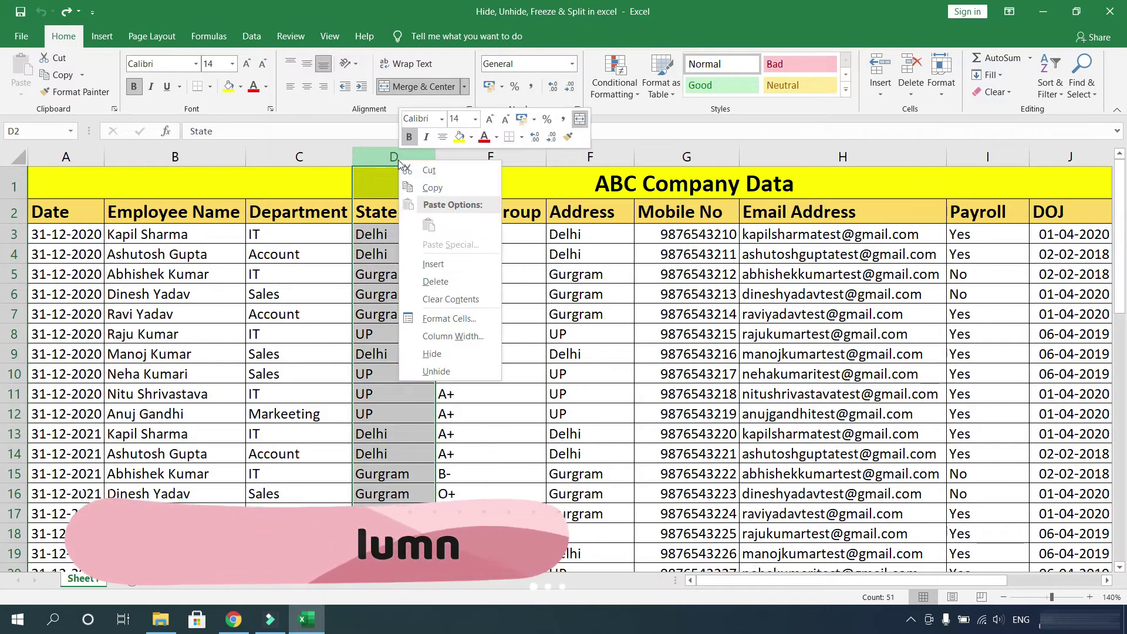
{"action": "left_click", "coordinate": [463, 355]}
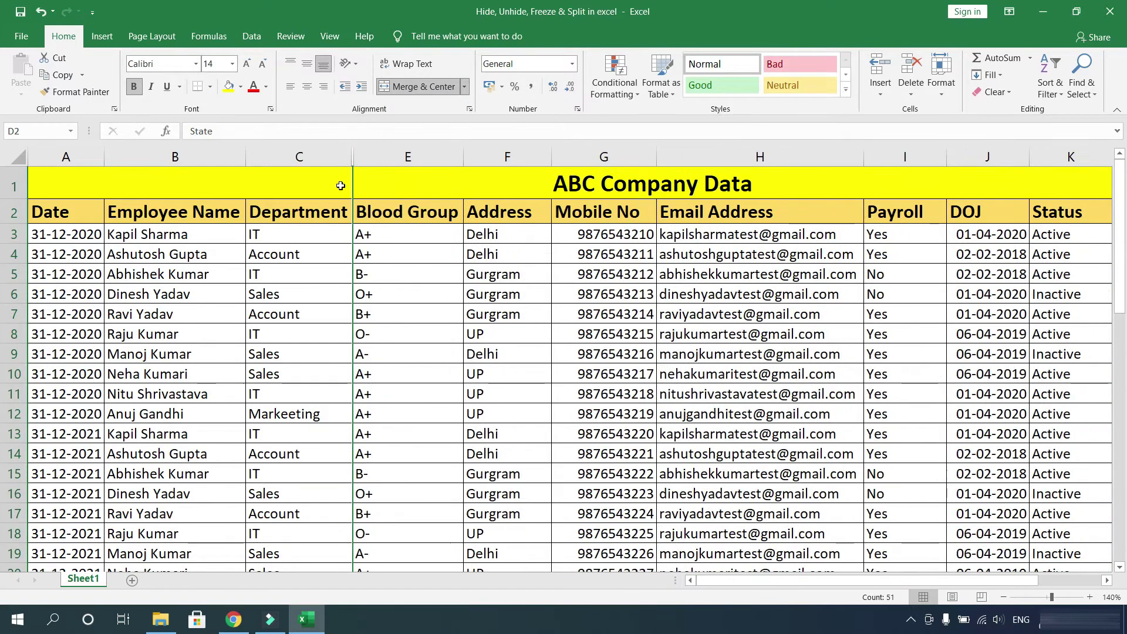
{"action": "left_click", "coordinate": [402, 210]}
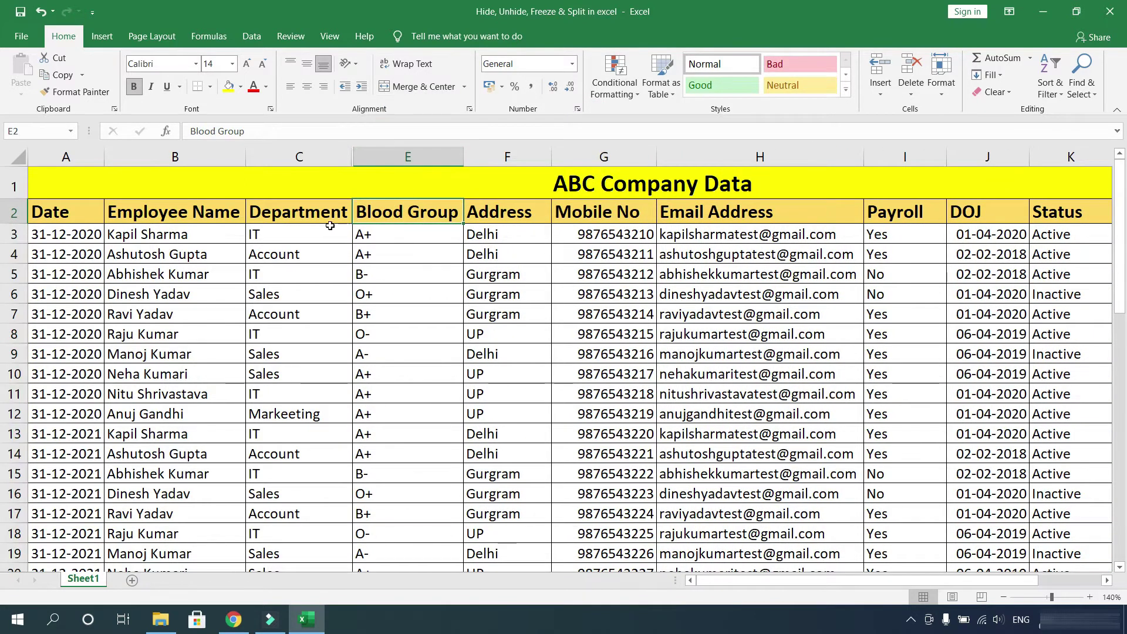
Step: Hide the Email Address column (column H), and undo the hiding of both the State and Email Address columns
{"action": "left_click", "coordinate": [707, 155]}
{"action": "right_click", "coordinate": [707, 155]}
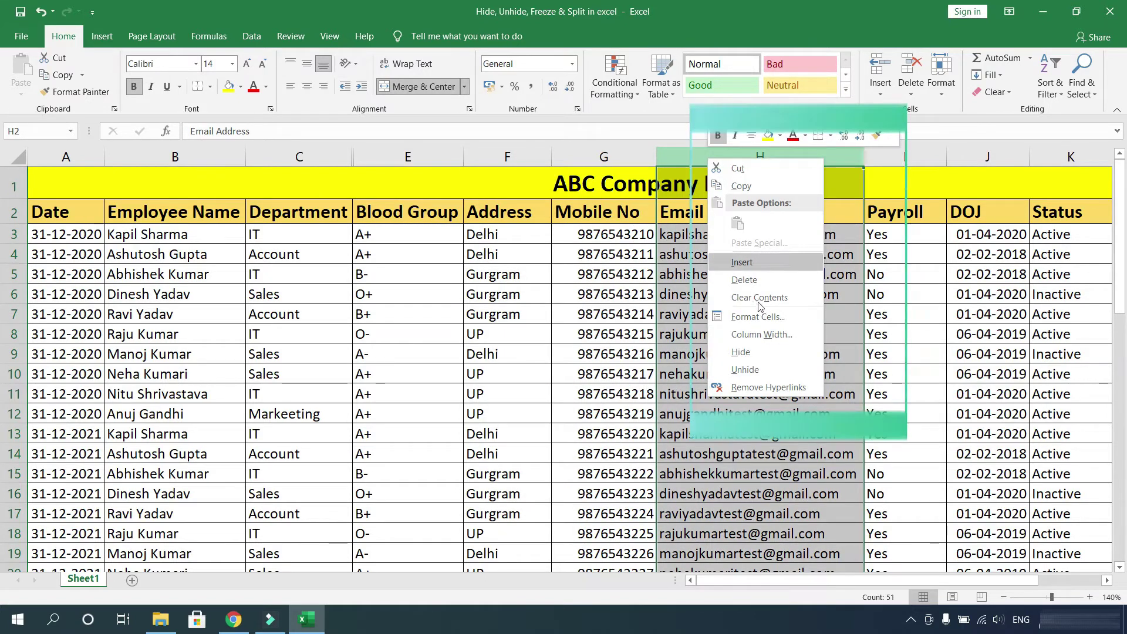
{"action": "left_click", "coordinate": [741, 352]}
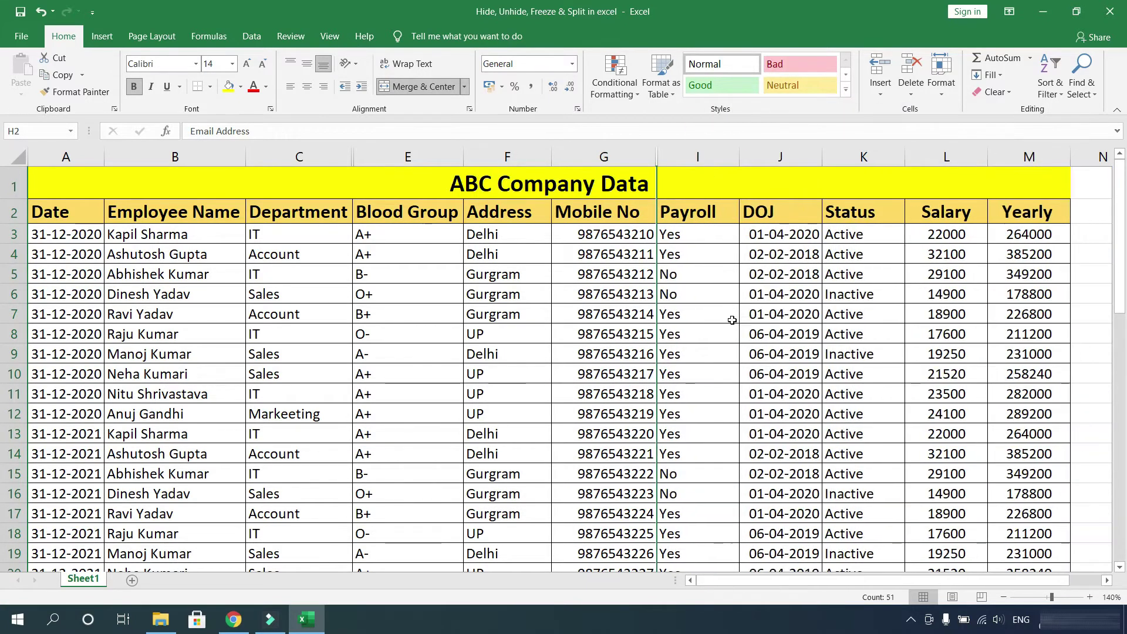
{"action": "left_click", "coordinate": [343, 211]}
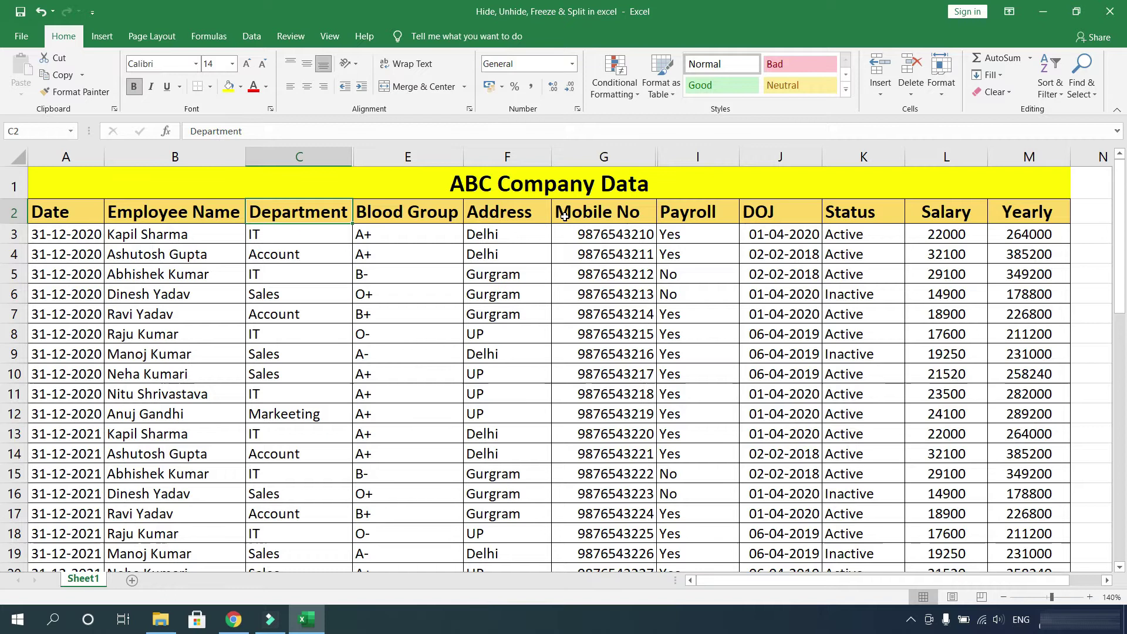
{"action": "key", "text": "ctrl+z"}
{"action": "key", "text": "ctrl+z"}
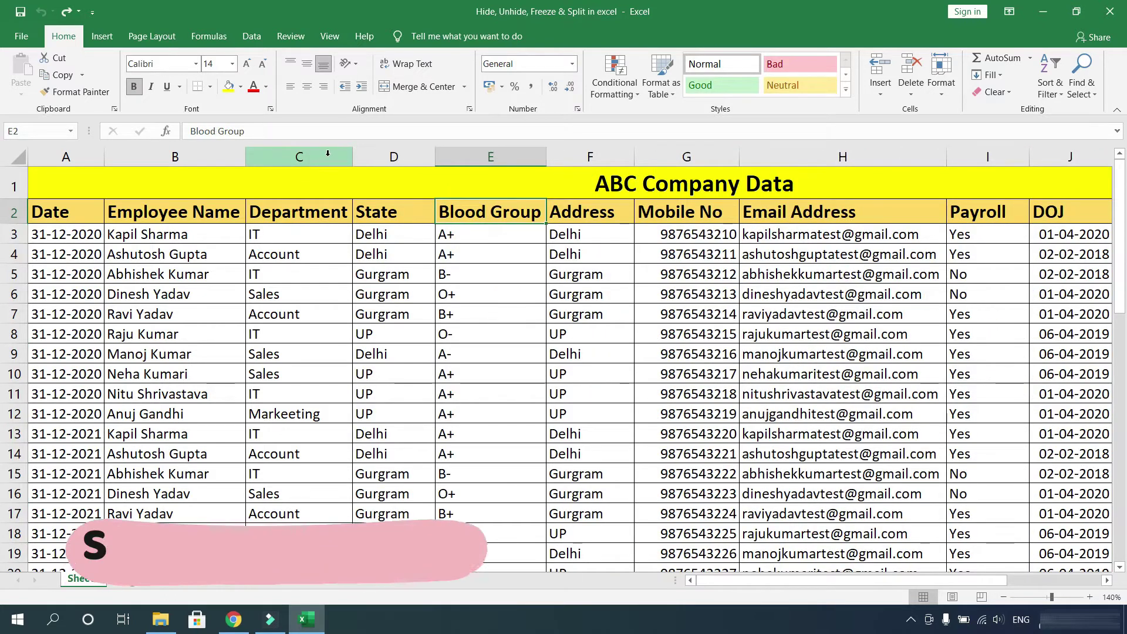
Step: Hide the non-adjacent Department, Address and Email Address columns (C, F and H) together
{"action": "left_click", "coordinate": [321, 155]}
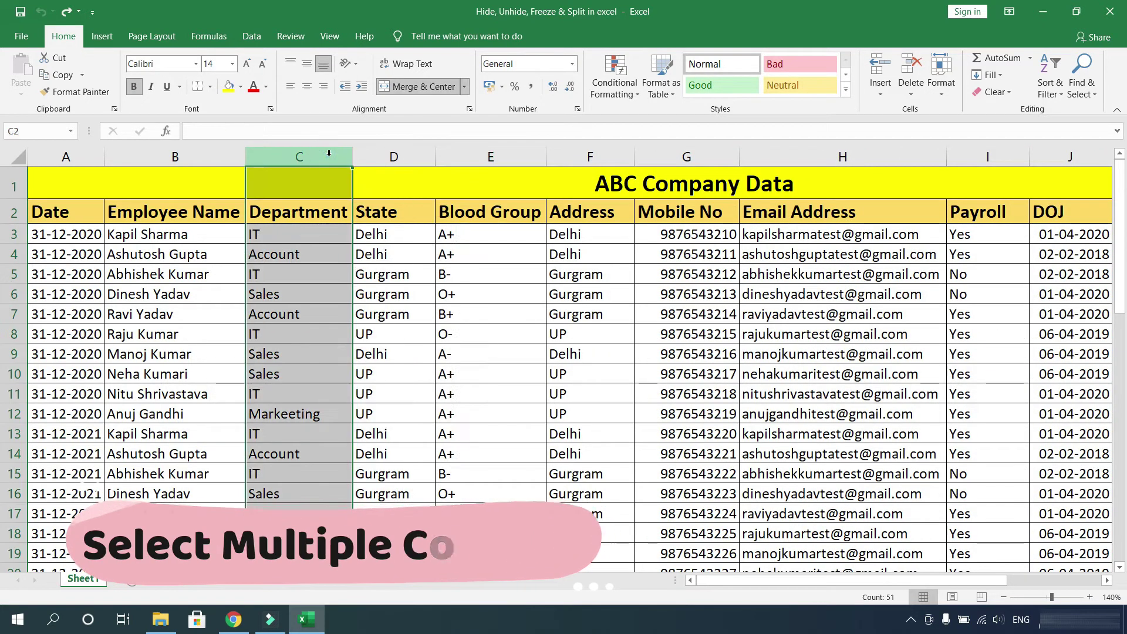
{"action": "left_click", "coordinate": [590, 154], "text": "ctrl"}
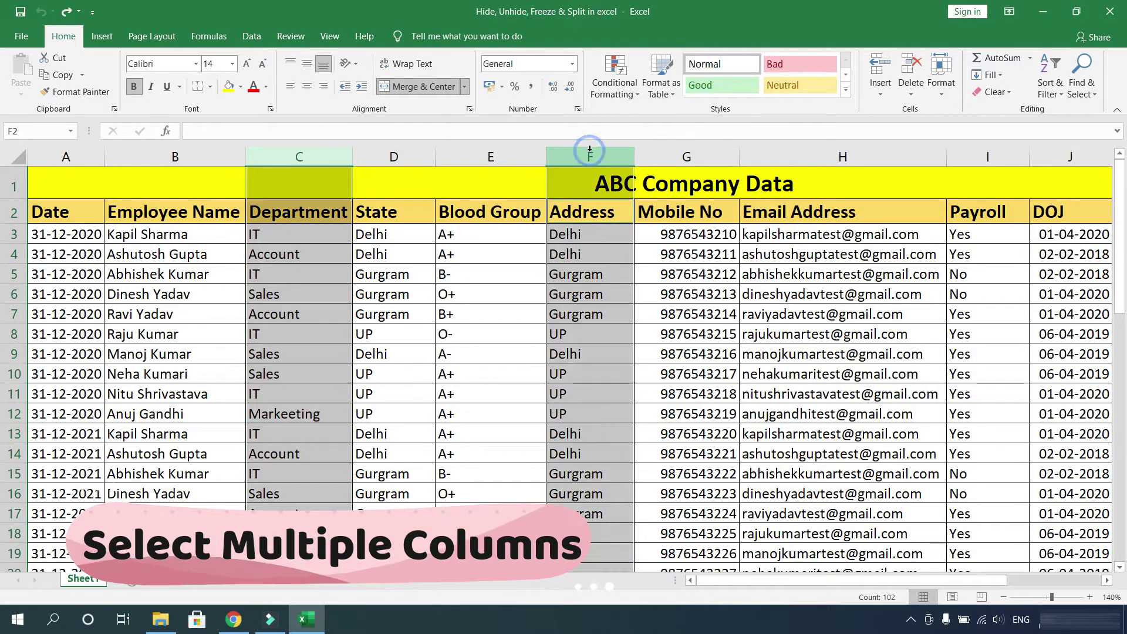
{"action": "left_click", "coordinate": [864, 154], "text": "ctrl"}
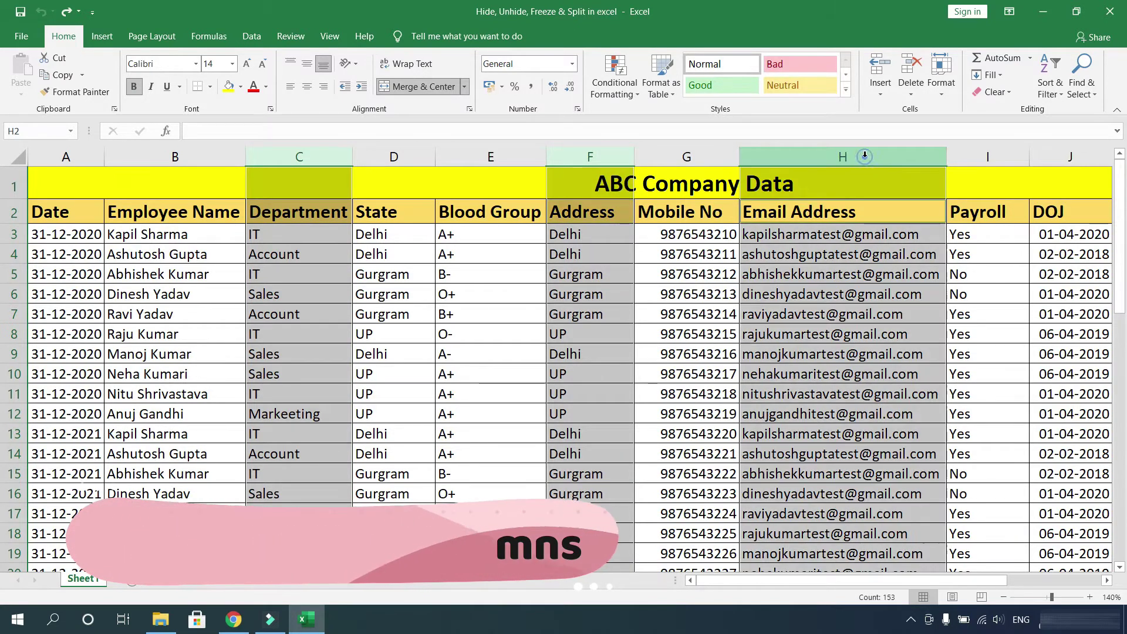
{"action": "right_click", "coordinate": [865, 156]}
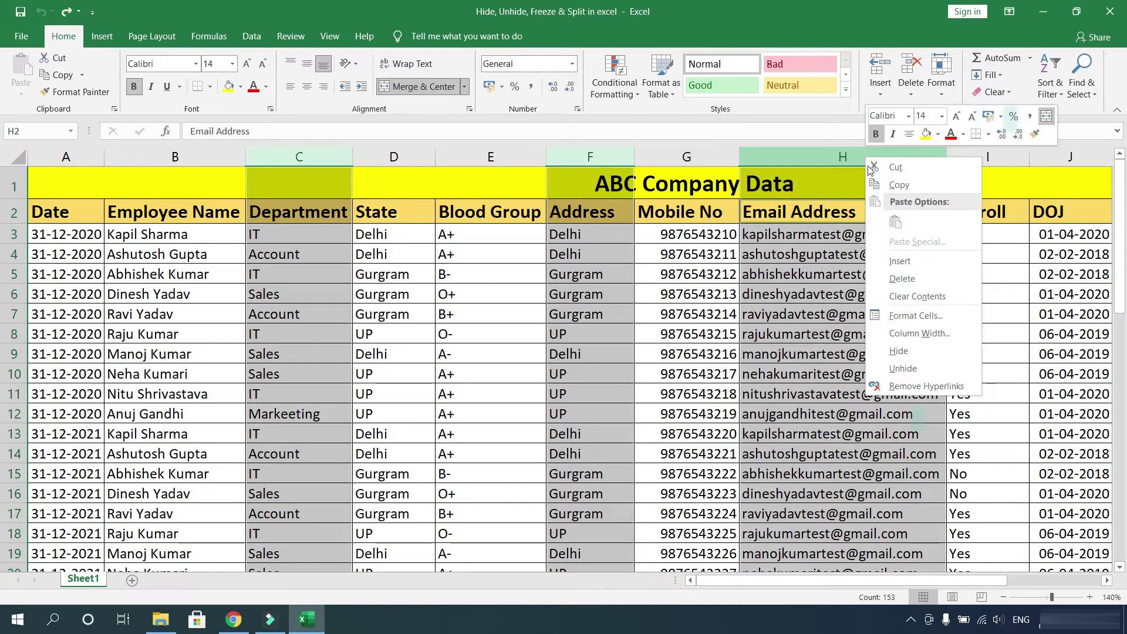
{"action": "left_click", "coordinate": [912, 354]}
{"action": "left_click", "coordinate": [739, 293]}
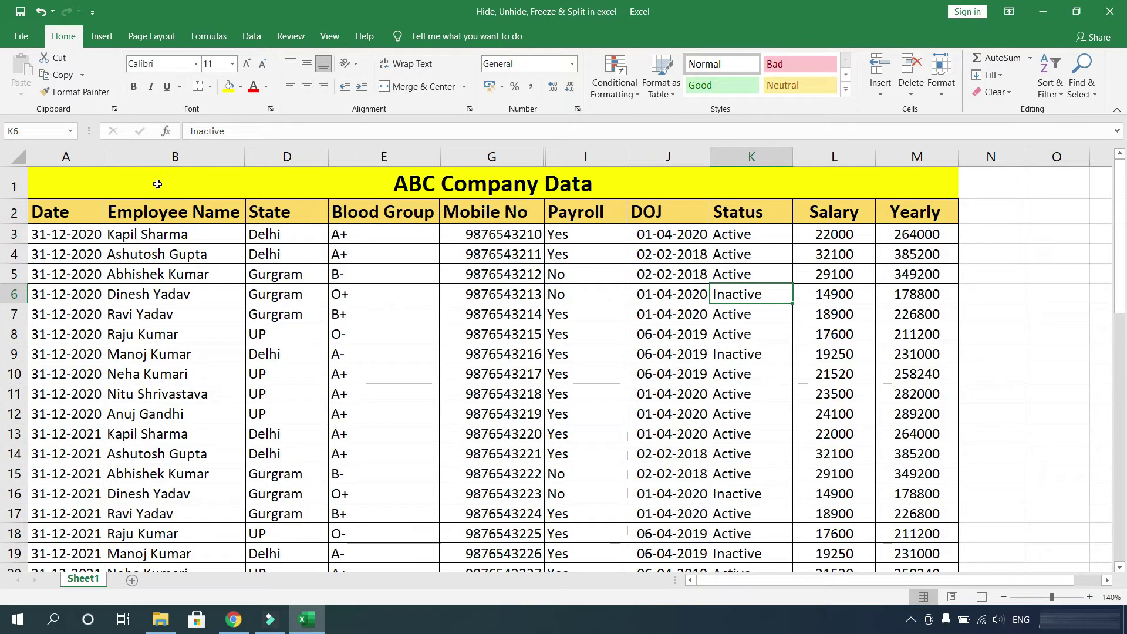
Step: Unhide all columns at once with the whole sheet selected, and undo the unhiding
{"action": "left_click", "coordinate": [16, 157]}
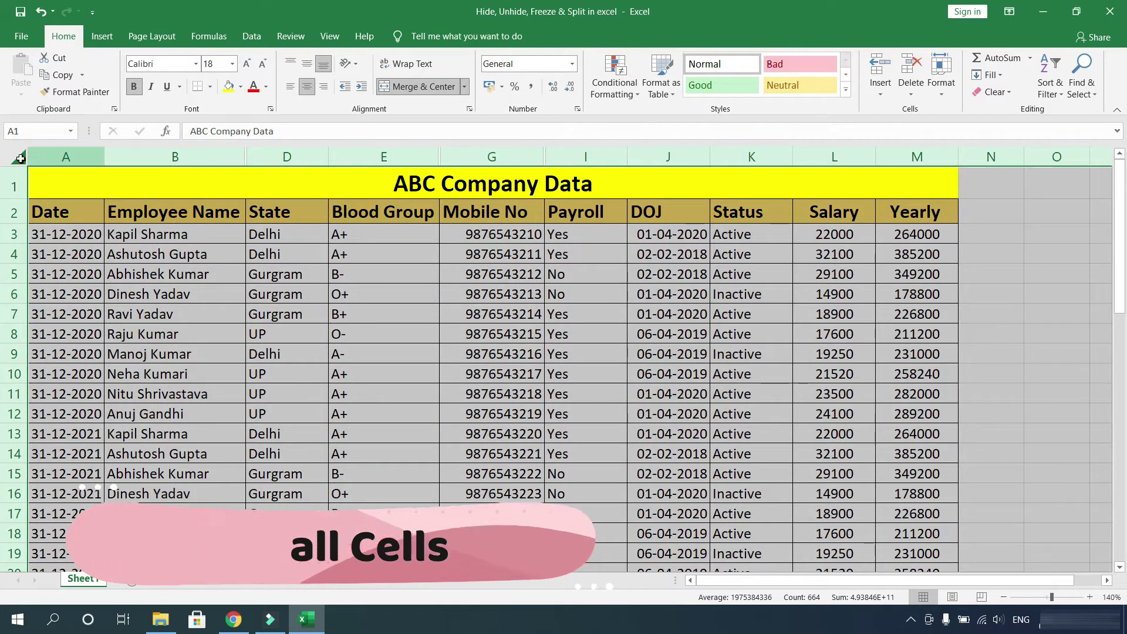
{"action": "right_click", "coordinate": [58, 160]}
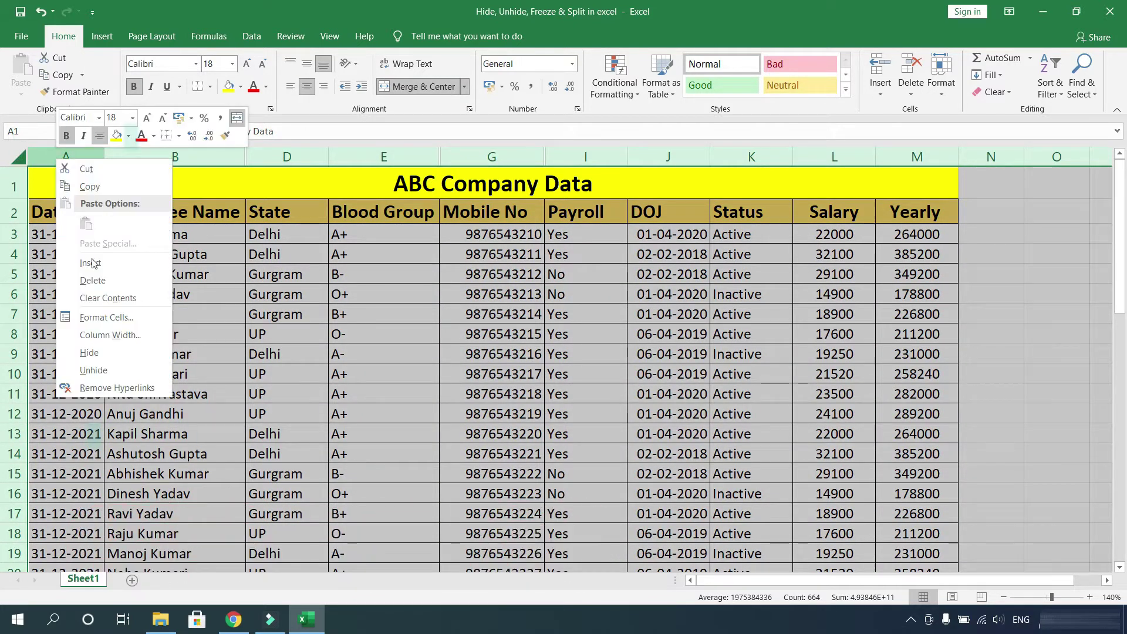
{"action": "left_click", "coordinate": [111, 372]}
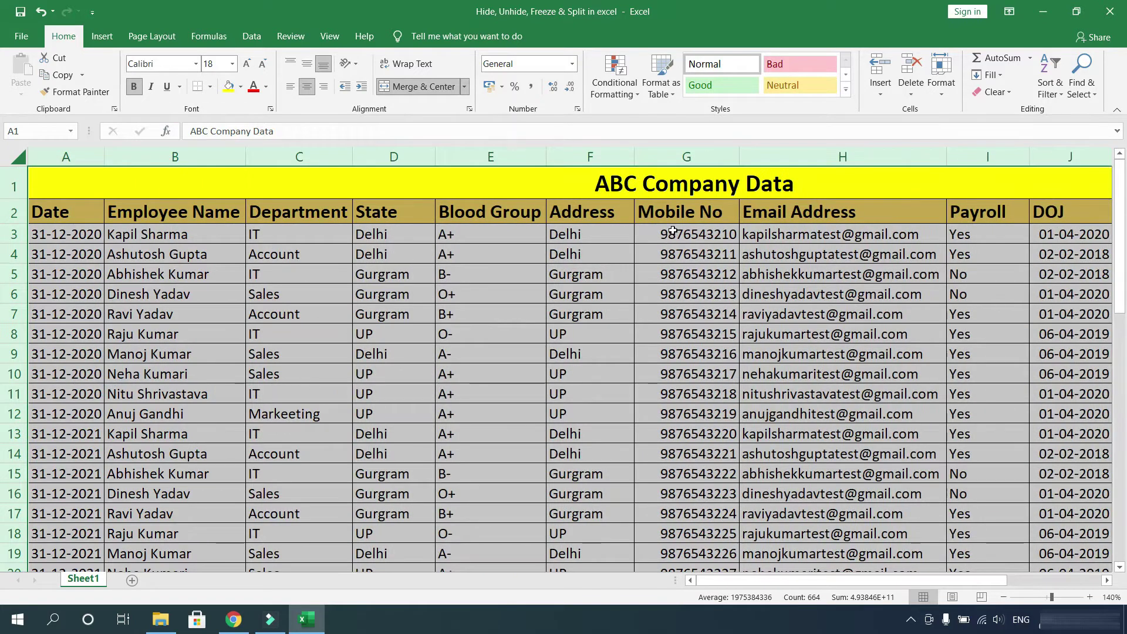
{"action": "left_click", "coordinate": [673, 231]}
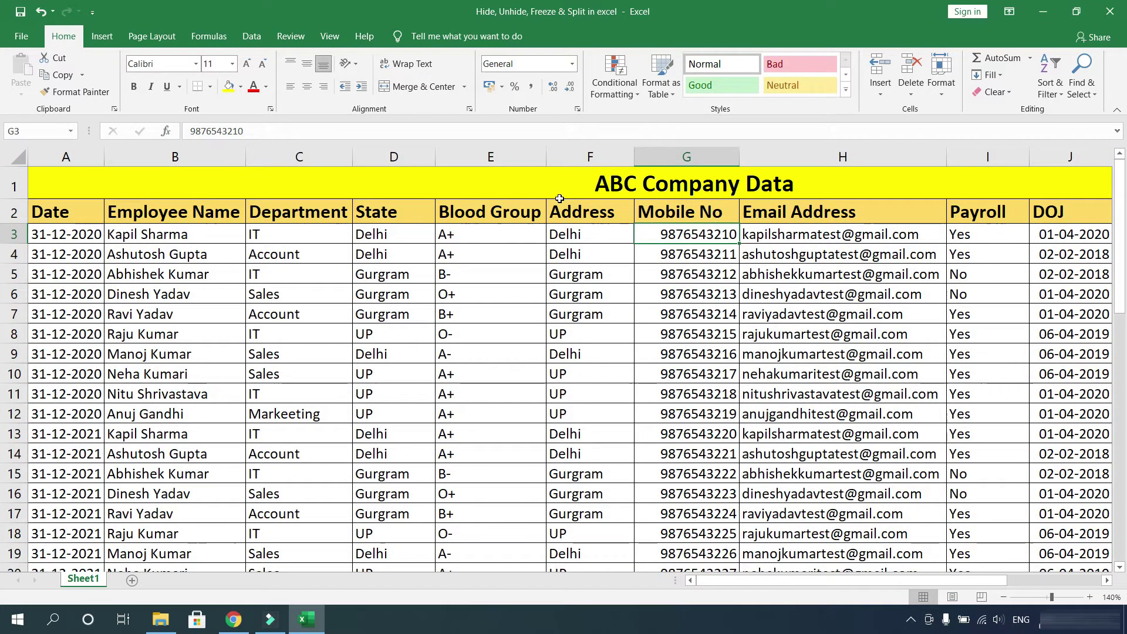
{"action": "key", "text": "ctrl+z"}
{"action": "left_click", "coordinate": [563, 234]}
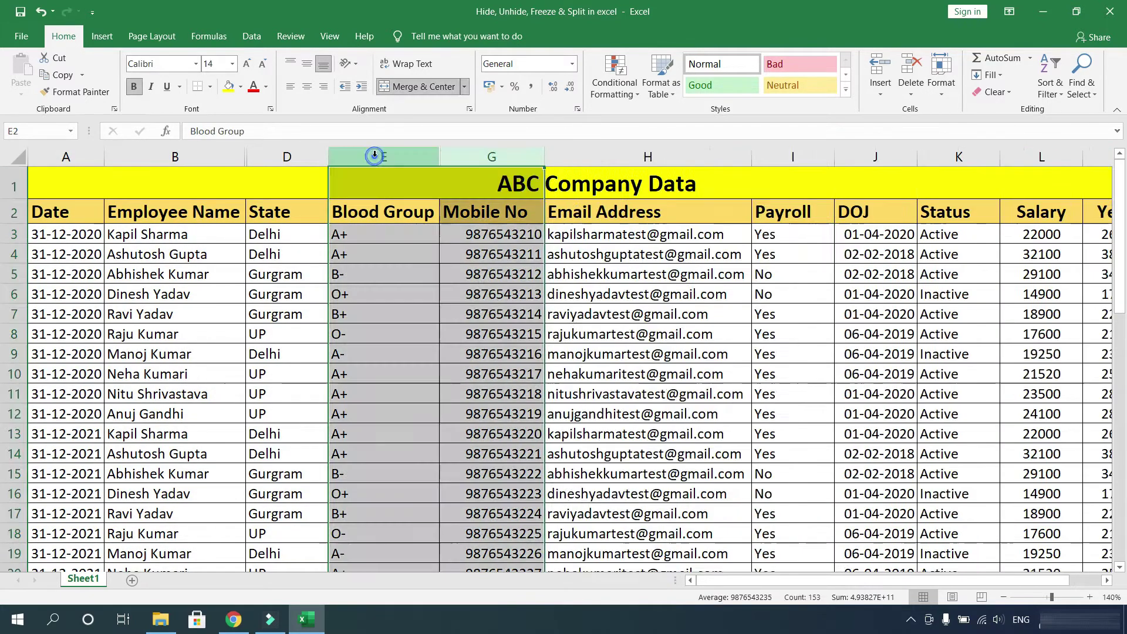
Step: Unhide the Address column (column F) by selecting its neighbouring columns E through G
{"action": "left_click", "coordinate": [375, 155]}
{"action": "left_click_drag", "start_coordinate": [374, 155], "coordinate": [502, 154]}
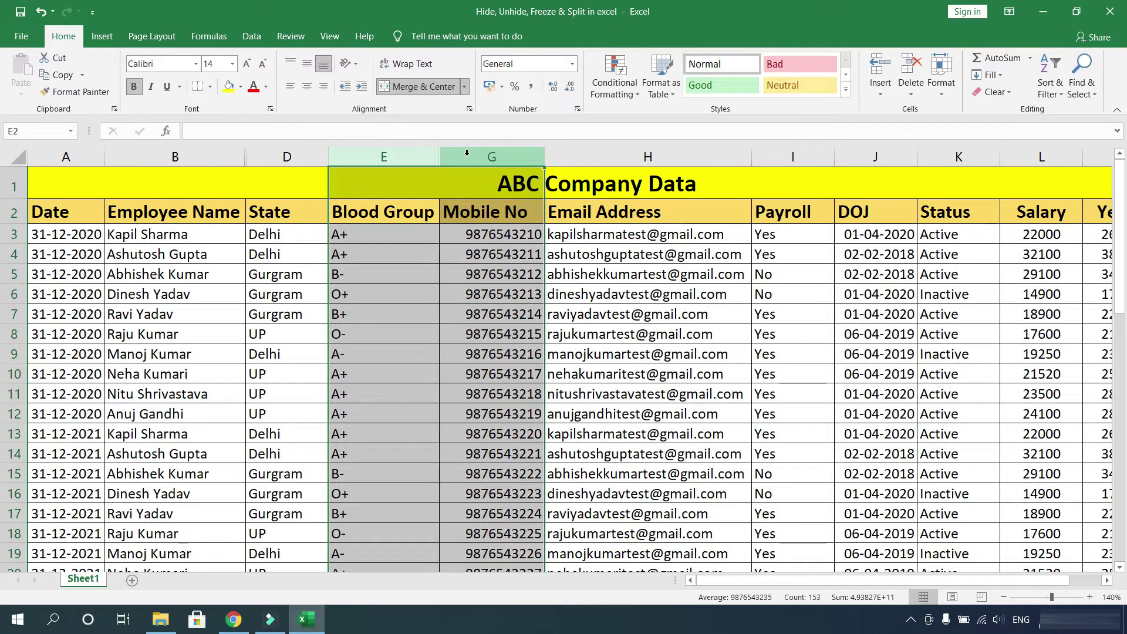
{"action": "right_click", "coordinate": [467, 154]}
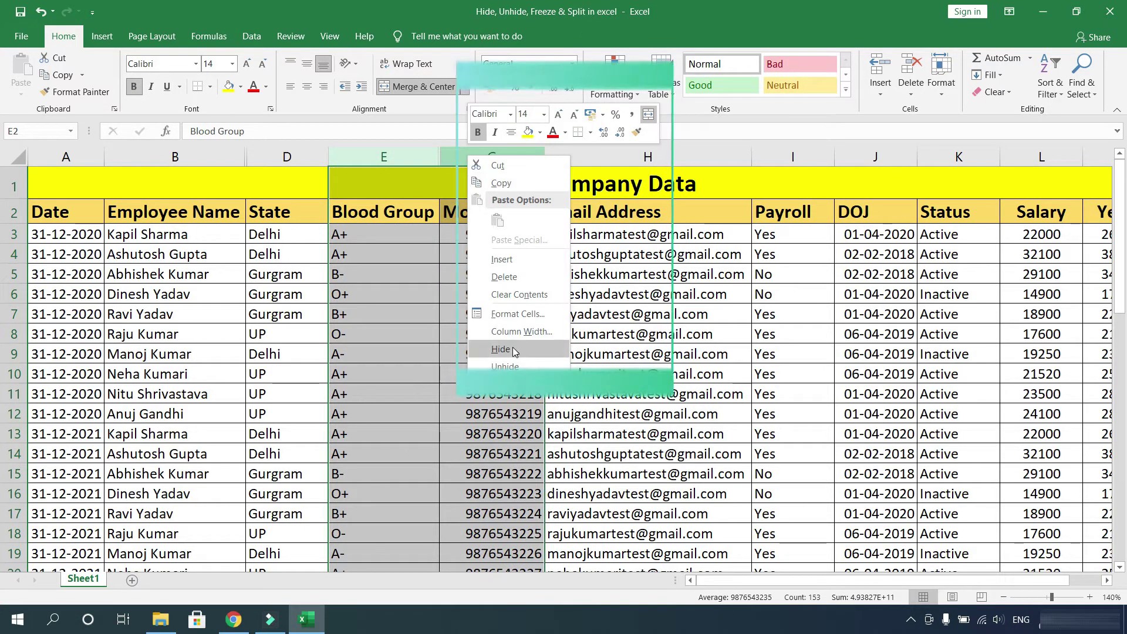
{"action": "left_click", "coordinate": [504, 366]}
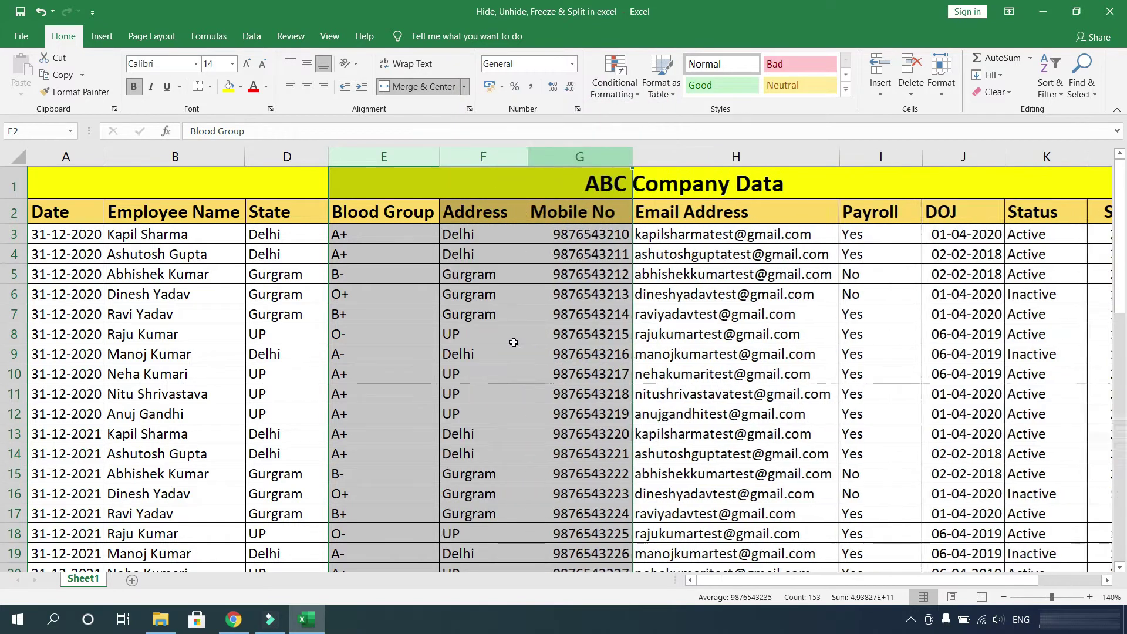
{"action": "left_click", "coordinate": [503, 196]}
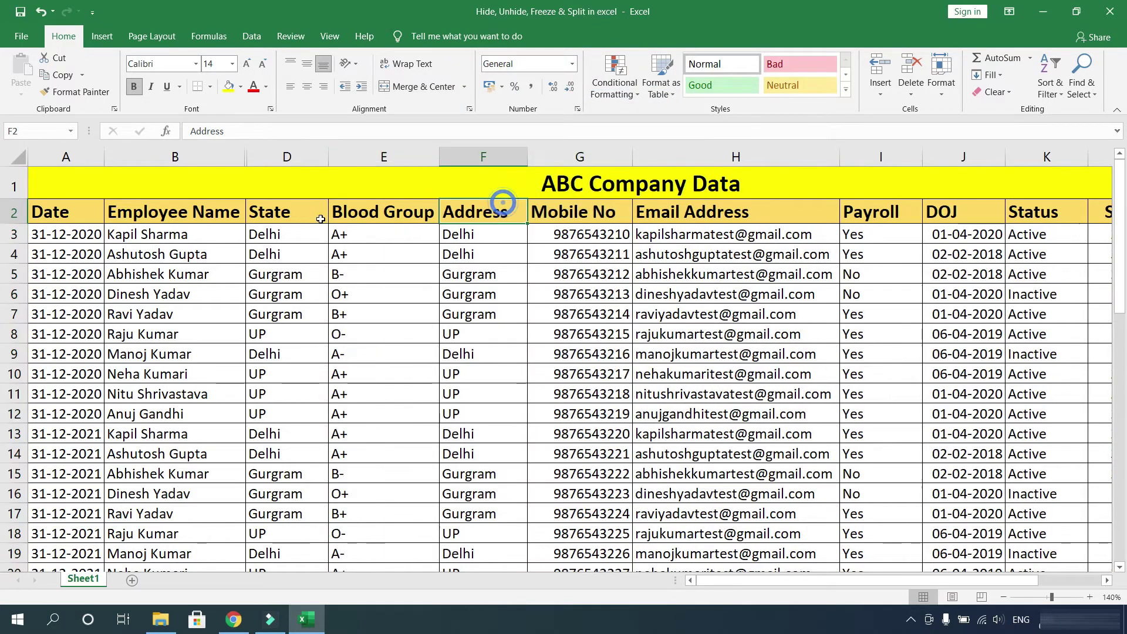
Step: Unhide the remaining hidden Department column with the whole sheet selected
{"action": "left_click", "coordinate": [30, 153]}
{"action": "right_click", "coordinate": [17, 159]}
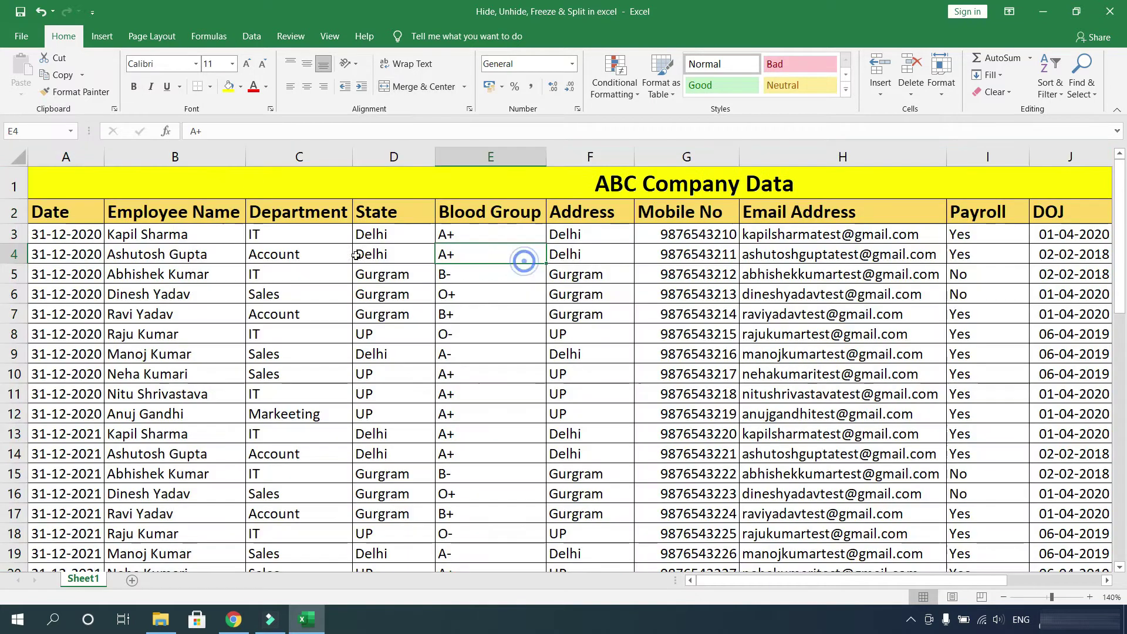
{"action": "left_click", "coordinate": [226, 237]}
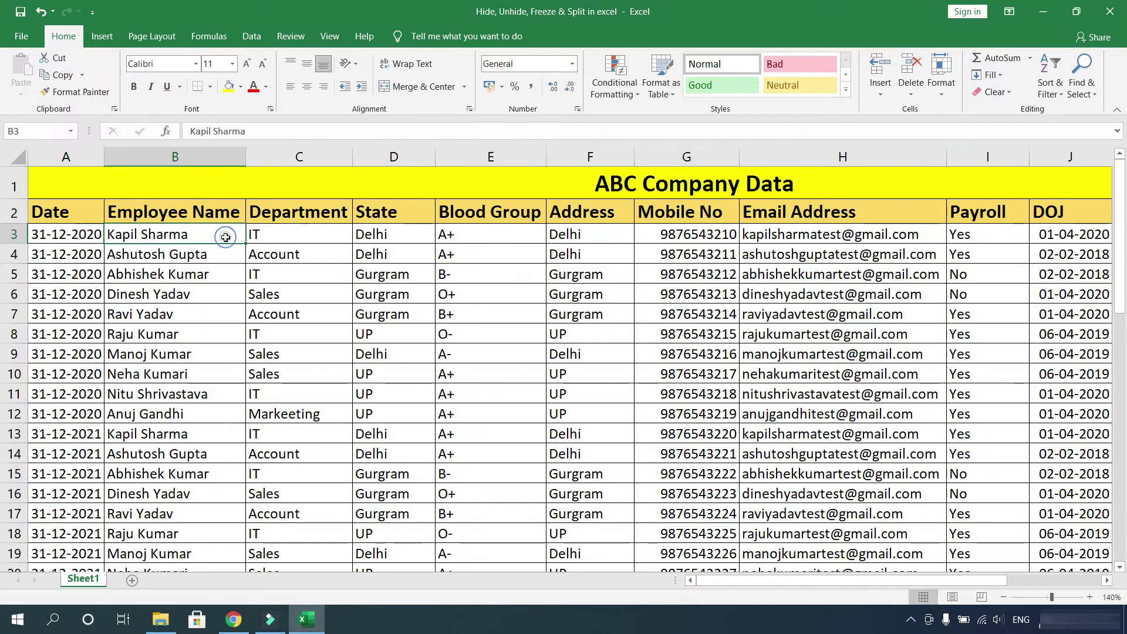
Step: Hide the non-adjacent rows 4, 7 and 10 together, and select the visible dates from row 3 through row 11
{"action": "left_click", "coordinate": [12, 253]}
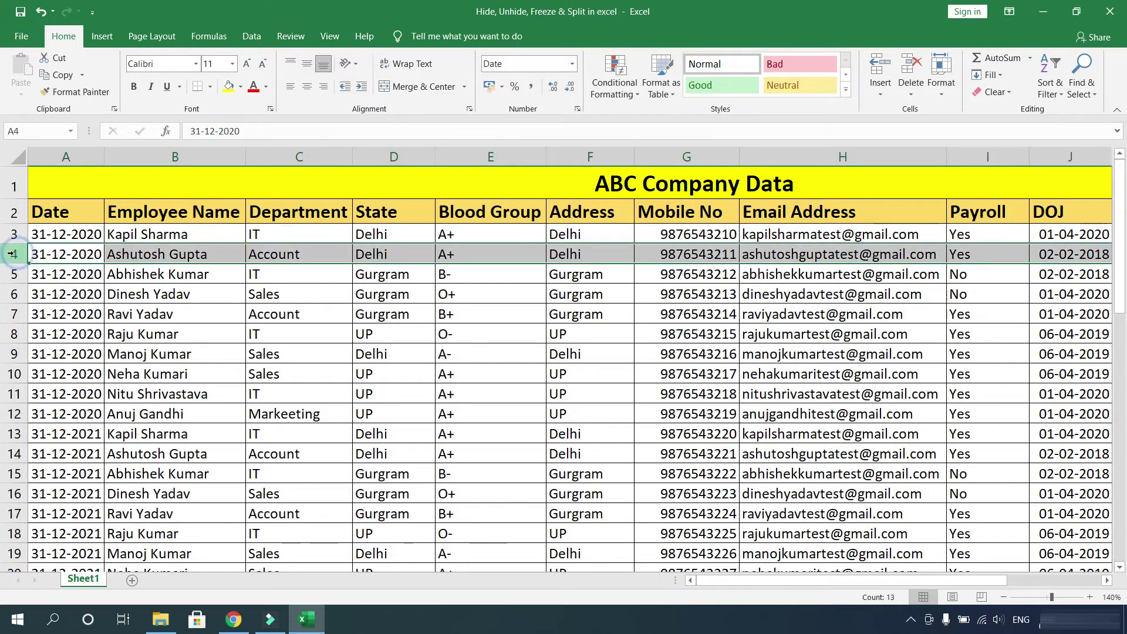
{"action": "left_click", "coordinate": [11, 314], "text": "ctrl"}
{"action": "left_click", "coordinate": [13, 374], "text": "ctrl"}
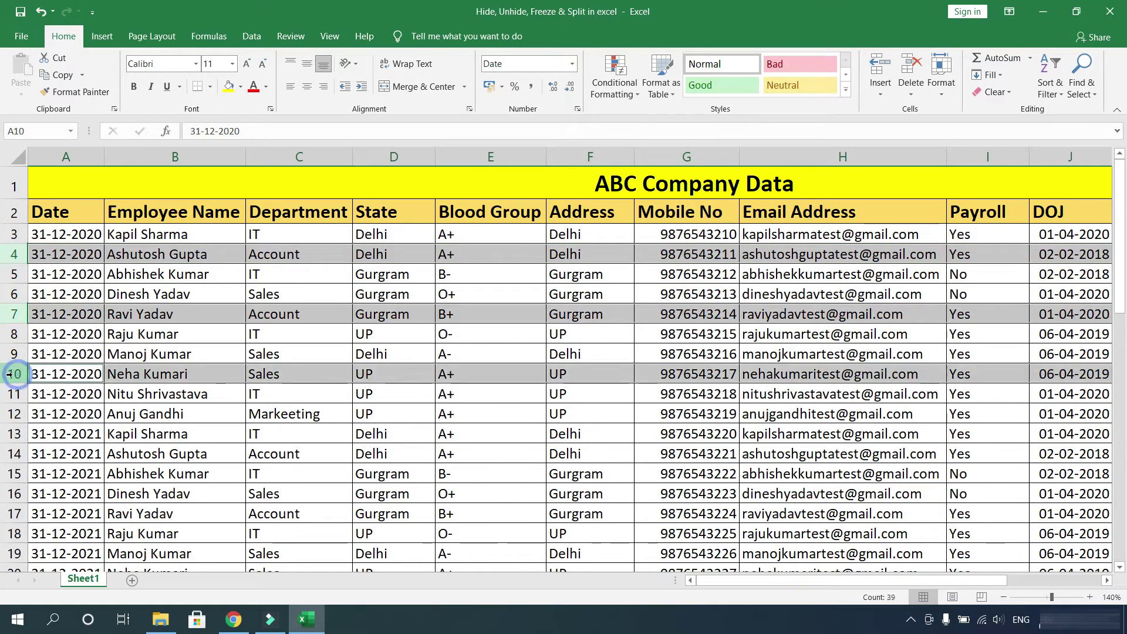
{"action": "right_click", "coordinate": [13, 374]}
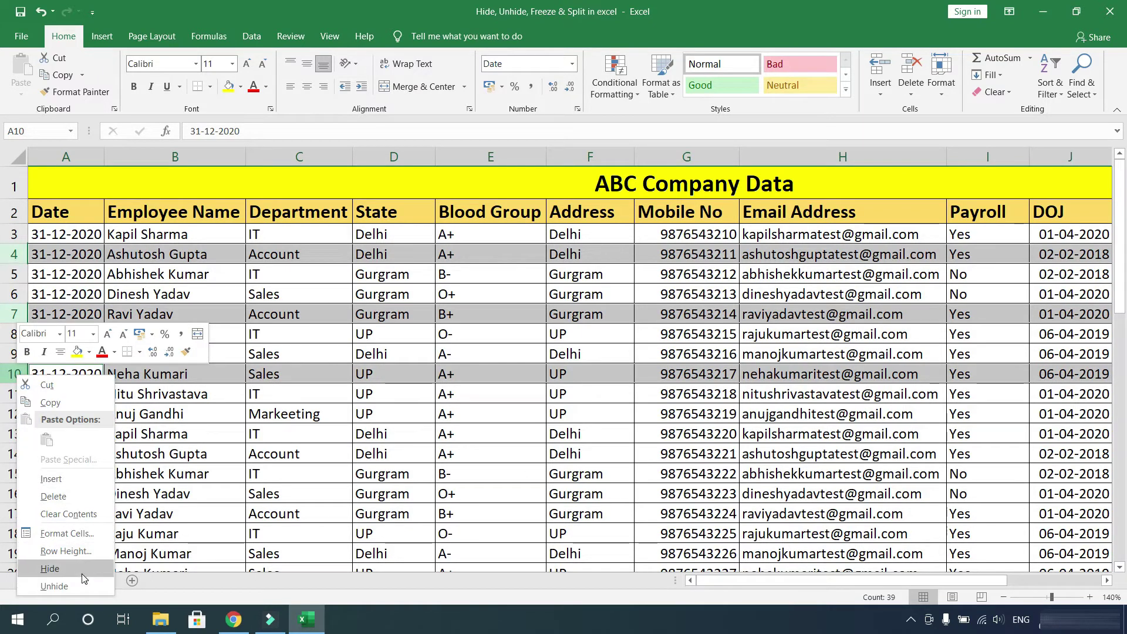
{"action": "left_click", "coordinate": [50, 568]}
{"action": "left_click", "coordinate": [170, 334]}
{"action": "left_click_drag", "start_coordinate": [46, 235], "coordinate": [46, 342]}
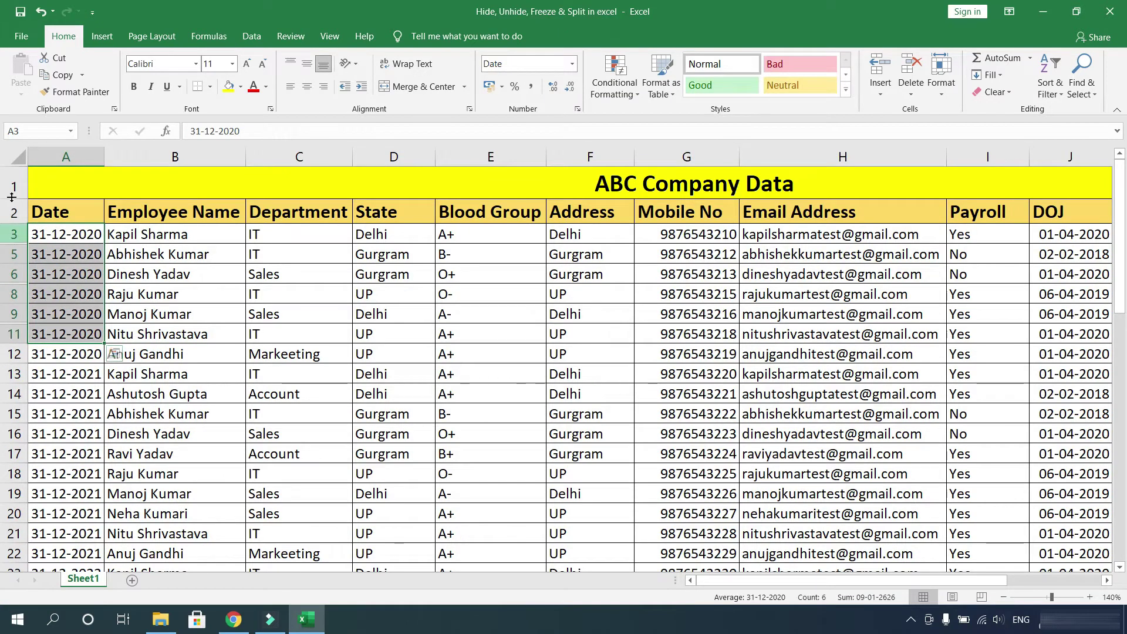
Step: Unhide all hidden rows at once with the whole sheet selected
{"action": "left_click", "coordinate": [14, 154]}
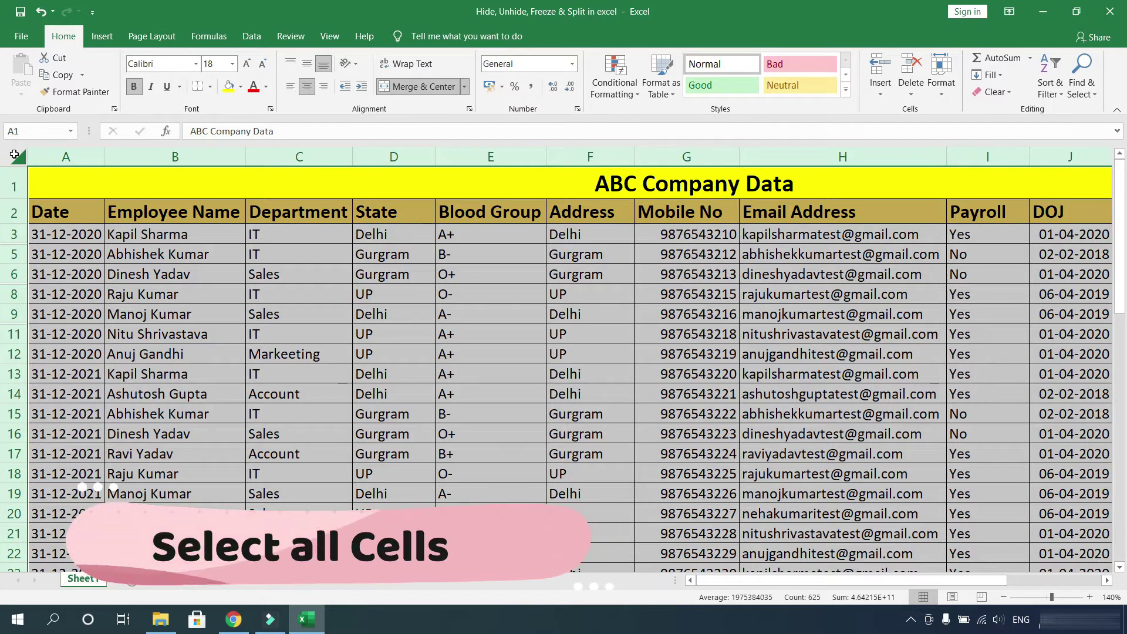
{"action": "double_click", "coordinate": [9, 226]}
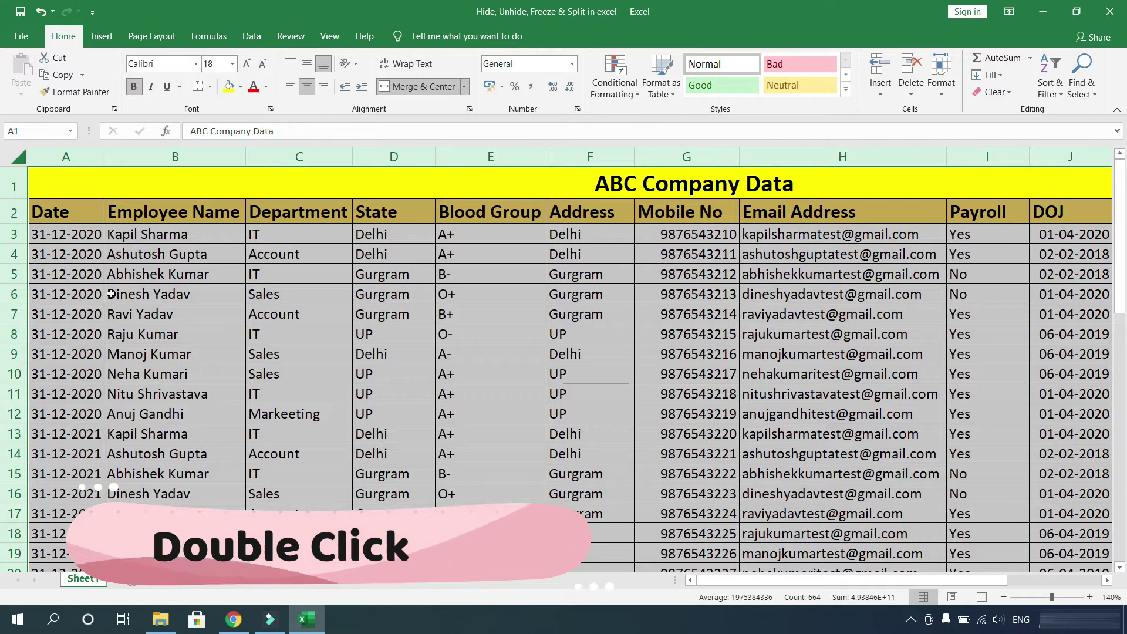
{"action": "left_click", "coordinate": [174, 294]}
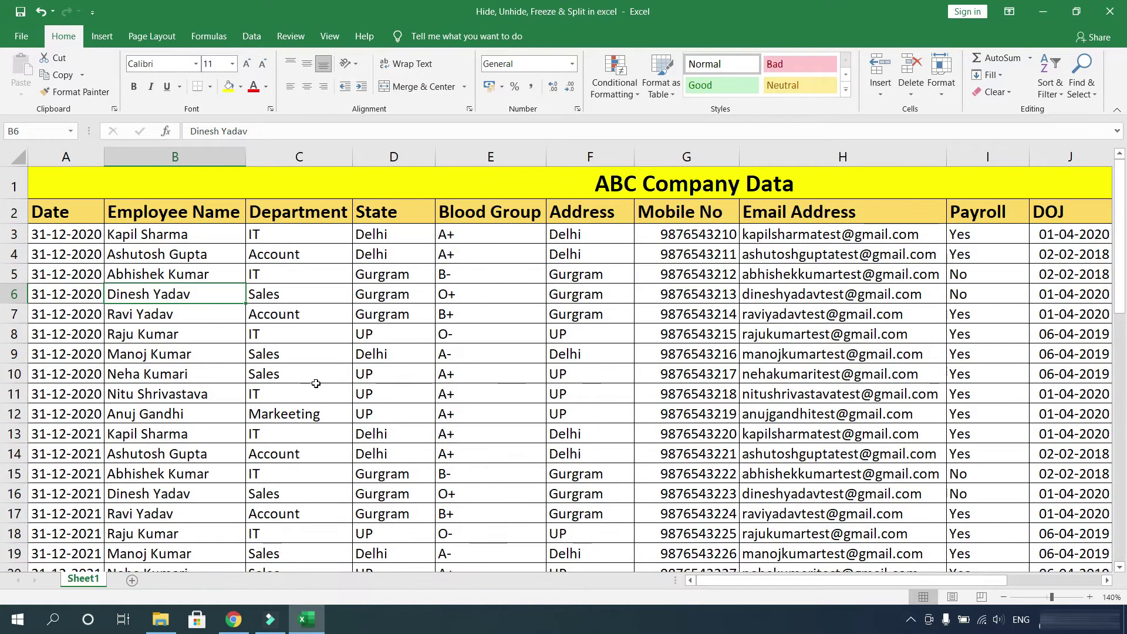
Step: View the Freeze Panes options with the State heading cell D2 selected, and close them without choosing one
{"action": "left_click", "coordinate": [385, 213]}
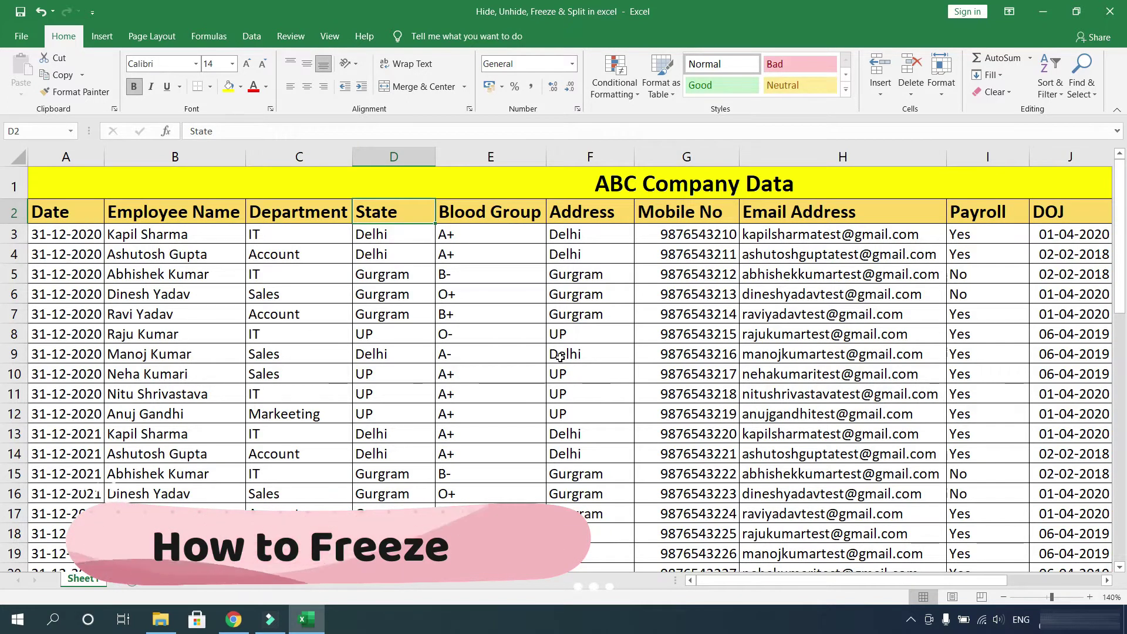
{"action": "left_click", "coordinate": [331, 37]}
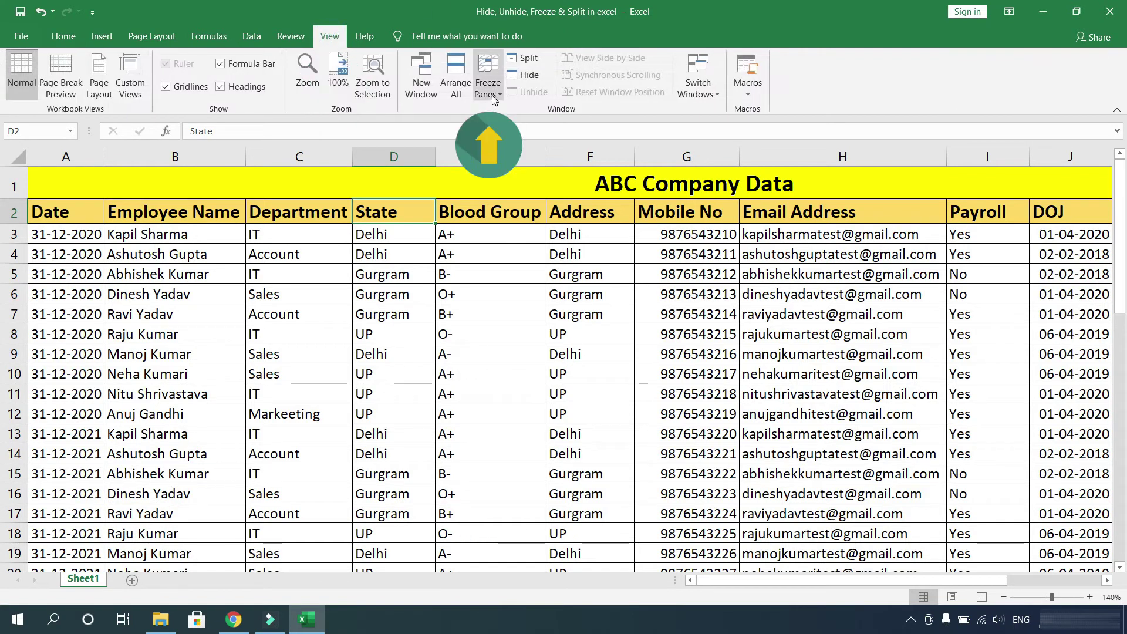
{"action": "left_click", "coordinate": [497, 94]}
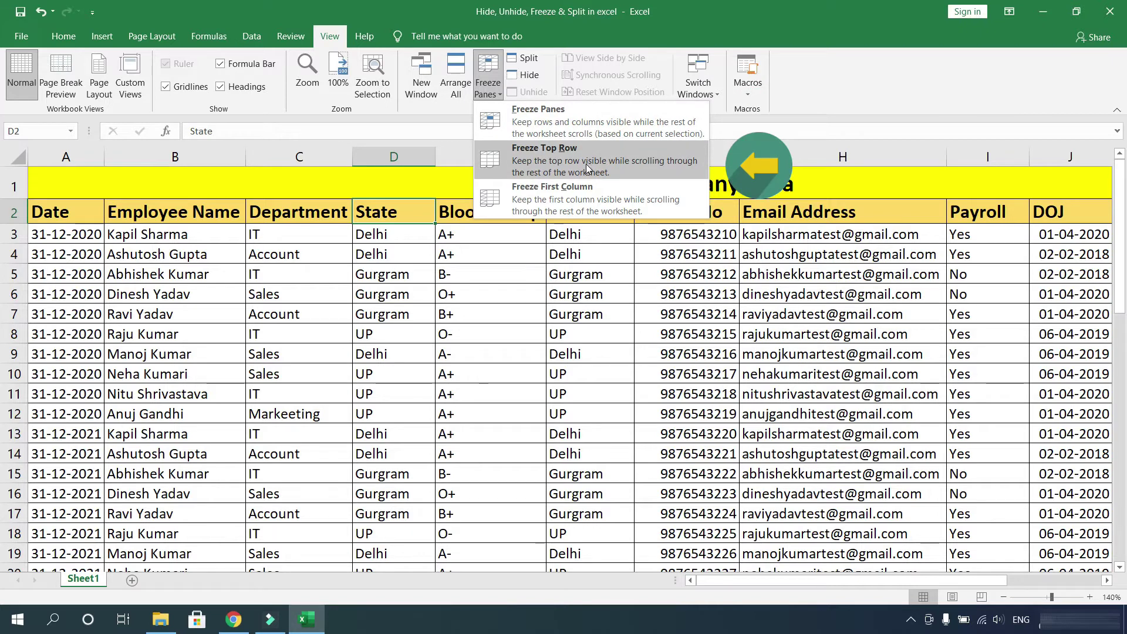
{"action": "left_click", "coordinate": [479, 298]}
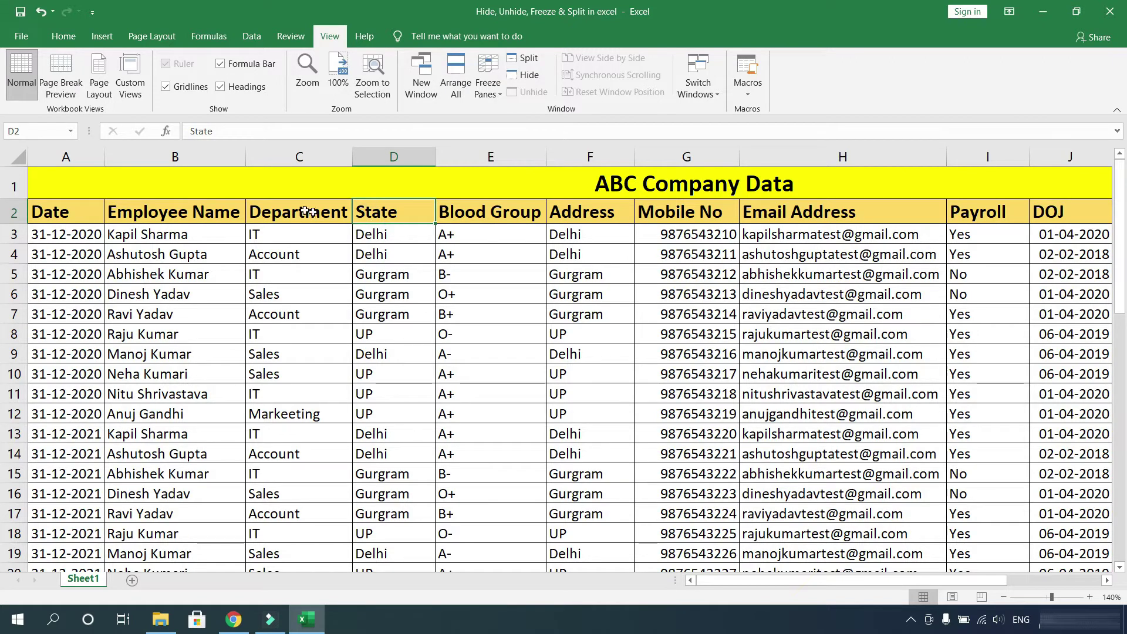
Step: Move down through the employee records, across to the State column and back up to examine how the headings scroll
{"action": "left_click", "coordinate": [243, 211]}
{"action": "key", "text": "Down"}
{"action": "key", "text": "Down"}
{"action": "key", "text": "Down"}
{"action": "key", "text": "Down"}
{"action": "key", "text": "Down"}
{"action": "key", "text": "Down"}
{"action": "key", "text": "Down"}
{"action": "key", "text": "Down"}
{"action": "key", "text": "Down"}
{"action": "key", "text": "Down"}
{"action": "key", "text": "Down"}
{"action": "key", "text": "Down"}
{"action": "key", "text": "Down"}
{"action": "key", "text": "Down"}
{"action": "key", "text": "Down"}
{"action": "key", "text": "Down"}
{"action": "key", "text": "Down"}
{"action": "key", "text": "Down"}
{"action": "key", "text": "Down"}
{"action": "key", "text": "Down"}
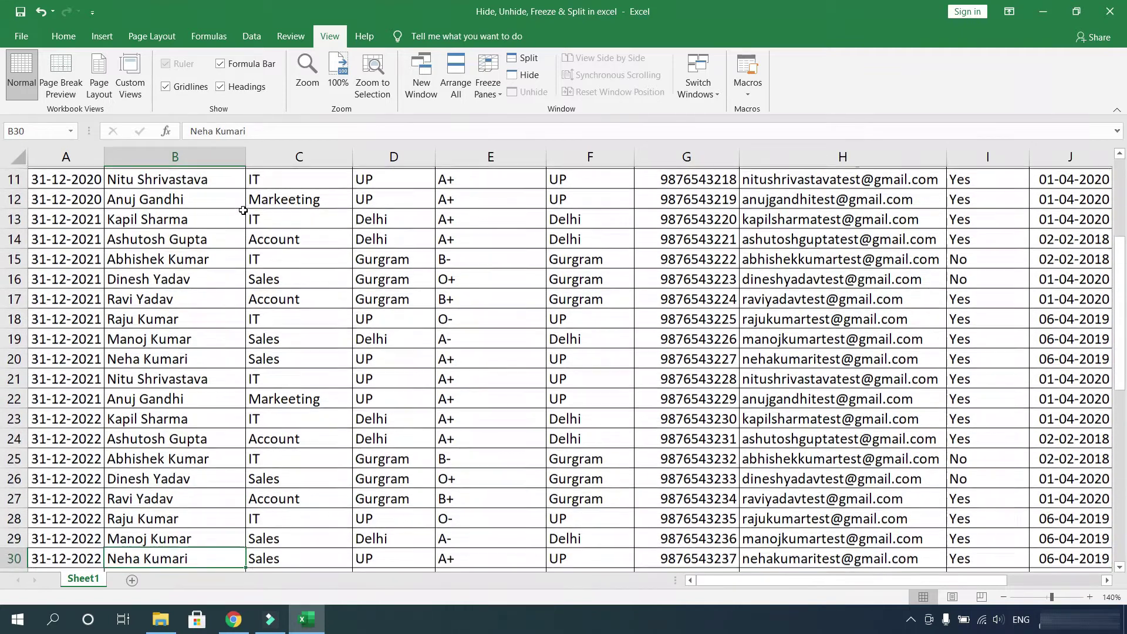
{"action": "key", "text": "Down"}
{"action": "key", "text": "Up"}
{"action": "key", "text": "Up"}
{"action": "key", "text": "Up"}
{"action": "key", "text": "Up"}
{"action": "key", "text": "Up"}
{"action": "key", "text": "Up"}
{"action": "key", "text": "Up"}
{"action": "key", "text": "Up"}
{"action": "key", "text": "Up"}
{"action": "key", "text": "Up"}
{"action": "key", "text": "Up"}
{"action": "key", "text": "Up"}
{"action": "key", "text": "Up"}
{"action": "key", "text": "Up"}
{"action": "key", "text": "Up"}
{"action": "key", "text": "Up"}
{"action": "key", "text": "Up"}
{"action": "key", "text": "Up"}
{"action": "key", "text": "Up"}
{"action": "key", "text": "Up"}
{"action": "key", "text": "Up"}
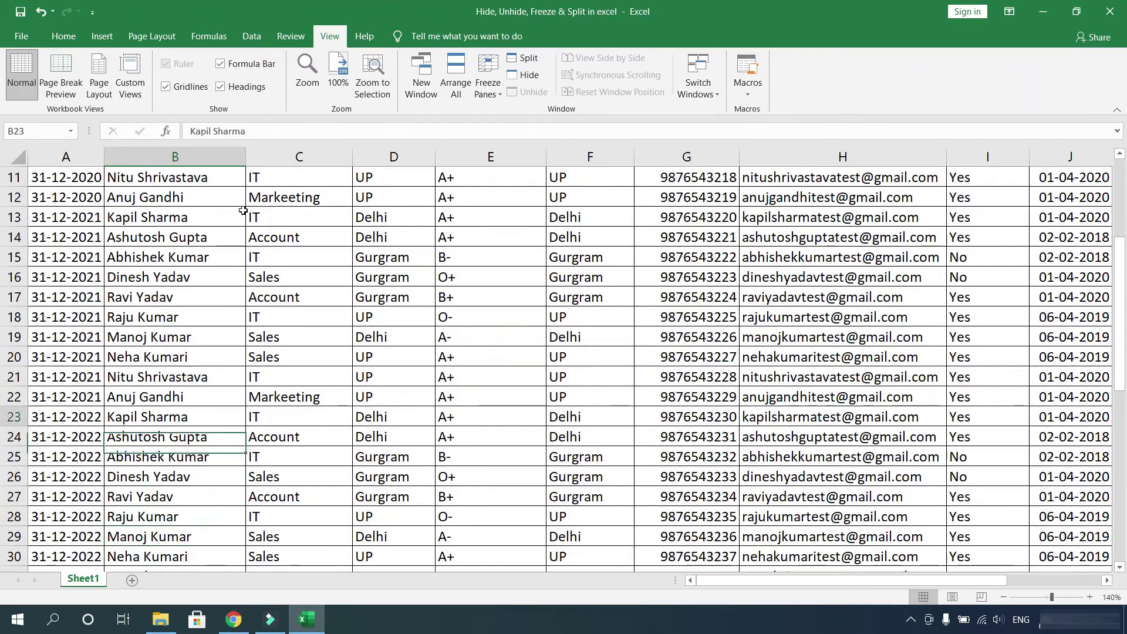
{"action": "key", "text": "Down"}
{"action": "key", "text": "Down"}
{"action": "key", "text": "Down"}
{"action": "key", "text": "Down"}
{"action": "key", "text": "Down"}
{"action": "key", "text": "Down"}
{"action": "key", "text": "Down"}
{"action": "key", "text": "Down"}
{"action": "key", "text": "Down"}
{"action": "key", "text": "Down"}
{"action": "key", "text": "Down"}
{"action": "key", "text": "Down"}
{"action": "key", "text": "Down"}
{"action": "key", "text": "Down"}
{"action": "key", "text": "Down"}
{"action": "key", "text": "Down"}
{"action": "key", "text": "Down"}
{"action": "key", "text": "Down"}
{"action": "key", "text": "Down"}
{"action": "key", "text": "Down"}
{"action": "key", "text": "Right"}
{"action": "key", "text": "Right"}
{"action": "key", "text": "Right"}
{"action": "key", "text": "Right"}
{"action": "key", "text": "Right"}
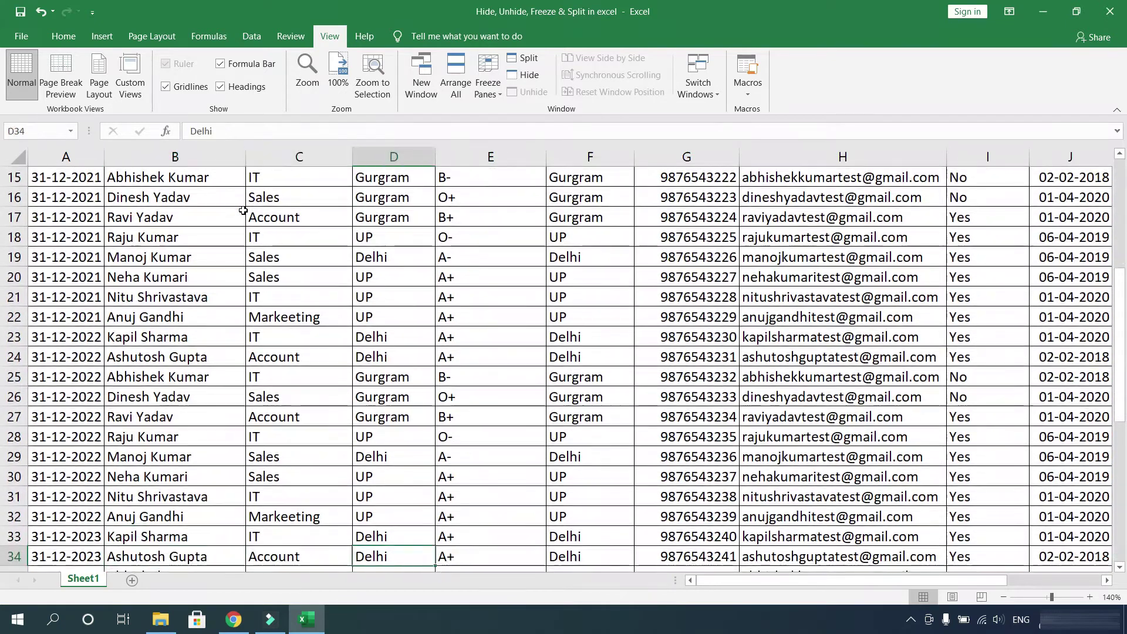
{"action": "key", "text": "ctrl+Up"}
{"action": "key", "text": "ctrl+Up"}
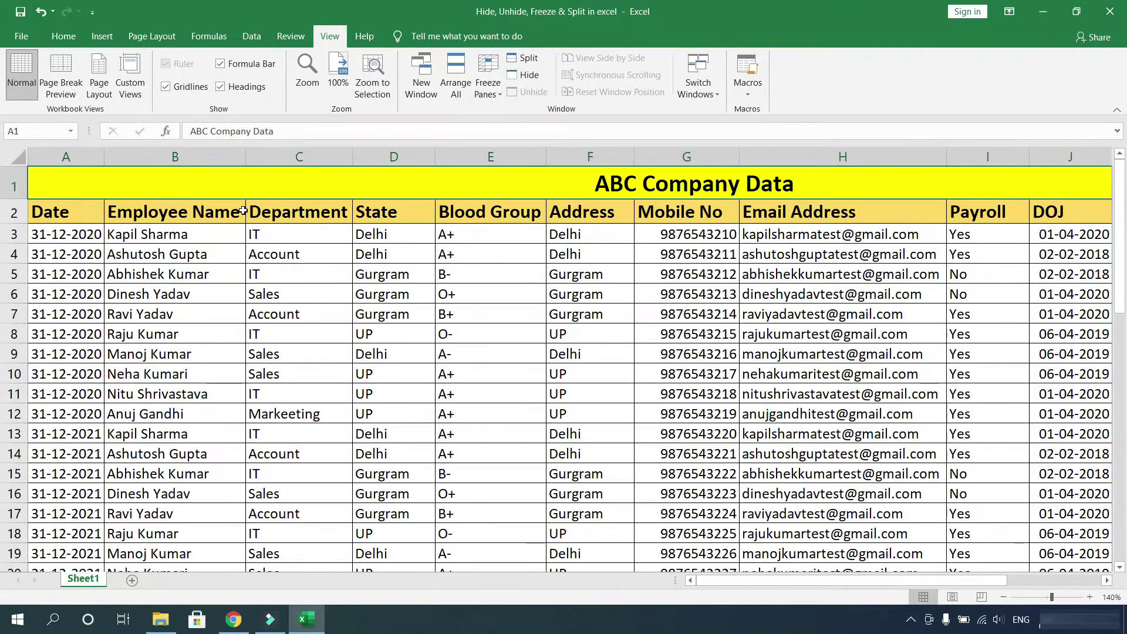
Step: Freeze the worksheet's top row with the Employee Name heading cell B2 selected
{"action": "left_click", "coordinate": [242, 250]}
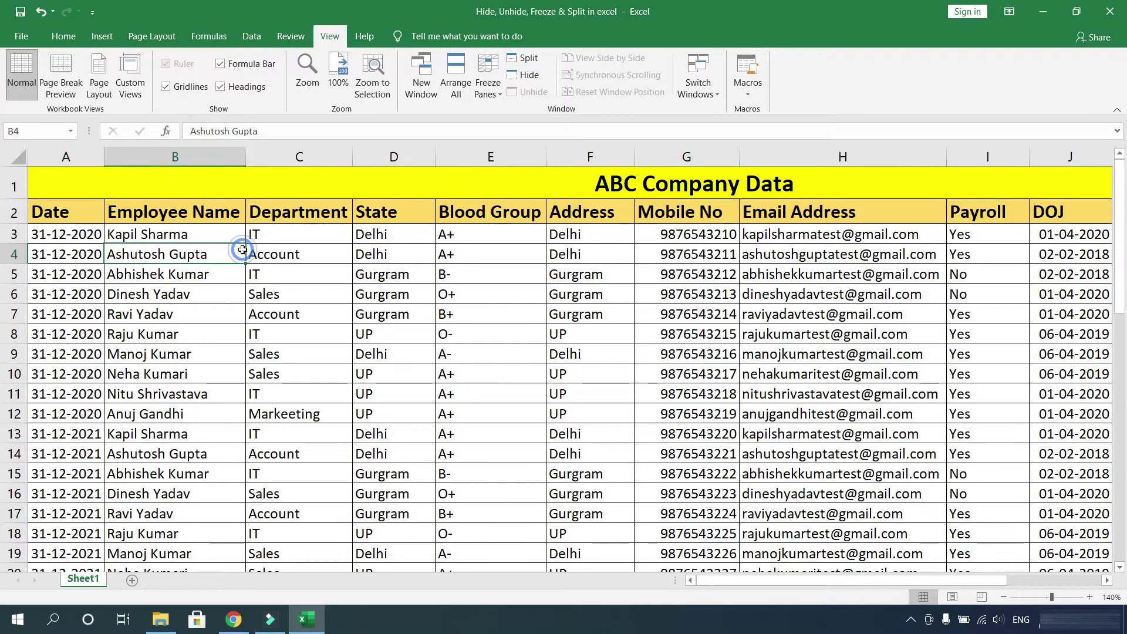
{"action": "left_click", "coordinate": [131, 208]}
{"action": "left_click", "coordinate": [325, 38]}
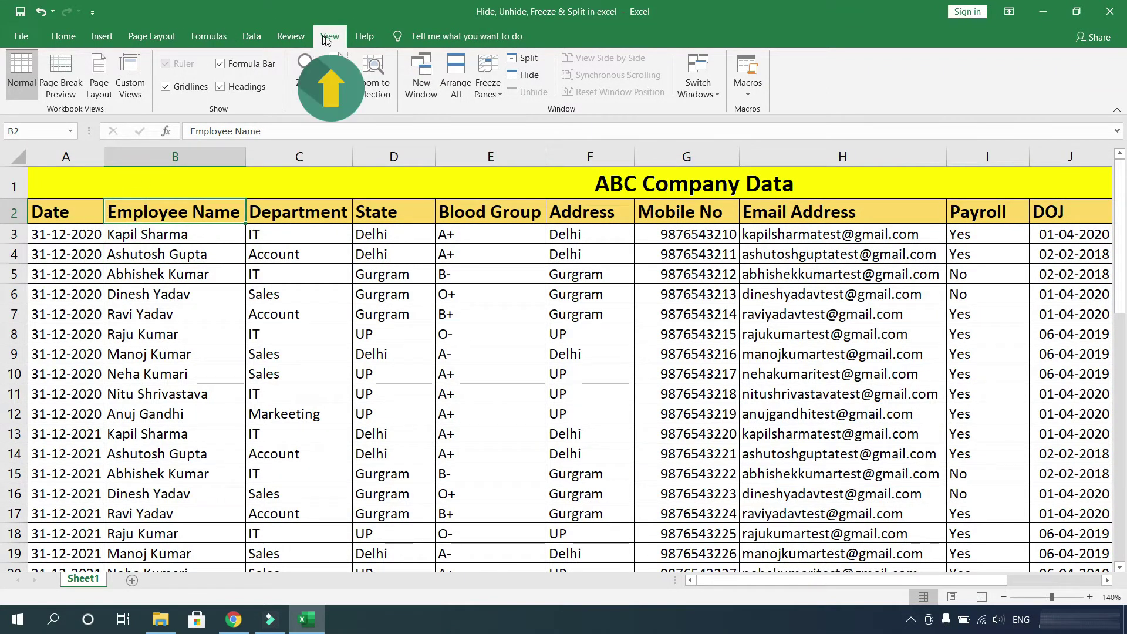
{"action": "left_click", "coordinate": [492, 88]}
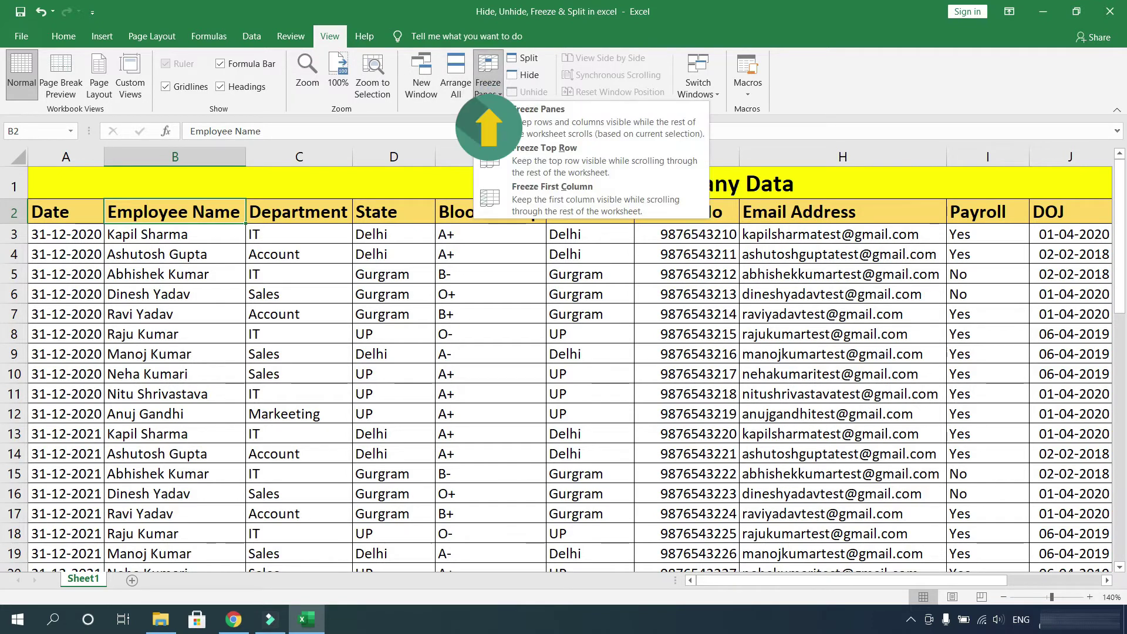
{"action": "left_click", "coordinate": [571, 158]}
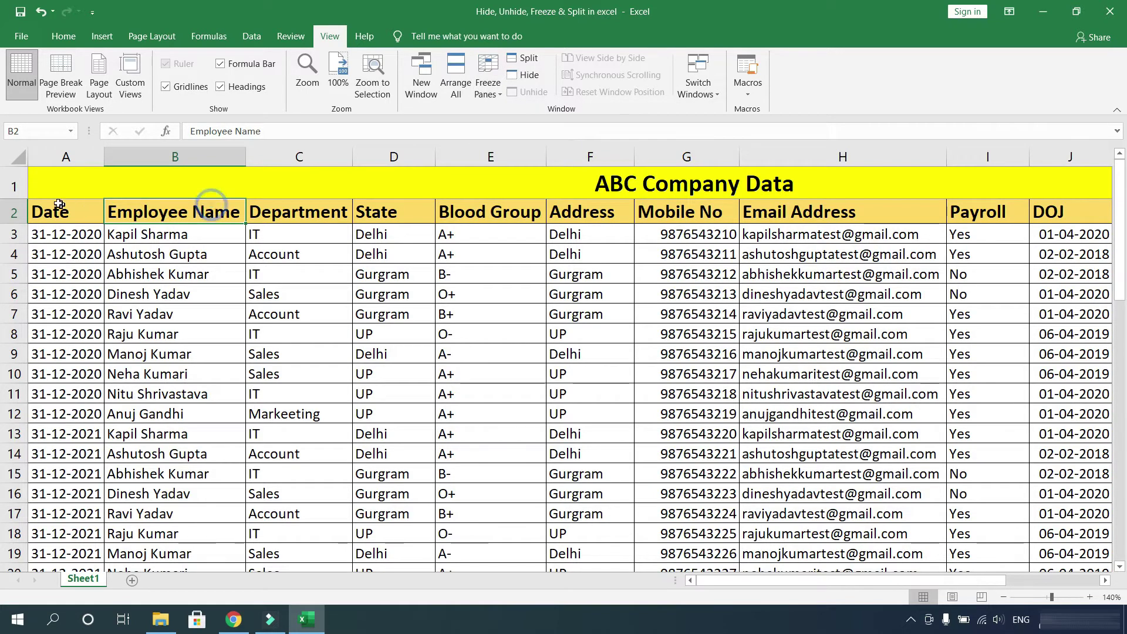
Step: Examine the frozen title row while moving down through the employee records and back up, and sideways across the columns
{"action": "left_click", "coordinate": [11, 187]}
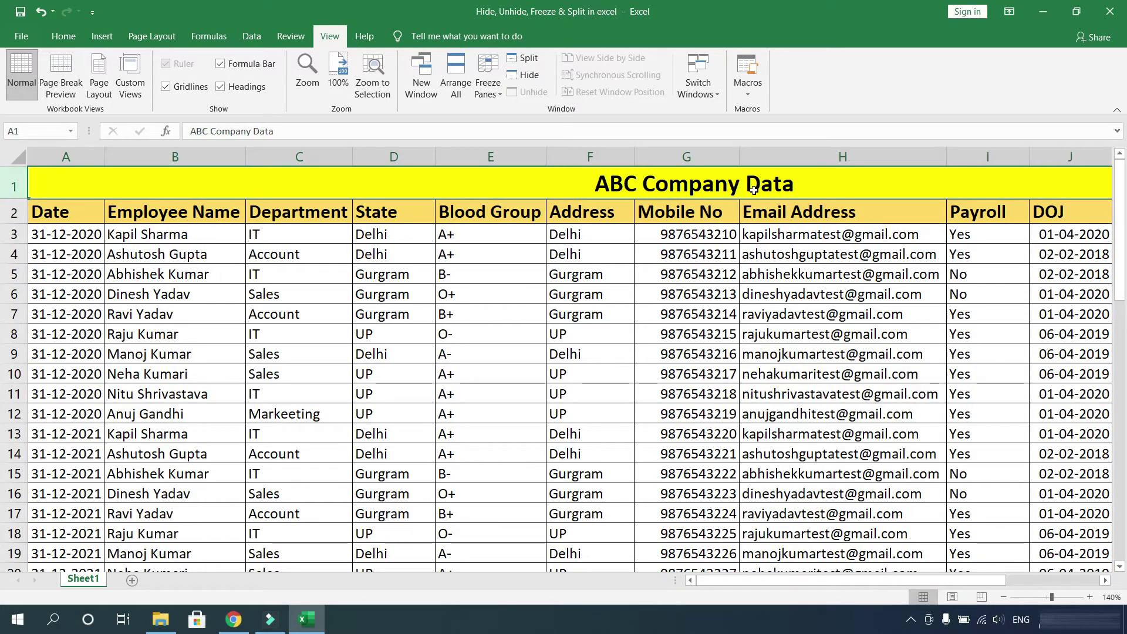
{"action": "left_click", "coordinate": [204, 216]}
{"action": "key", "text": "Down"}
{"action": "key", "text": "Down"}
{"action": "key", "text": "Down"}
{"action": "key", "text": "Down"}
{"action": "key", "text": "Down"}
{"action": "key", "text": "Down"}
{"action": "key", "text": "Down"}
{"action": "key", "text": "Down"}
{"action": "key", "text": "Down"}
{"action": "key", "text": "Down"}
{"action": "key", "text": "Down"}
{"action": "key", "text": "Down"}
{"action": "key", "text": "Down"}
{"action": "key", "text": "Down"}
{"action": "key", "text": "Down"}
{"action": "key", "text": "Down"}
{"action": "key", "text": "Down"}
{"action": "key", "text": "Down"}
{"action": "key", "text": "Down"}
{"action": "key", "text": "Down"}
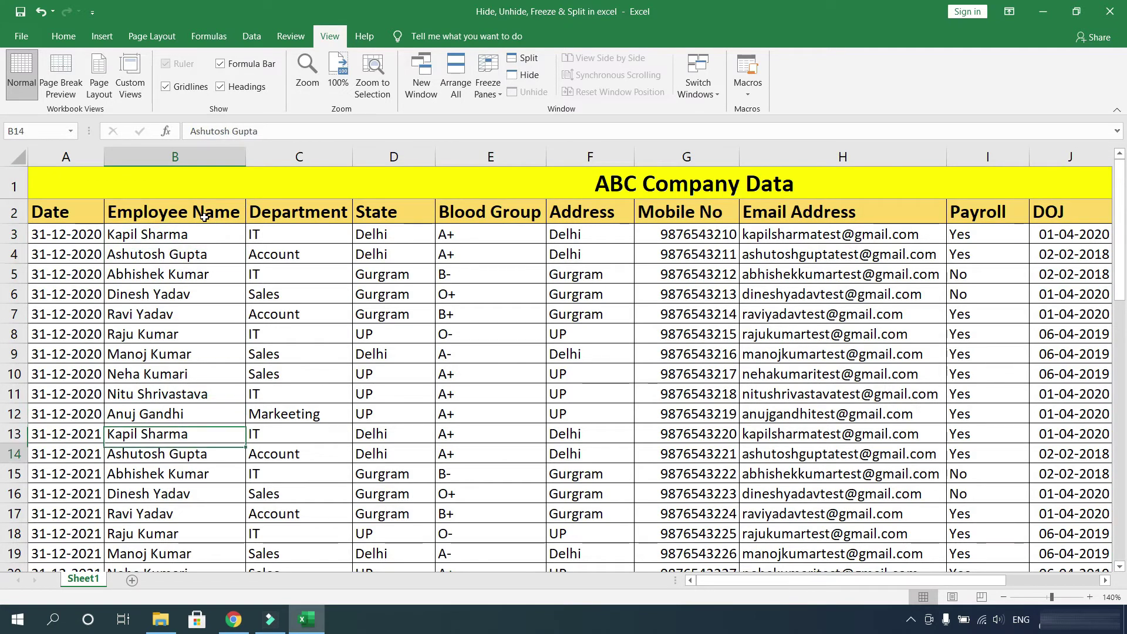
{"action": "key", "text": "Down"}
{"action": "key", "text": "Down"}
{"action": "key", "text": "Down"}
{"action": "key", "text": "Down"}
{"action": "key", "text": "Down"}
{"action": "key", "text": "Down"}
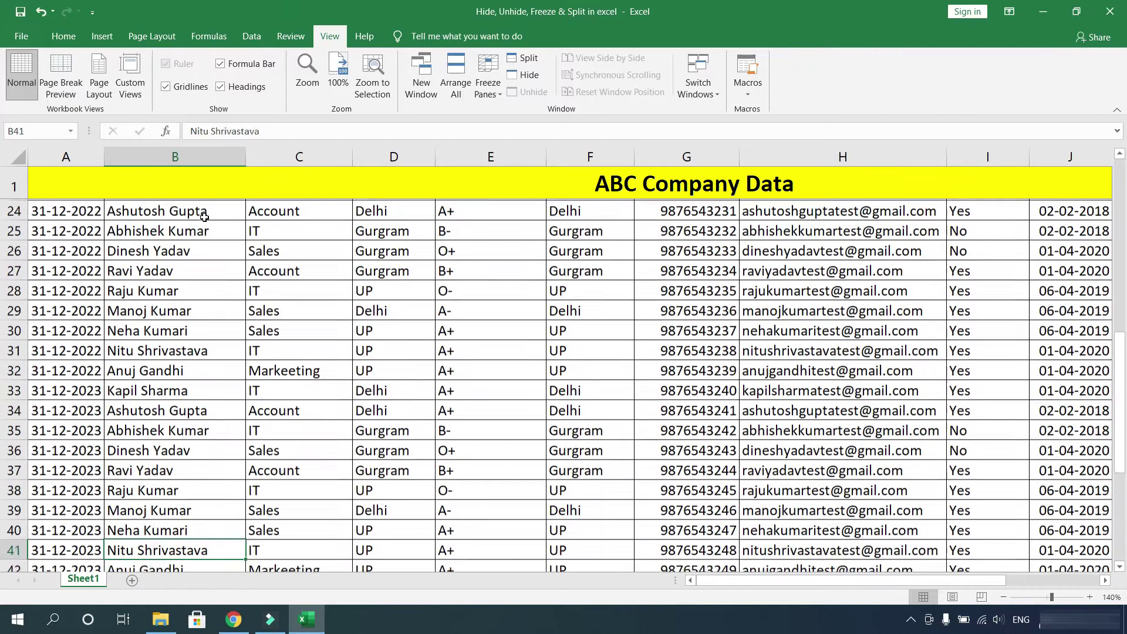
{"action": "key", "text": "Down"}
{"action": "key", "text": "Down"}
{"action": "key", "text": "Down"}
{"action": "key", "text": "Up"}
{"action": "key", "text": "Up"}
{"action": "key", "text": "Up"}
{"action": "key", "text": "Up"}
{"action": "key", "text": "Up"}
{"action": "key", "text": "Up"}
{"action": "key", "text": "Up"}
{"action": "key", "text": "Up"}
{"action": "key", "text": "Up"}
{"action": "key", "text": "Up"}
{"action": "key", "text": "Up"}
{"action": "key", "text": "Up"}
{"action": "key", "text": "Up"}
{"action": "key", "text": "Up"}
{"action": "key", "text": "Up"}
{"action": "key", "text": "Up"}
{"action": "key", "text": "Up"}
{"action": "key", "text": "Up"}
{"action": "key", "text": "Up"}
{"action": "key", "text": "Up"}
{"action": "key", "text": "Up"}
{"action": "key", "text": "Up"}
{"action": "key", "text": "Up"}
{"action": "key", "text": "Up"}
{"action": "key", "text": "Up"}
{"action": "key", "text": "Up"}
{"action": "key", "text": "Up"}
{"action": "key", "text": "Up"}
{"action": "key", "text": "Up"}
{"action": "key", "text": "Up"}
{"action": "key", "text": "Up"}
{"action": "key", "text": "Up"}
{"action": "key", "text": "Up"}
{"action": "key", "text": "Up"}
{"action": "key", "text": "Up"}
{"action": "key", "text": "Up"}
{"action": "key", "text": "Up"}
{"action": "key", "text": "Up"}
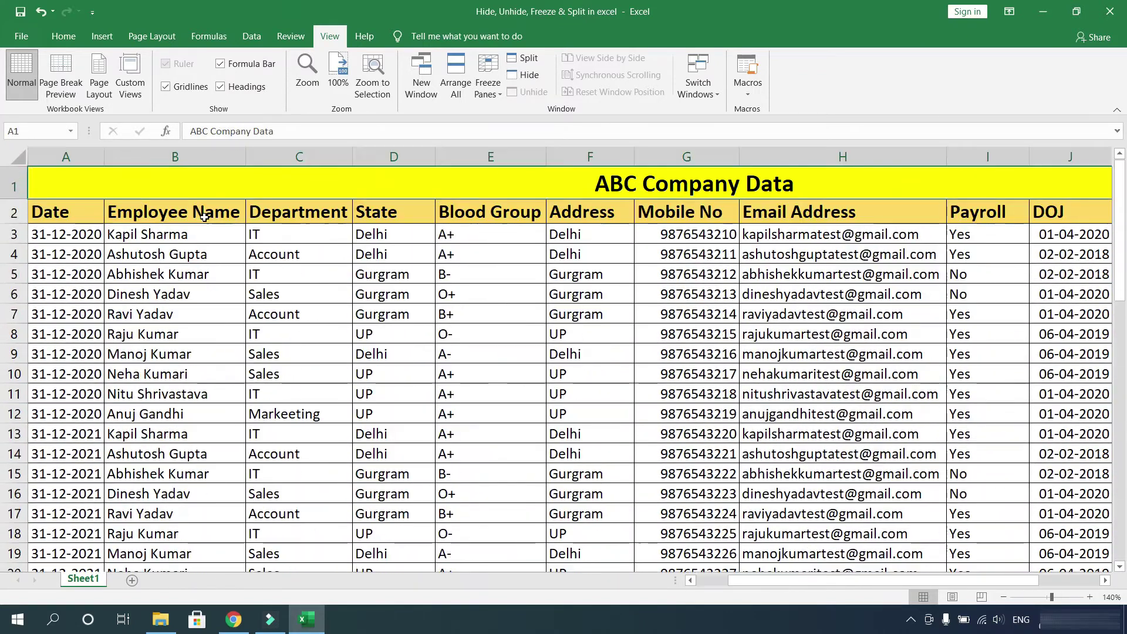
{"action": "scroll", "coordinate": [205, 217], "scroll_direction": "right", "scroll_amount": 3}
{"action": "scroll", "coordinate": [204, 218], "scroll_direction": "left", "scroll_amount": 2}
{"action": "scroll", "coordinate": [204, 218], "scroll_direction": "right", "scroll_amount": 1}
{"action": "scroll", "coordinate": [205, 217], "scroll_direction": "left", "scroll_amount": 2}
{"action": "scroll", "coordinate": [205, 217], "scroll_direction": "right", "scroll_amount": 3}
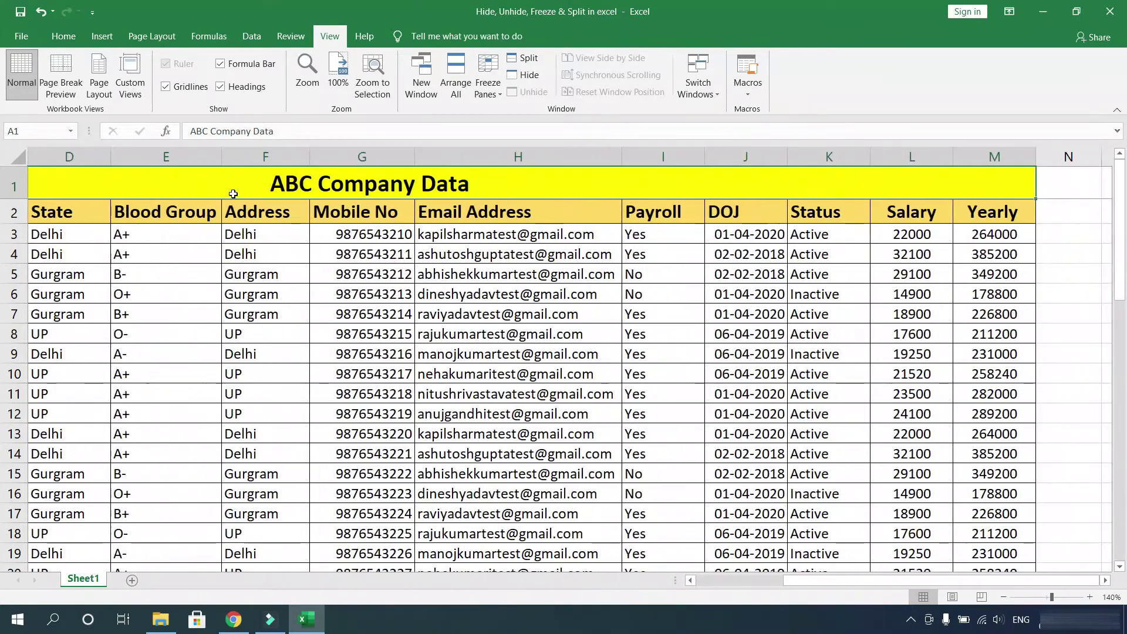
Step: Unfreeze the worksheet's panes with the Date heading cell A2 selected
{"action": "key", "text": "Down"}
{"action": "left_click", "coordinate": [499, 96]}
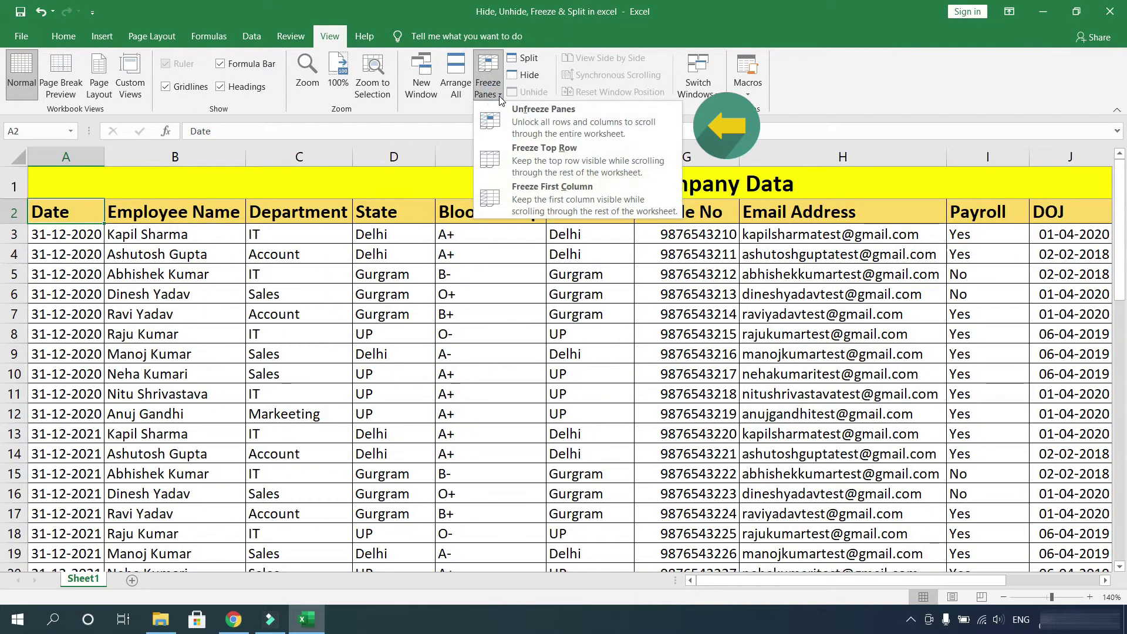
{"action": "left_click", "coordinate": [535, 115]}
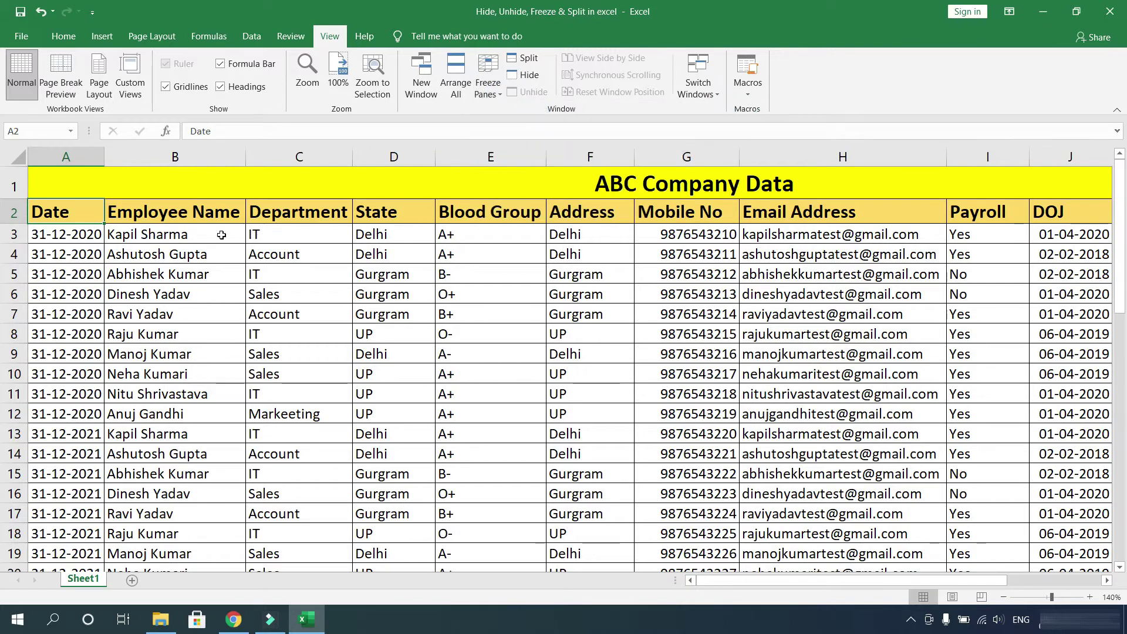
Step: View the Freeze Panes options with the Employee Name heading cell B2 selected, and close them without choosing one
{"action": "left_click", "coordinate": [175, 213]}
{"action": "left_click", "coordinate": [499, 96]}
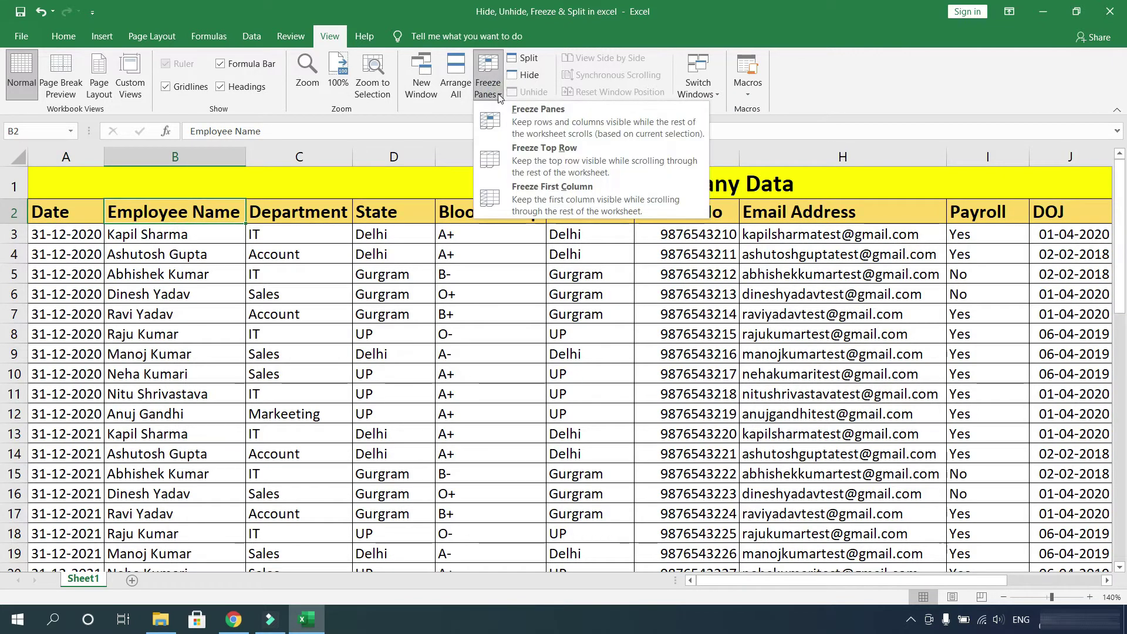
{"action": "left_click", "coordinate": [499, 95]}
{"action": "left_click", "coordinate": [498, 95]}
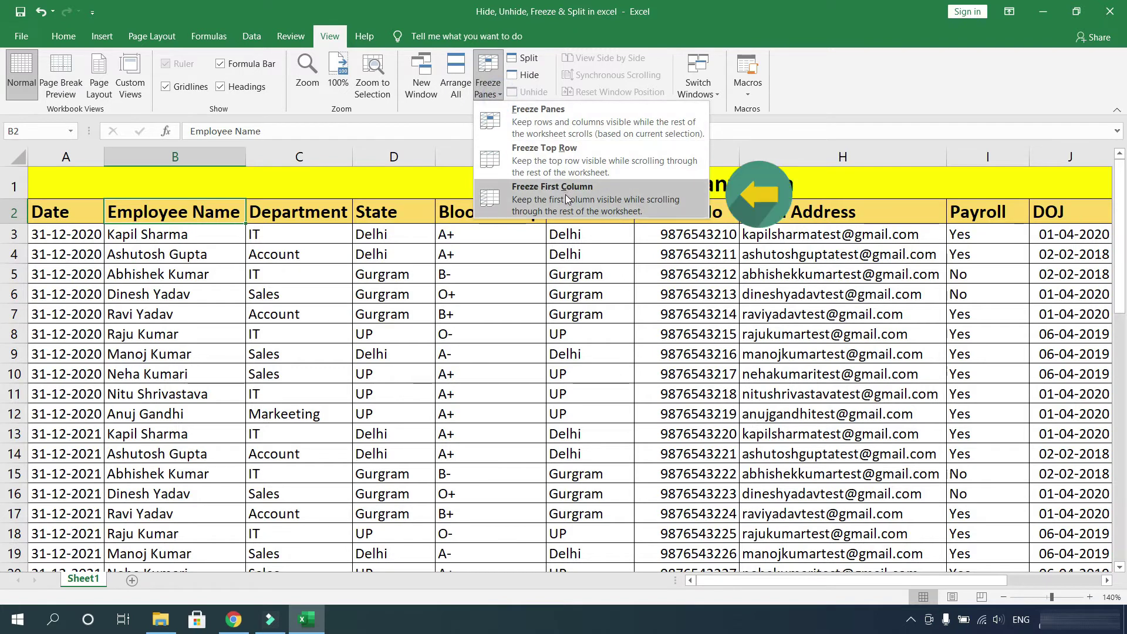
{"action": "left_click", "coordinate": [244, 354]}
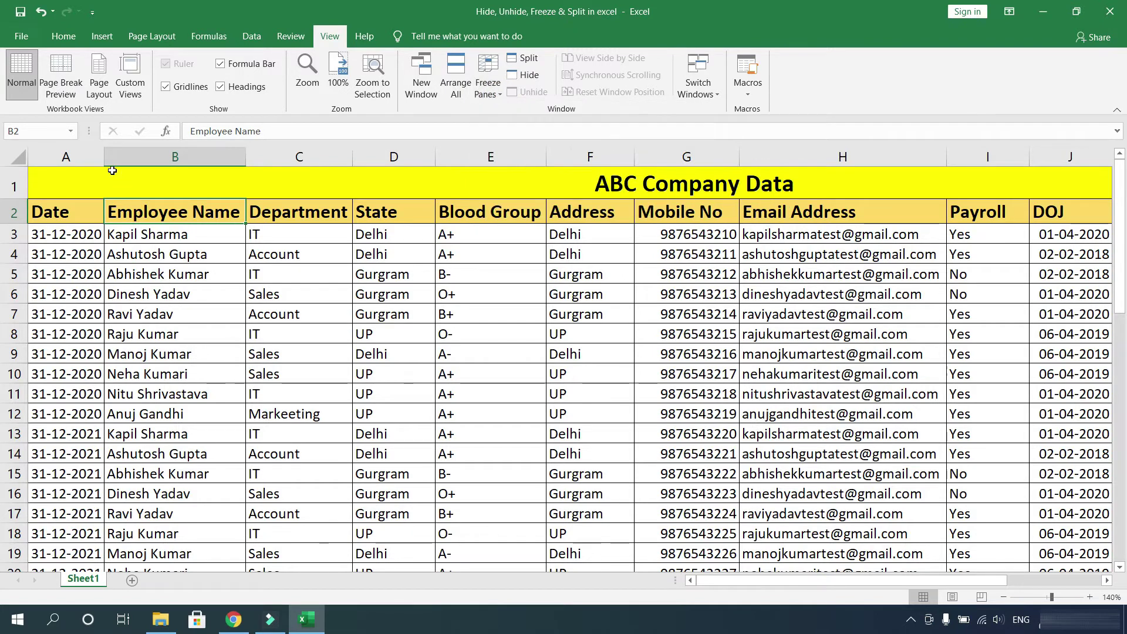
Step: Freeze the worksheet's first column with the Employee Name column B selected
{"action": "left_click", "coordinate": [64, 156]}
{"action": "left_click", "coordinate": [175, 157]}
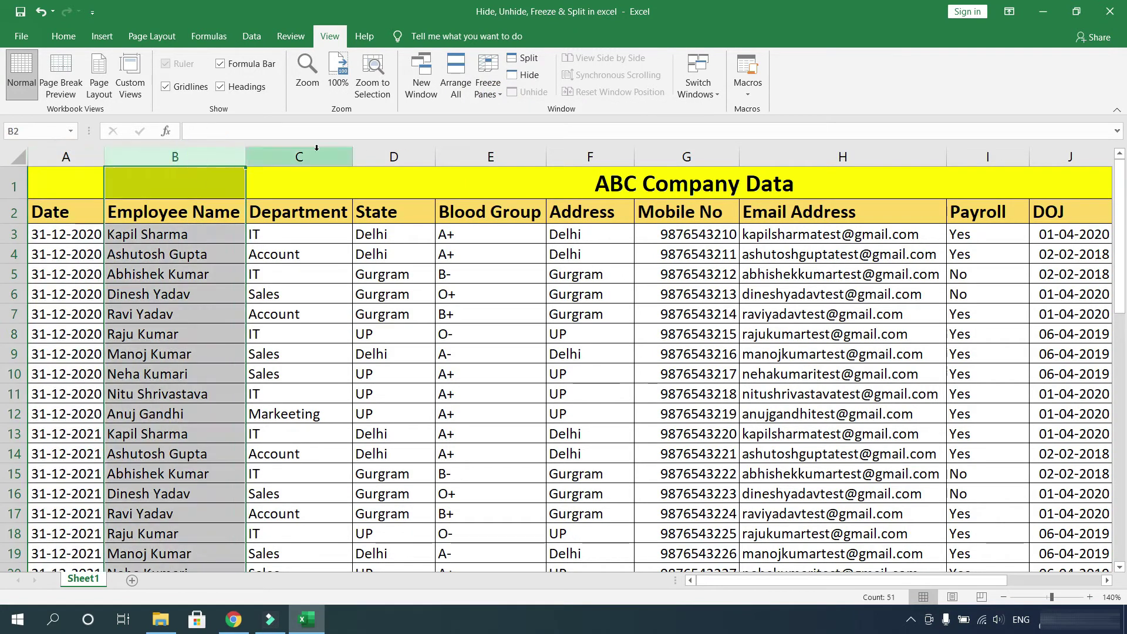
{"action": "left_click", "coordinate": [495, 93]}
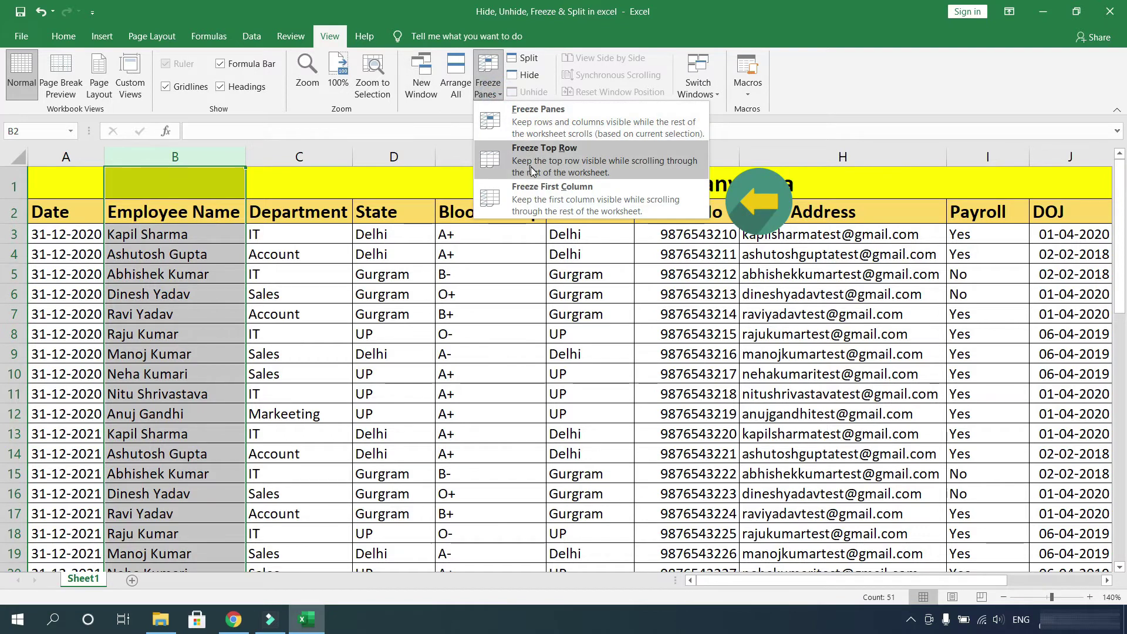
{"action": "left_click", "coordinate": [546, 193]}
Step: Examine the frozen Date column while moving sideways along row 3 past the Yearly column and back
{"action": "left_click", "coordinate": [173, 237]}
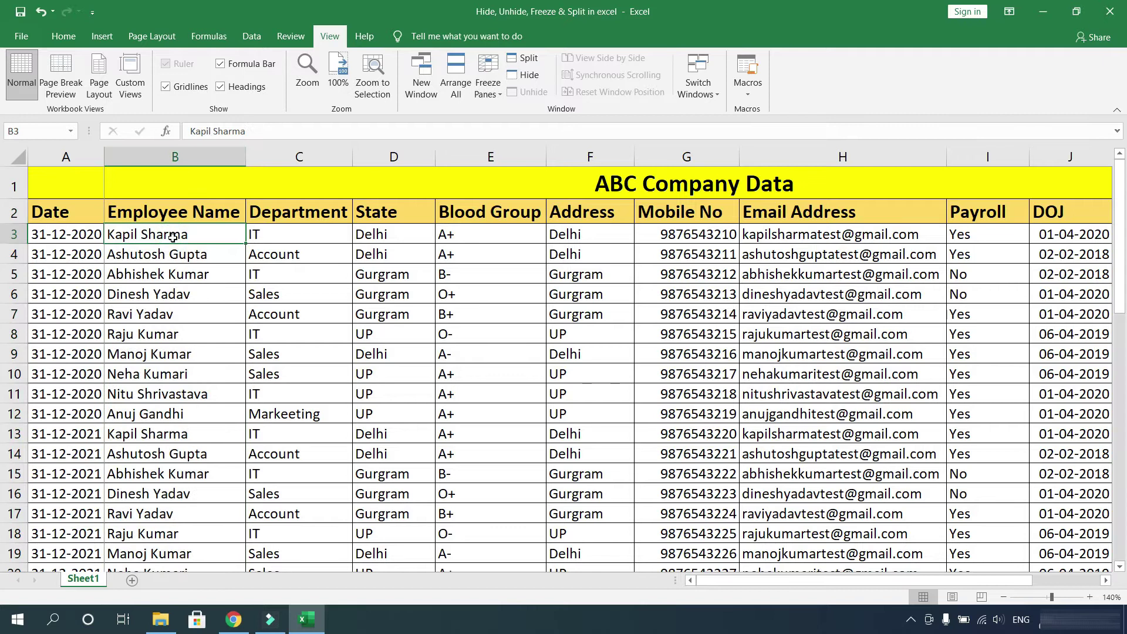
{"action": "key", "text": "Right"}
{"action": "key", "text": "Right"}
{"action": "key", "text": "Right"}
{"action": "key", "text": "Right"}
{"action": "key", "text": "Right"}
{"action": "key", "text": "Right"}
{"action": "key", "text": "Right"}
{"action": "key", "text": "Right"}
{"action": "key", "text": "Right"}
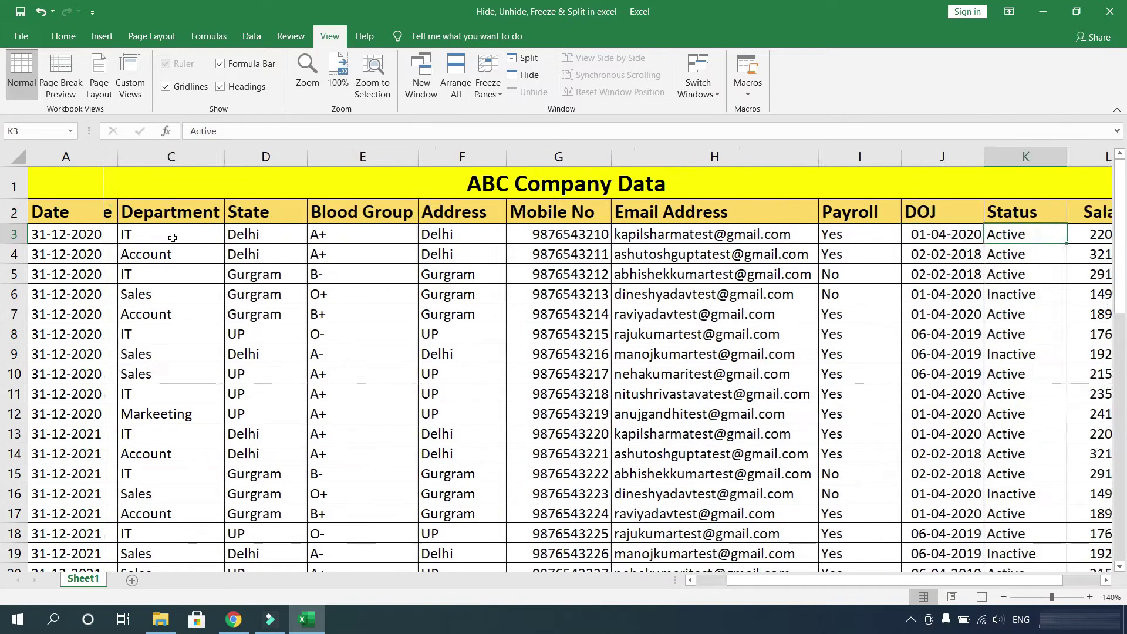
{"action": "key", "text": "Right"}
{"action": "key", "text": "Right"}
{"action": "key", "text": "Right"}
{"action": "key", "text": "Right"}
{"action": "key", "text": "Right"}
{"action": "key", "text": "Right"}
{"action": "key", "text": "Right"}
{"action": "key", "text": "Right"}
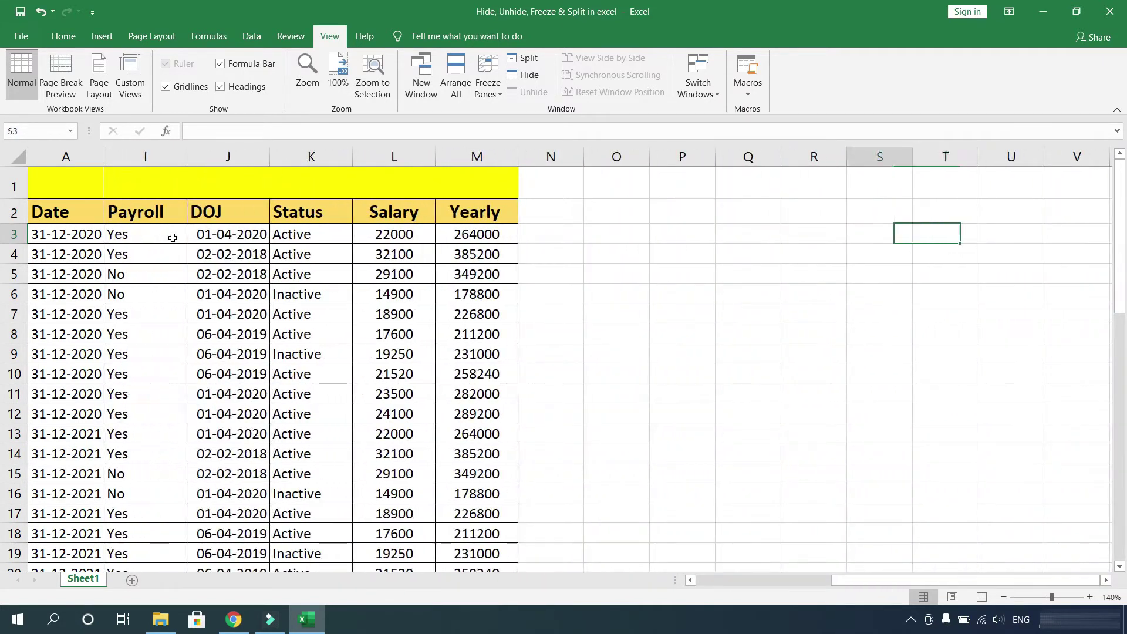
{"action": "key", "text": "Left"}
{"action": "key", "text": "Left"}
{"action": "key", "text": "Left"}
{"action": "key", "text": "Left"}
{"action": "key", "text": "Left"}
{"action": "key", "text": "Left"}
{"action": "key", "text": "Left"}
{"action": "key", "text": "Left"}
{"action": "key", "text": "Left"}
{"action": "key", "text": "Left"}
{"action": "key", "text": "Left"}
{"action": "key", "text": "Left"}
{"action": "key", "text": "Left"}
{"action": "key", "text": "Left"}
{"action": "key", "text": "Left"}
{"action": "key", "text": "Left"}
{"action": "key", "text": "Left"}
{"action": "key", "text": "Right"}
{"action": "key", "text": "Right"}
{"action": "key", "text": "Right"}
{"action": "key", "text": "Right"}
{"action": "key", "text": "Right"}
{"action": "key", "text": "Right"}
{"action": "key", "text": "Right"}
{"action": "key", "text": "Right"}
{"action": "key", "text": "Right"}
{"action": "key", "text": "Right"}
{"action": "key", "text": "Right"}
{"action": "key", "text": "Right"}
{"action": "key", "text": "Right"}
{"action": "key", "text": "Right"}
{"action": "key", "text": "Right"}
{"action": "key", "text": "Right"}
{"action": "key", "text": "Right"}
{"action": "key", "text": "Right"}
{"action": "key", "text": "Right"}
{"action": "key", "text": "Right"}
{"action": "key", "text": "ctrl+Left"}
{"action": "key", "text": "ctrl+Left"}
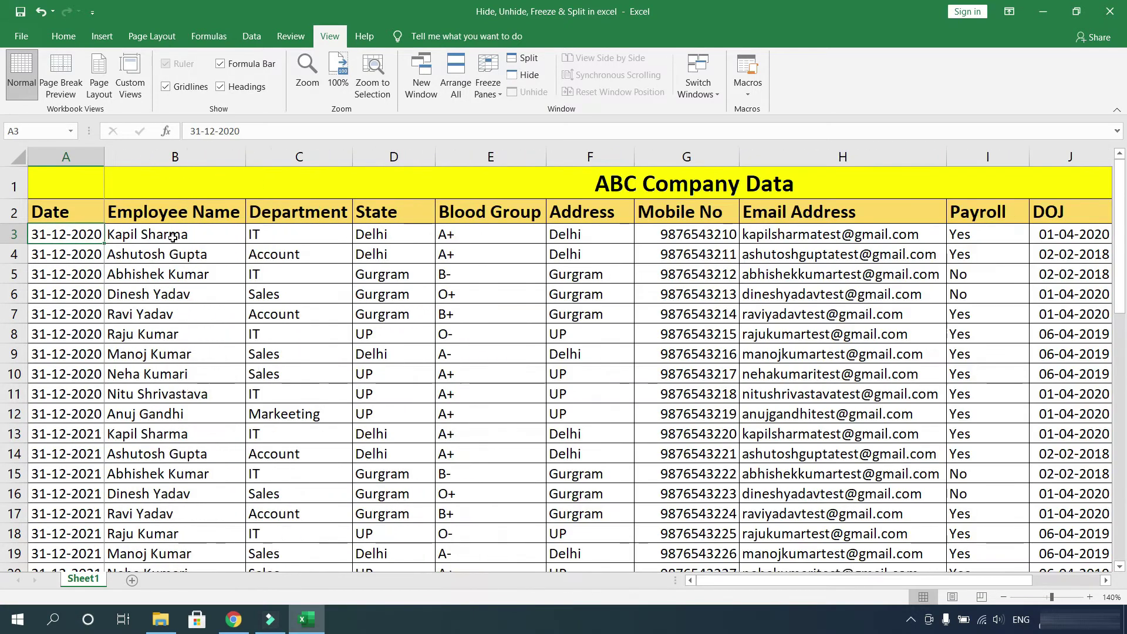
{"action": "key", "text": "Right"}
{"action": "key", "text": "Left"}
{"action": "key", "text": "Right"}
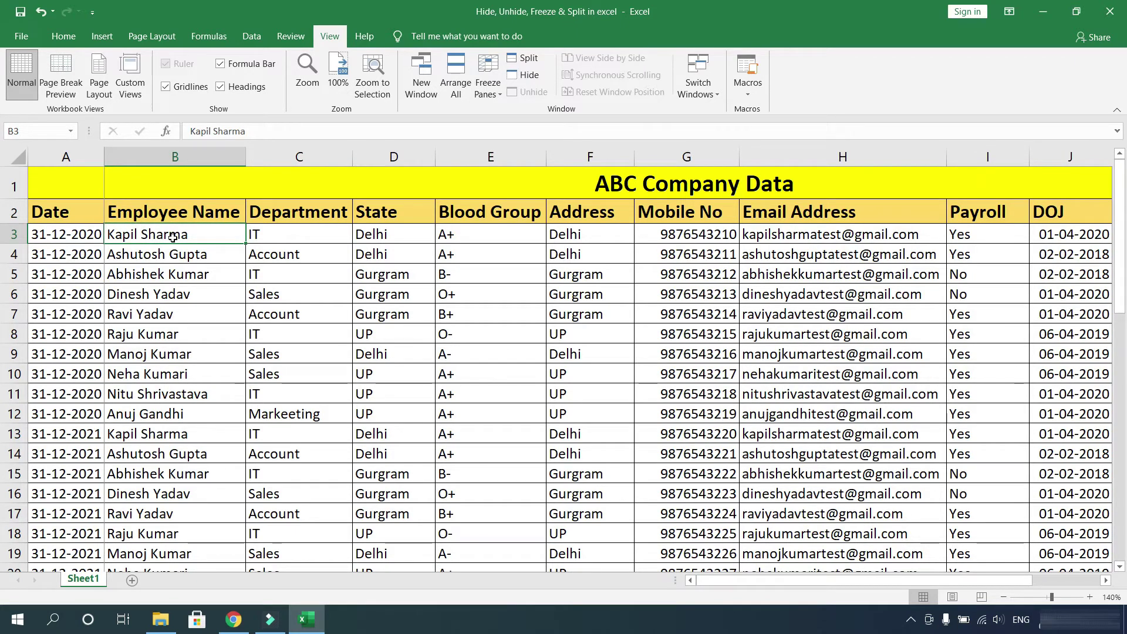
Step: Unfreeze the worksheet's first column
{"action": "left_click", "coordinate": [493, 91]}
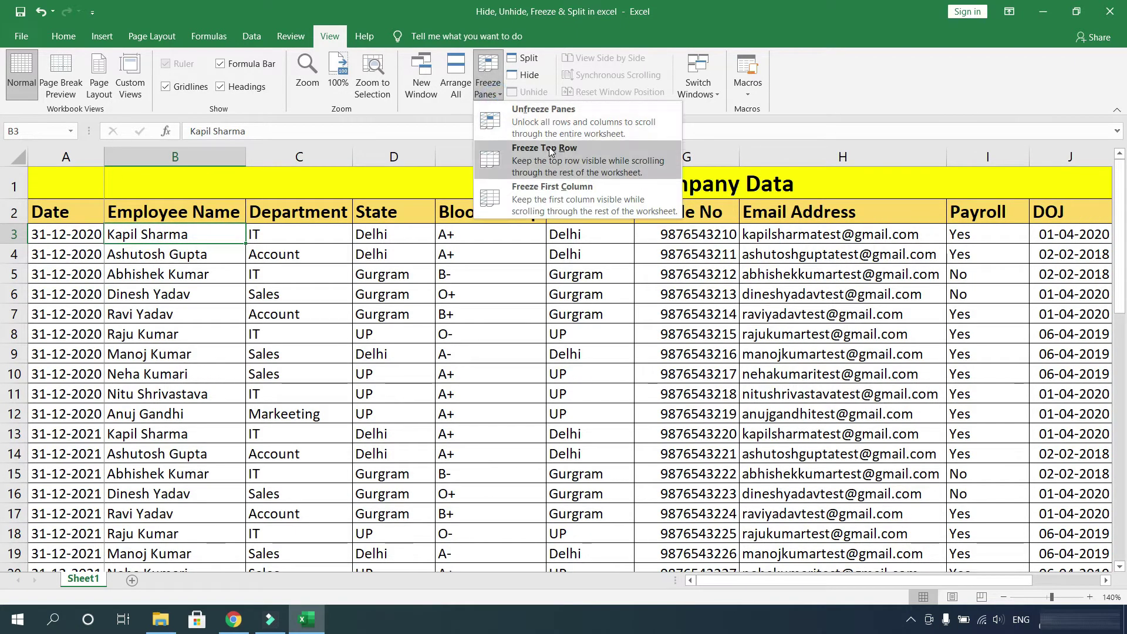
{"action": "left_click", "coordinate": [559, 125]}
{"action": "left_click", "coordinate": [359, 276]}
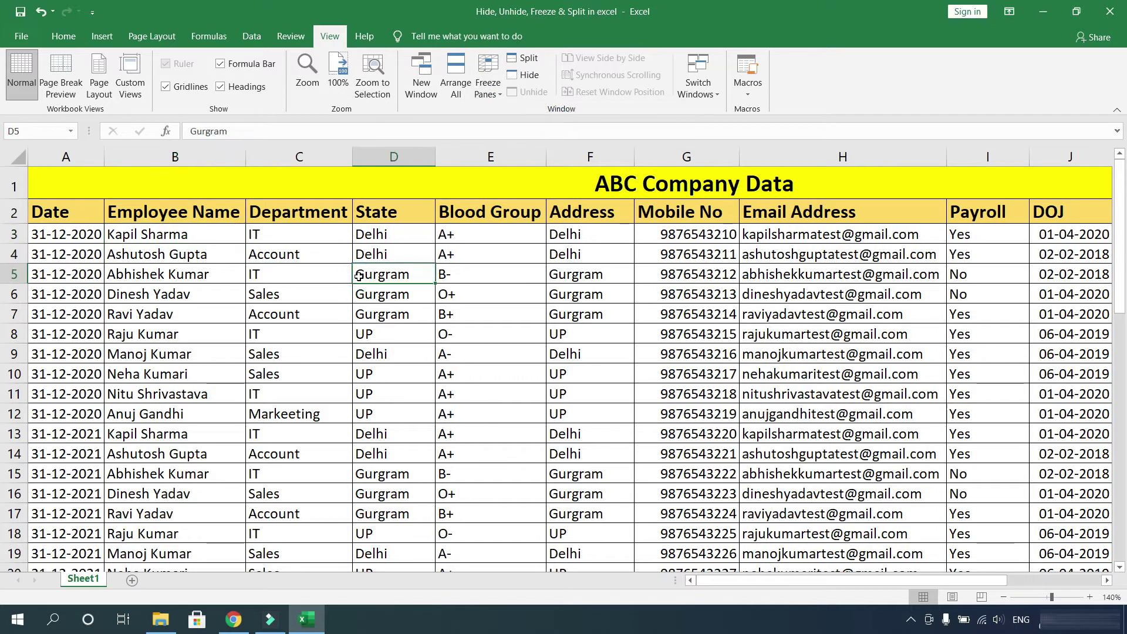
Step: Examine the title row 1 and the heading row 2 above the employee records
{"action": "left_click", "coordinate": [491, 186]}
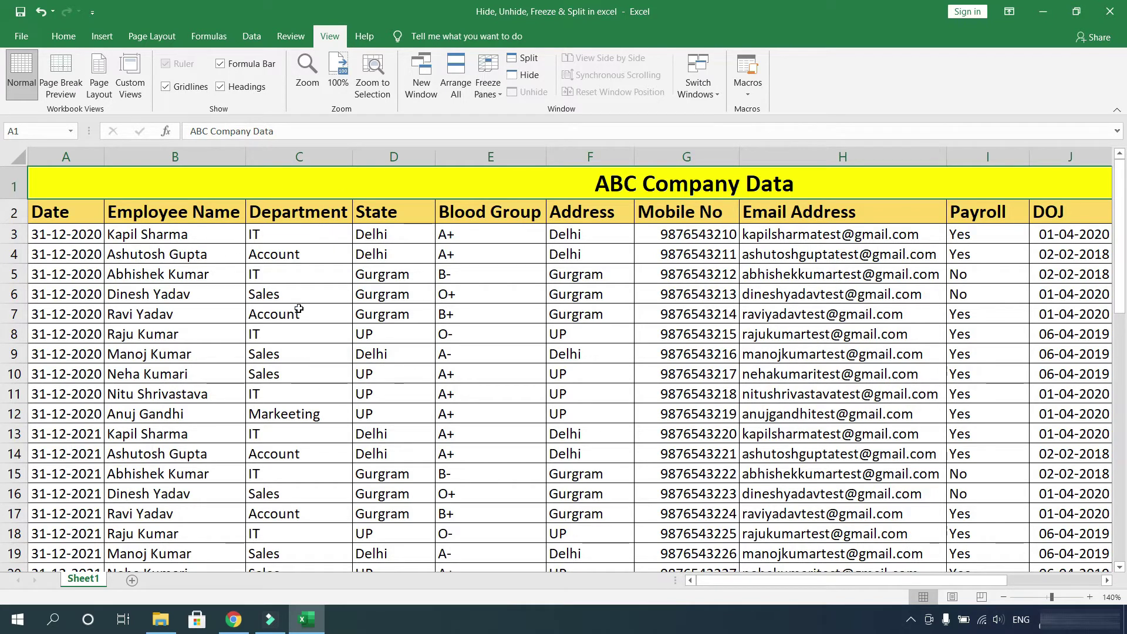
{"action": "left_click", "coordinate": [304, 290]}
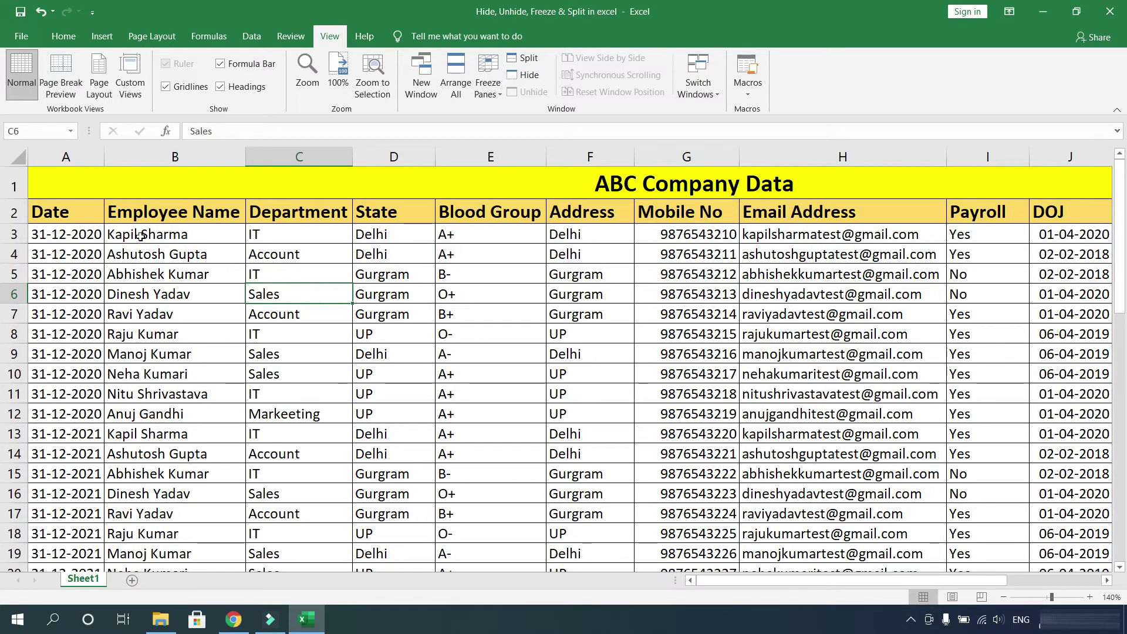
{"action": "left_click", "coordinate": [32, 189]}
{"action": "left_click", "coordinate": [16, 214]}
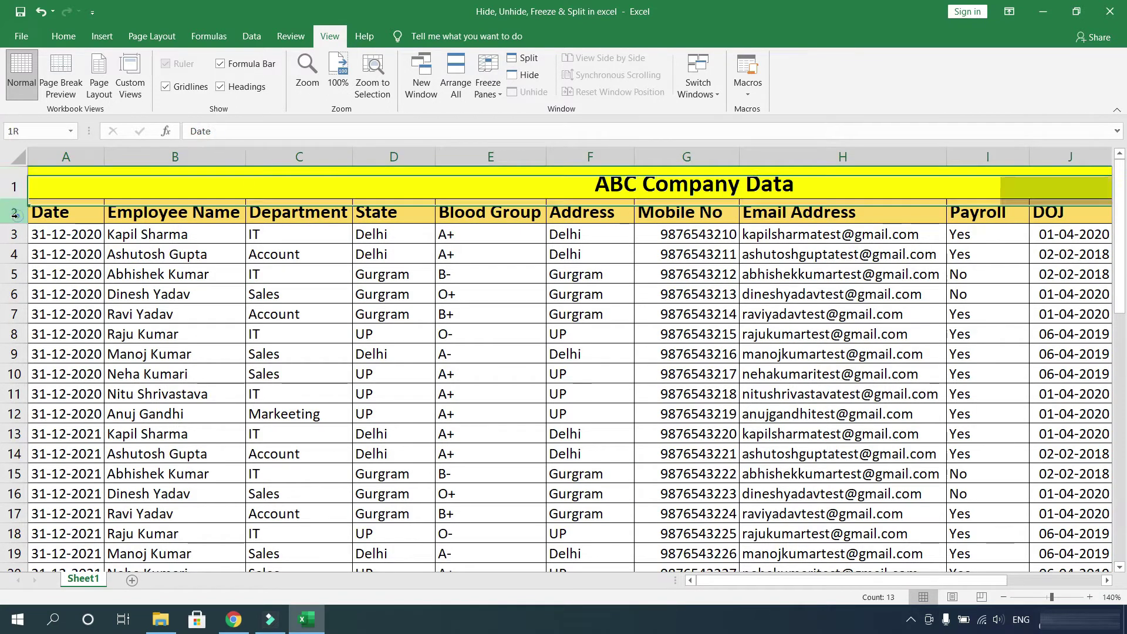
{"action": "left_click", "coordinate": [224, 252]}
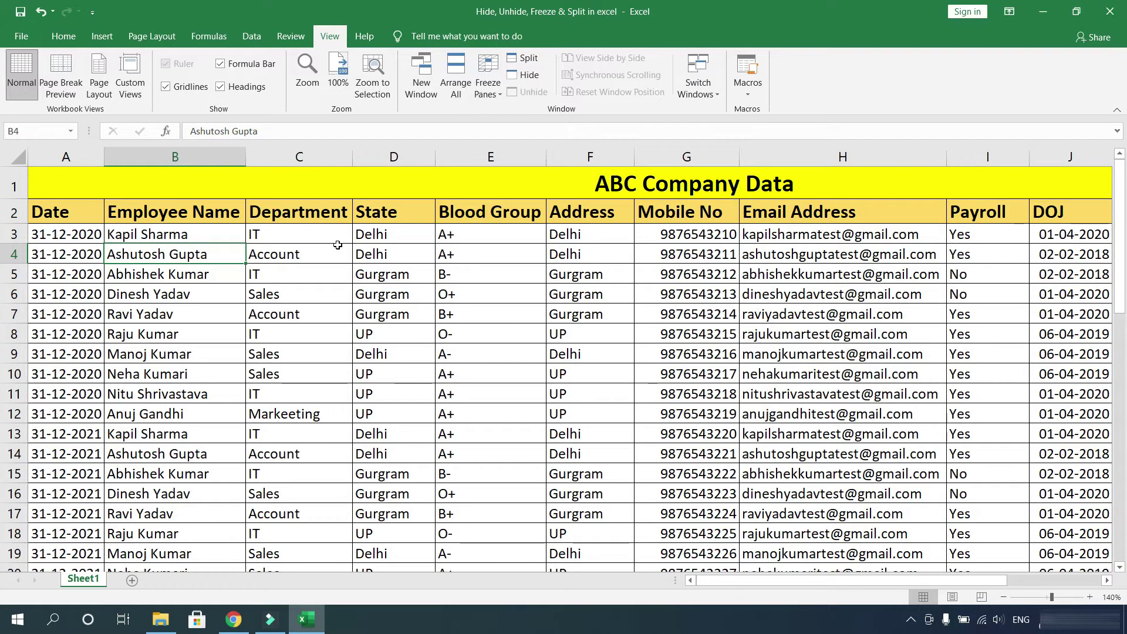
{"action": "left_click", "coordinate": [79, 184]}
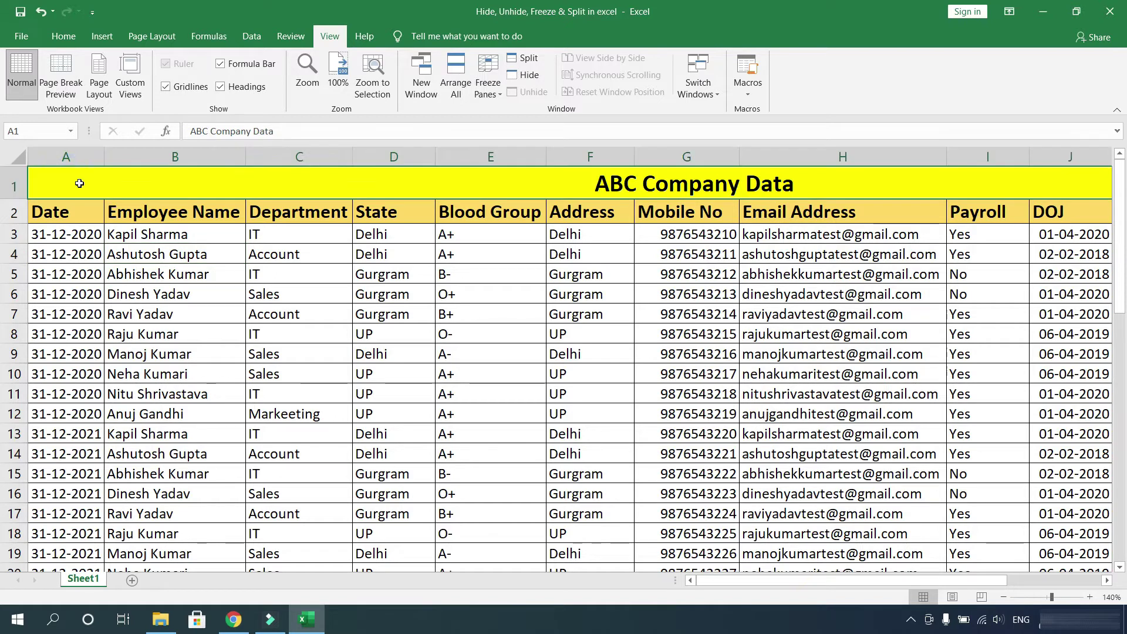
{"action": "left_click", "coordinate": [56, 212]}
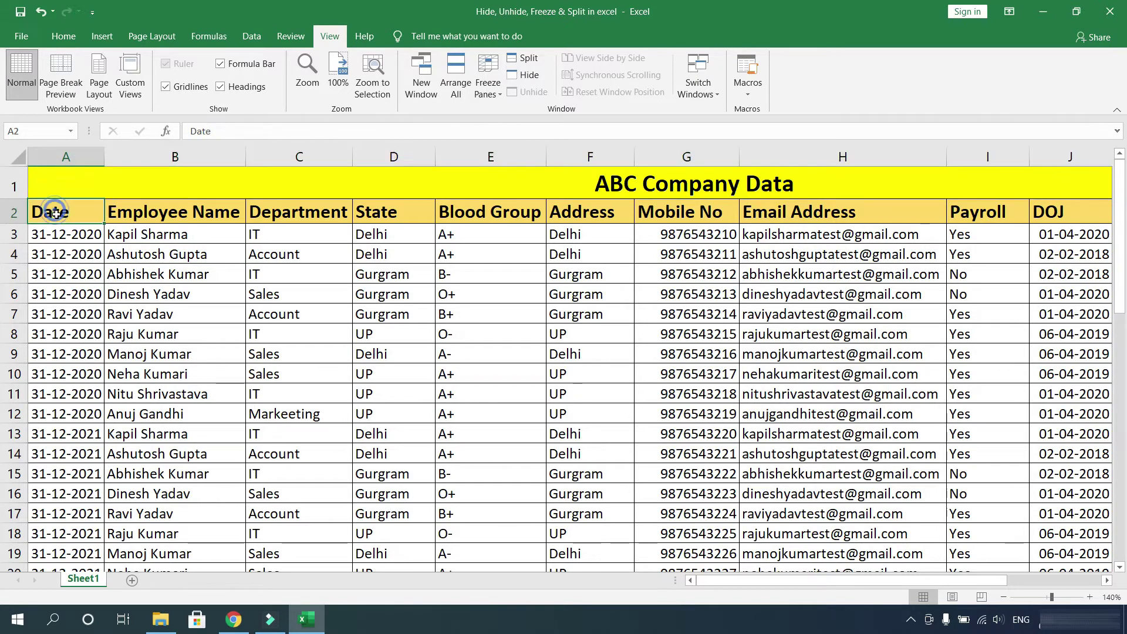
Step: Freeze the panes above row 3 so the title row and the heading row stay in place
{"action": "left_click", "coordinate": [10, 235]}
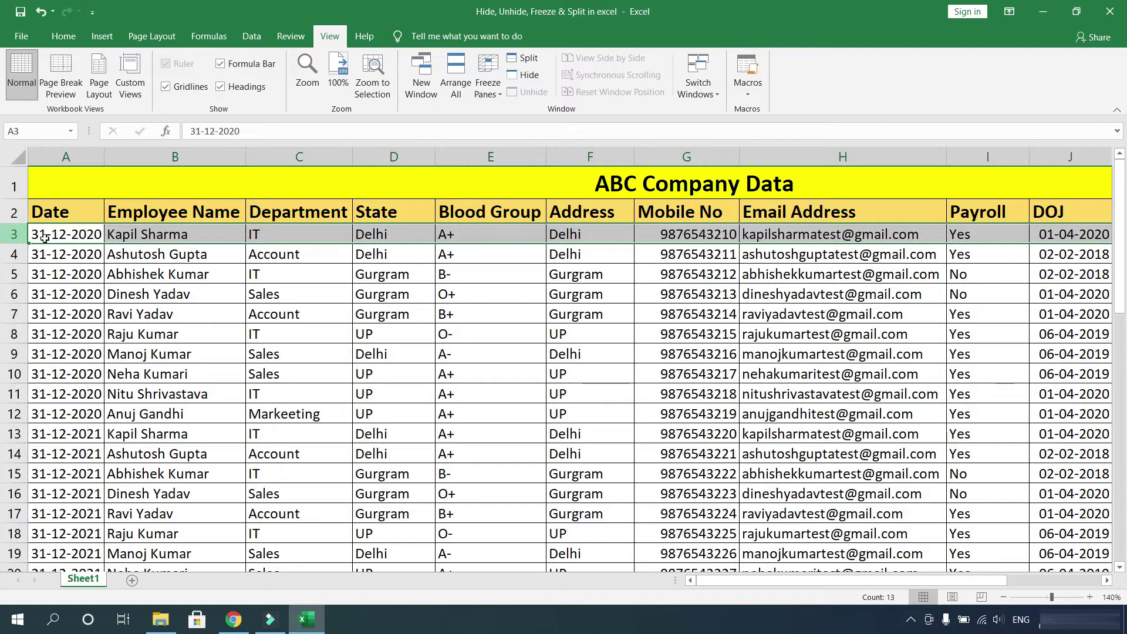
{"action": "left_click", "coordinate": [16, 234]}
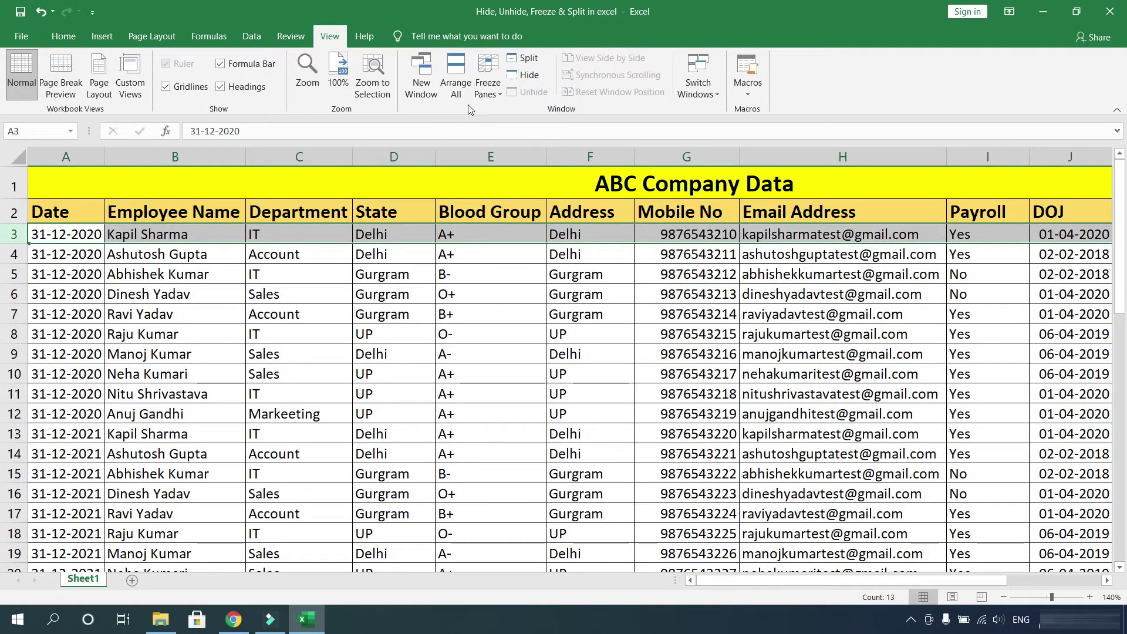
{"action": "left_click", "coordinate": [492, 82]}
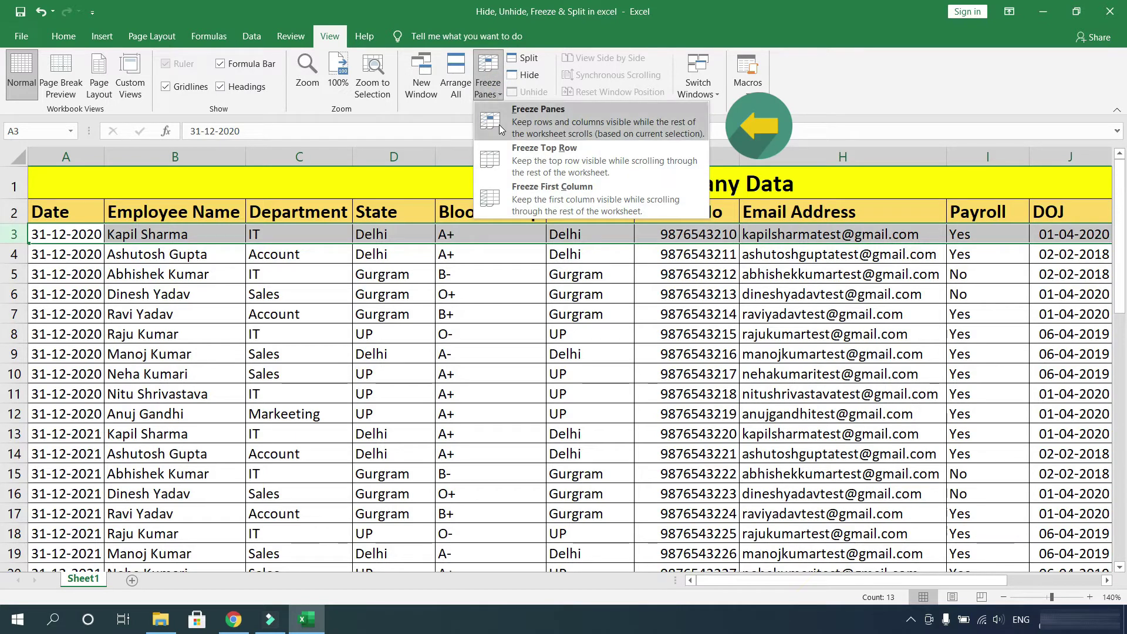
{"action": "left_click", "coordinate": [583, 121]}
Step: Examine the frozen title and heading rows while moving down through the employee records and back up
{"action": "left_click", "coordinate": [192, 229]}
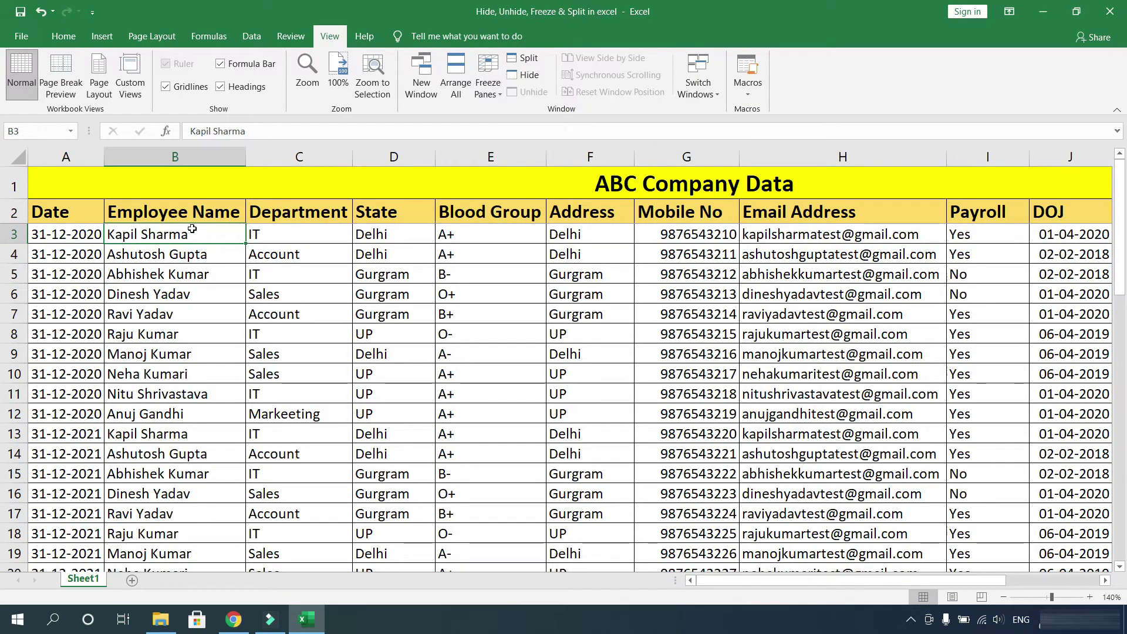
{"action": "key", "text": "Down"}
{"action": "key", "text": "Down"}
{"action": "key", "text": "Down"}
{"action": "key", "text": "Down"}
{"action": "key", "text": "Down"}
{"action": "key", "text": "Down"}
{"action": "key", "text": "Down"}
{"action": "key", "text": "Down"}
{"action": "key", "text": "Down"}
{"action": "key", "text": "Down"}
{"action": "key", "text": "Down"}
{"action": "key", "text": "Down"}
{"action": "key", "text": "Down"}
{"action": "key", "text": "Down"}
{"action": "key", "text": "Down"}
{"action": "key", "text": "Down"}
{"action": "key", "text": "Down"}
{"action": "key", "text": "Down"}
{"action": "key", "text": "Down"}
{"action": "key", "text": "Down"}
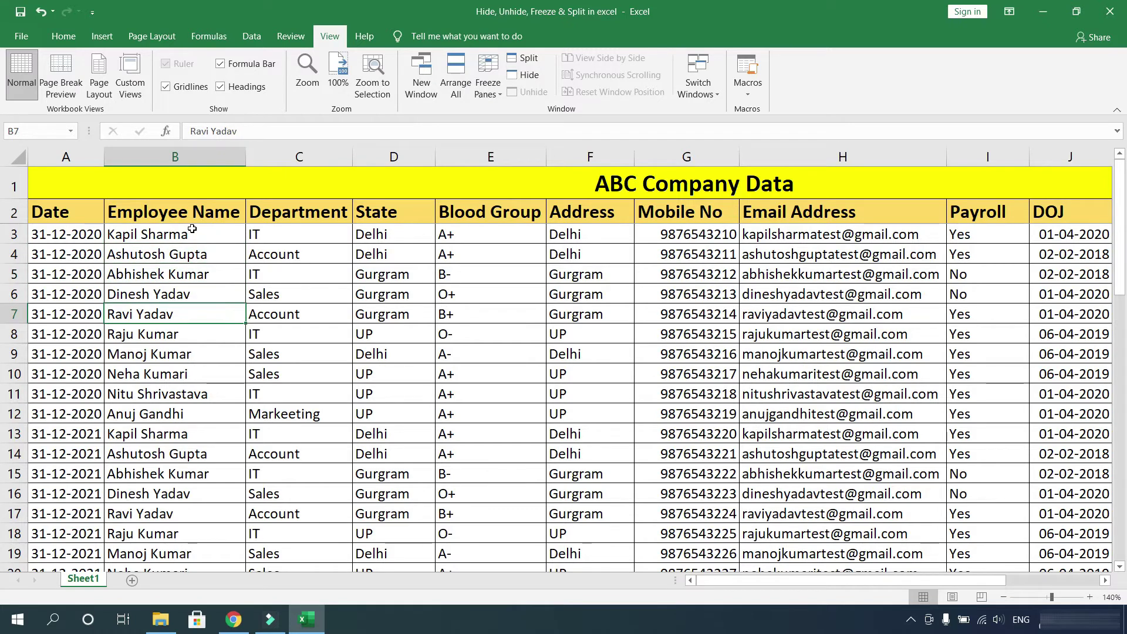
{"action": "key", "text": "Down"}
{"action": "key", "text": "Down"}
{"action": "key", "text": "Down"}
{"action": "key", "text": "Down"}
{"action": "key", "text": "Down"}
{"action": "key", "text": "Down"}
{"action": "key", "text": "Down"}
{"action": "key", "text": "Down"}
{"action": "key", "text": "Down"}
{"action": "key", "text": "Down"}
{"action": "key", "text": "Down"}
{"action": "key", "text": "Down"}
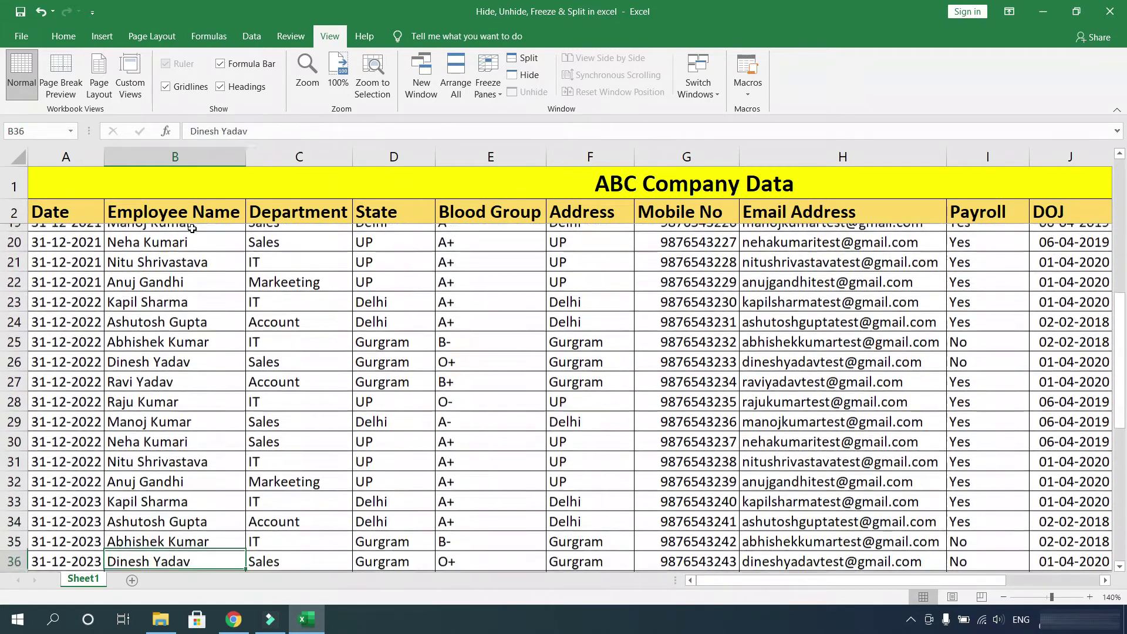
{"action": "key", "text": "Down"}
{"action": "key", "text": "Down"}
{"action": "key", "text": "Down"}
{"action": "key", "text": "Down"}
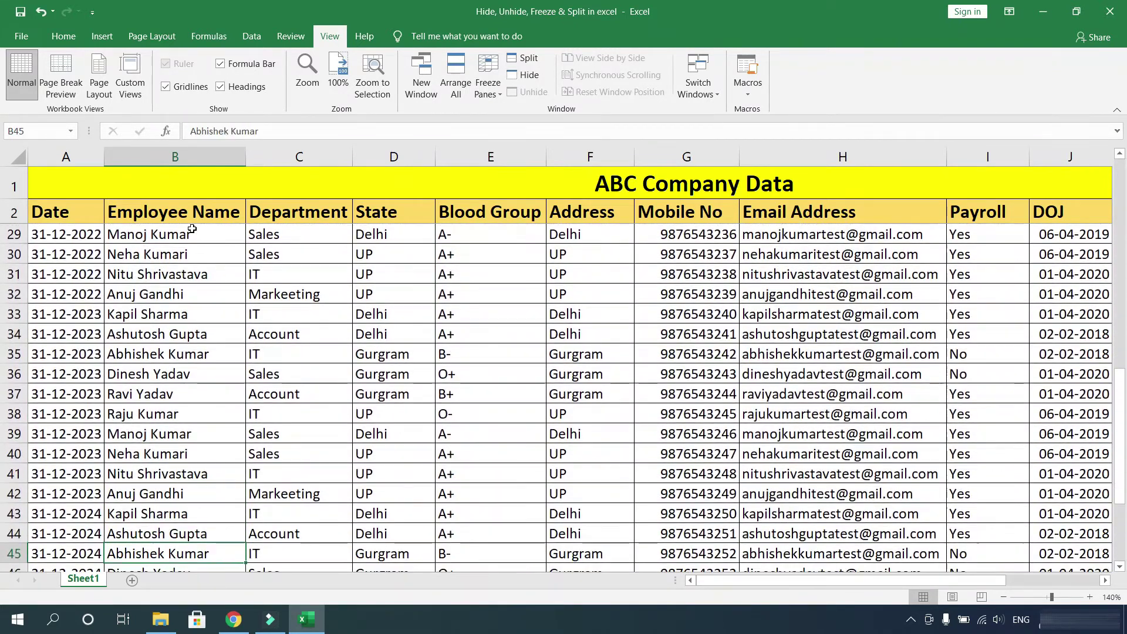
{"action": "key", "text": "Up"}
{"action": "key", "text": "Up"}
{"action": "key", "text": "Up"}
{"action": "key", "text": "Up"}
{"action": "key", "text": "Up"}
{"action": "key", "text": "Up"}
{"action": "key", "text": "Up"}
{"action": "key", "text": "Up"}
{"action": "key", "text": "Up"}
{"action": "key", "text": "Up"}
{"action": "key", "text": "Up"}
{"action": "key", "text": "Up"}
{"action": "key", "text": "Up"}
{"action": "key", "text": "Up"}
{"action": "key", "text": "Up"}
{"action": "key", "text": "Up"}
{"action": "key", "text": "Up"}
{"action": "key", "text": "Up"}
{"action": "key", "text": "Up"}
{"action": "key", "text": "Up"}
{"action": "key", "text": "Up"}
{"action": "key", "text": "Up"}
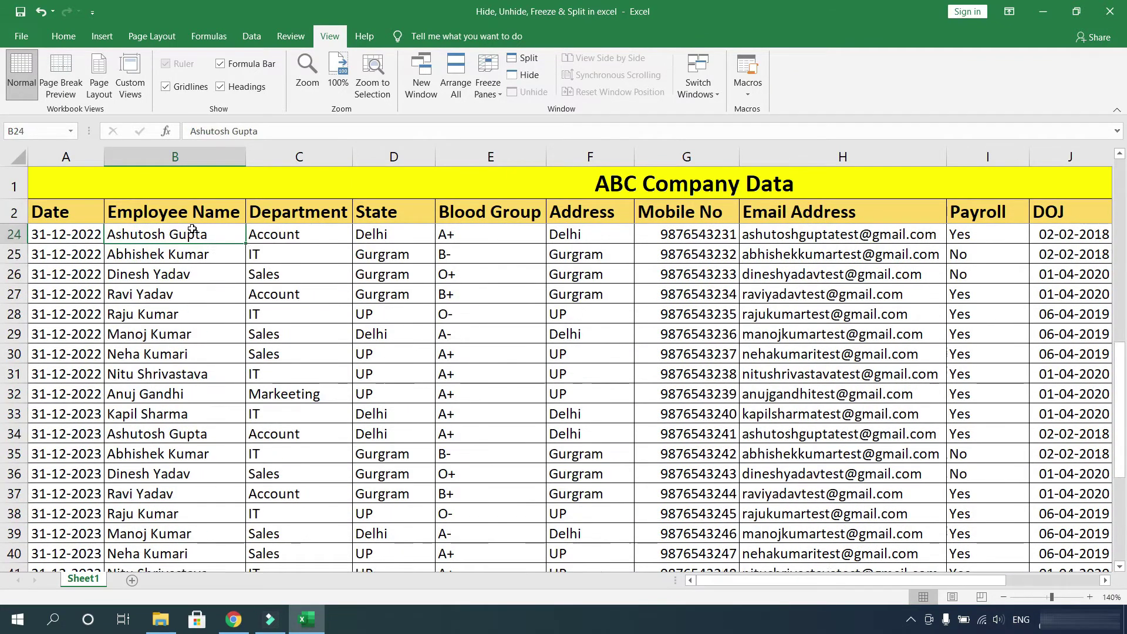
{"action": "key", "text": "Up"}
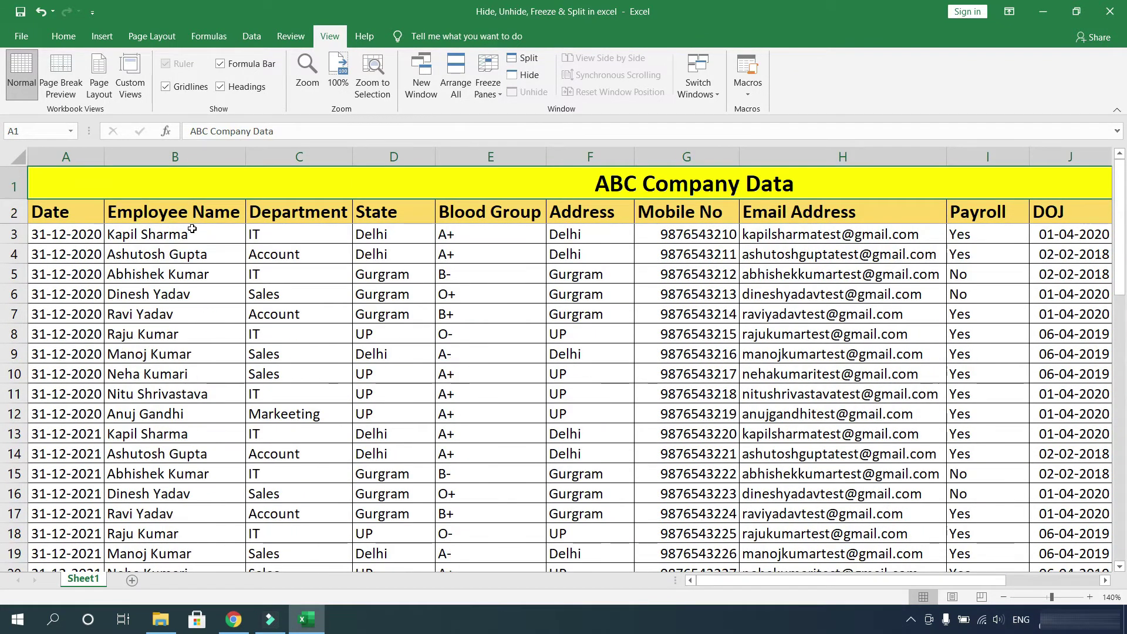
{"action": "key", "text": "Down"}
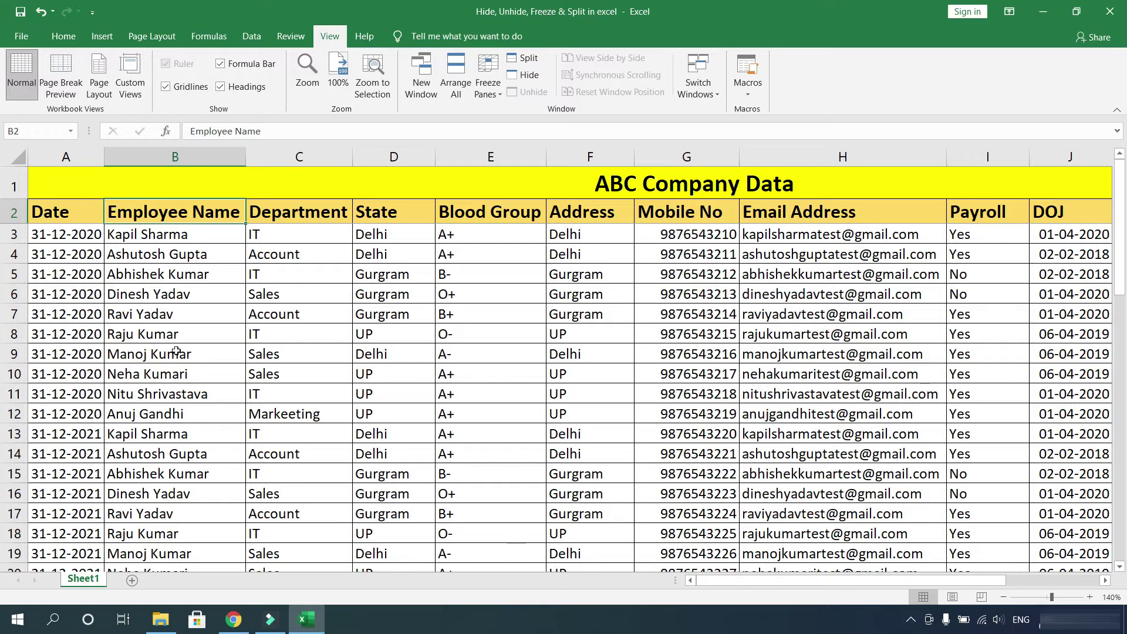
Step: Unfreeze the title and heading rows with row 7 selected
{"action": "left_click", "coordinate": [13, 314]}
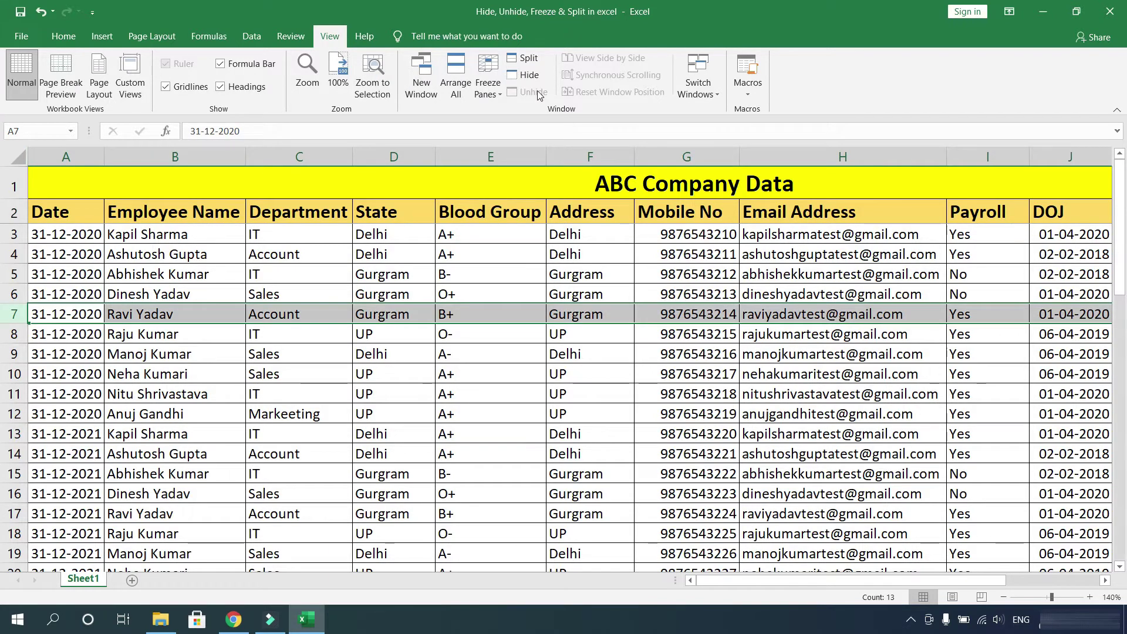
{"action": "left_click", "coordinate": [488, 95]}
{"action": "left_click", "coordinate": [509, 113]}
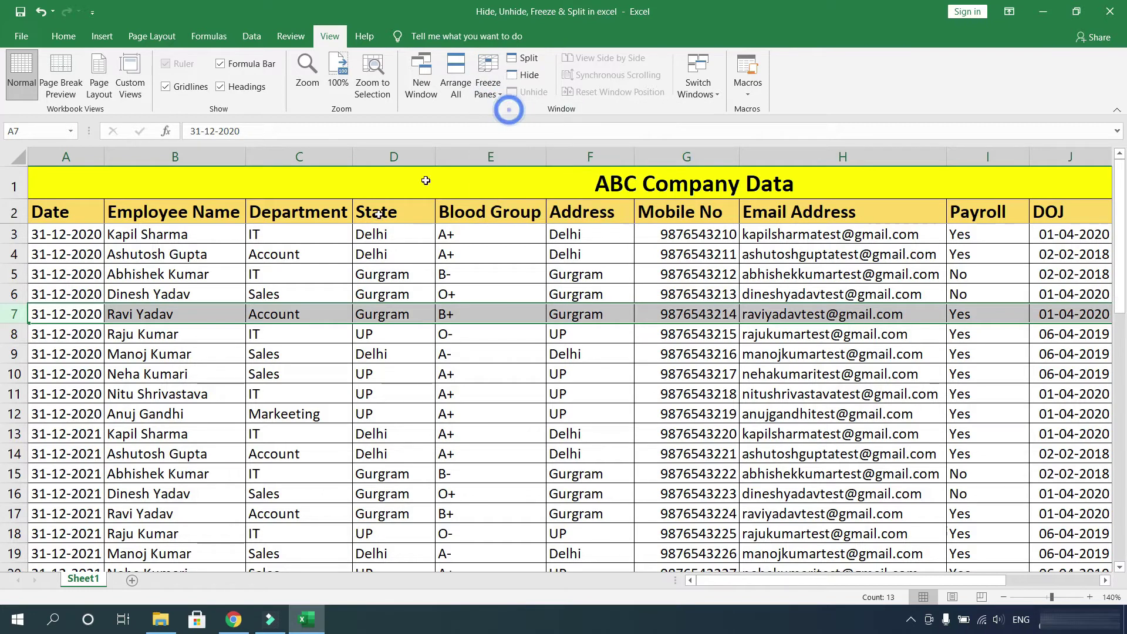
{"action": "left_click", "coordinate": [405, 239]}
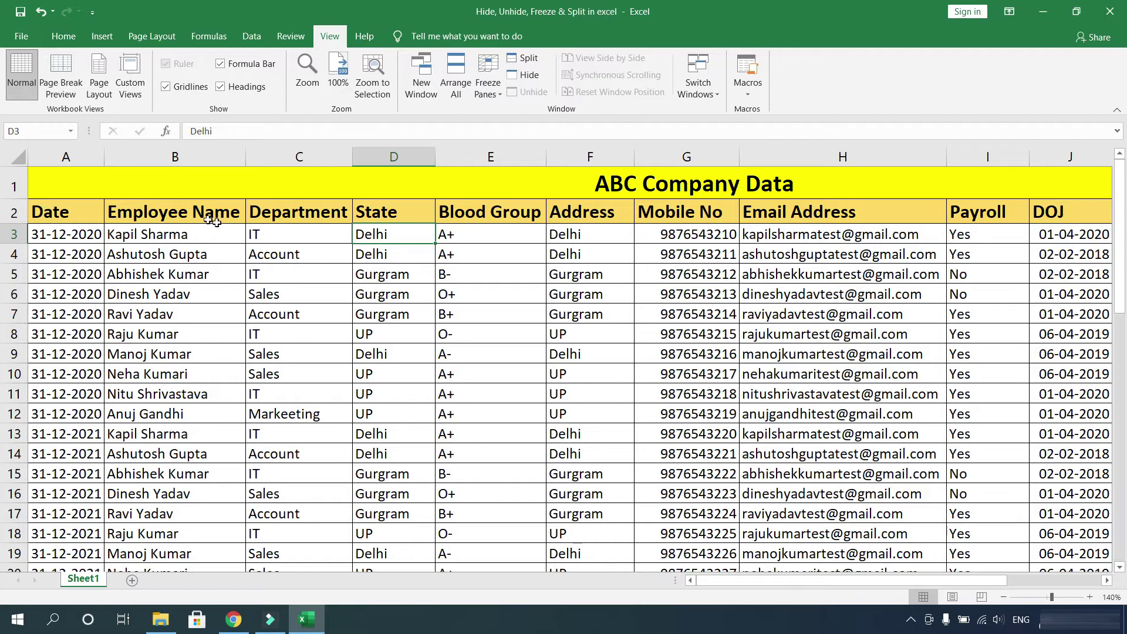
Step: Examine the Date, Employee Name and Department columns while moving across row 4 to the Yearly column and back
{"action": "left_click", "coordinate": [66, 218]}
{"action": "left_click", "coordinate": [181, 222]}
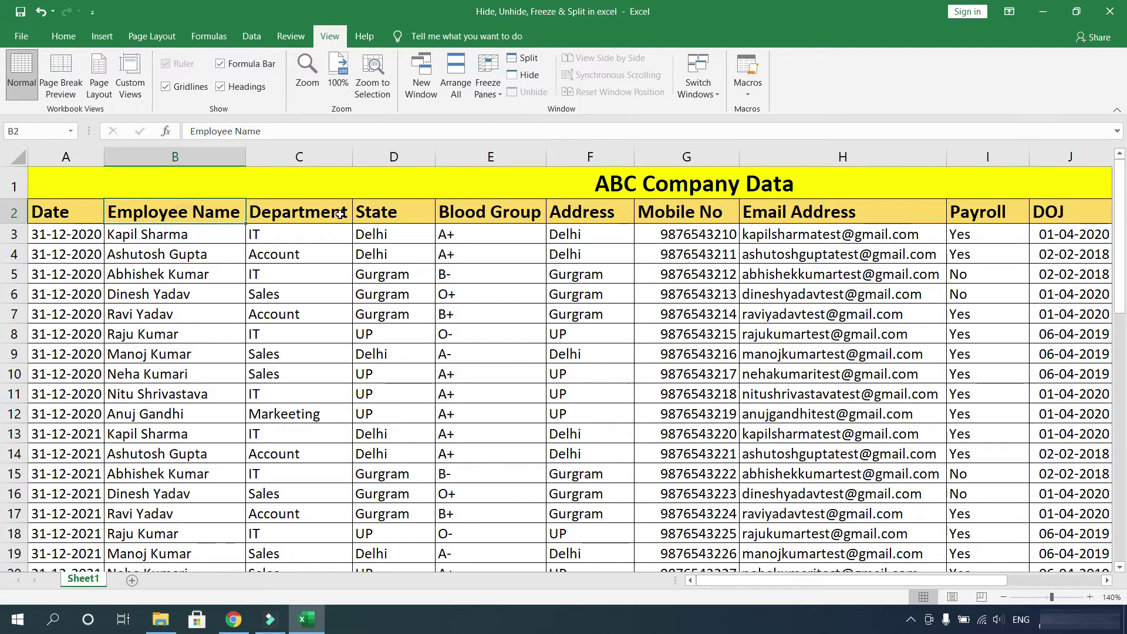
{"action": "left_click", "coordinate": [339, 222]}
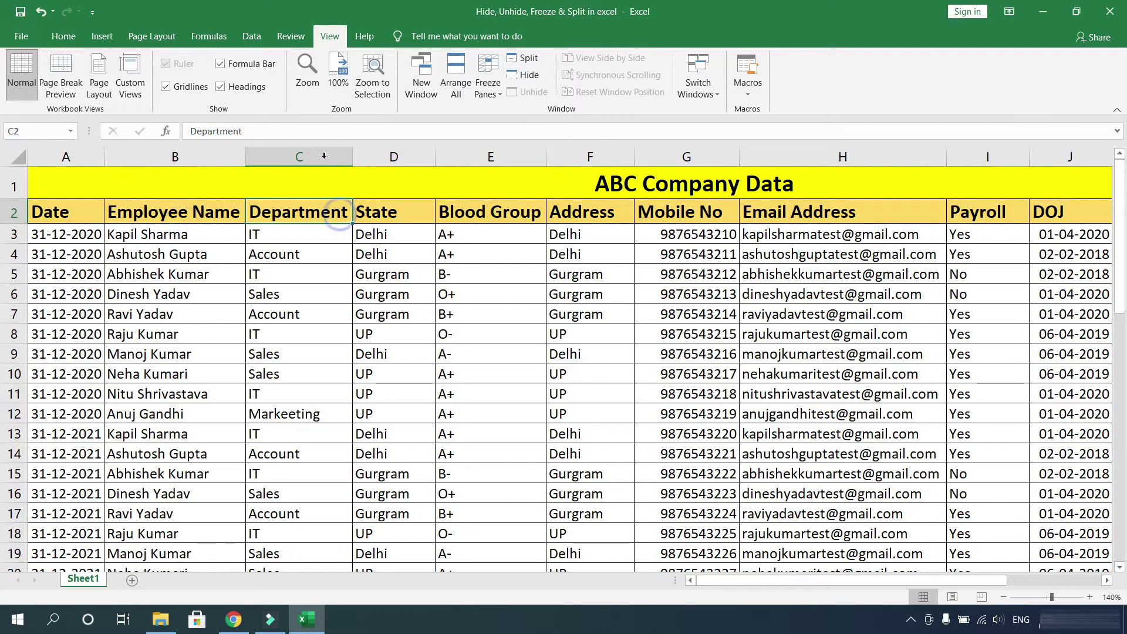
{"action": "left_click", "coordinate": [411, 251]}
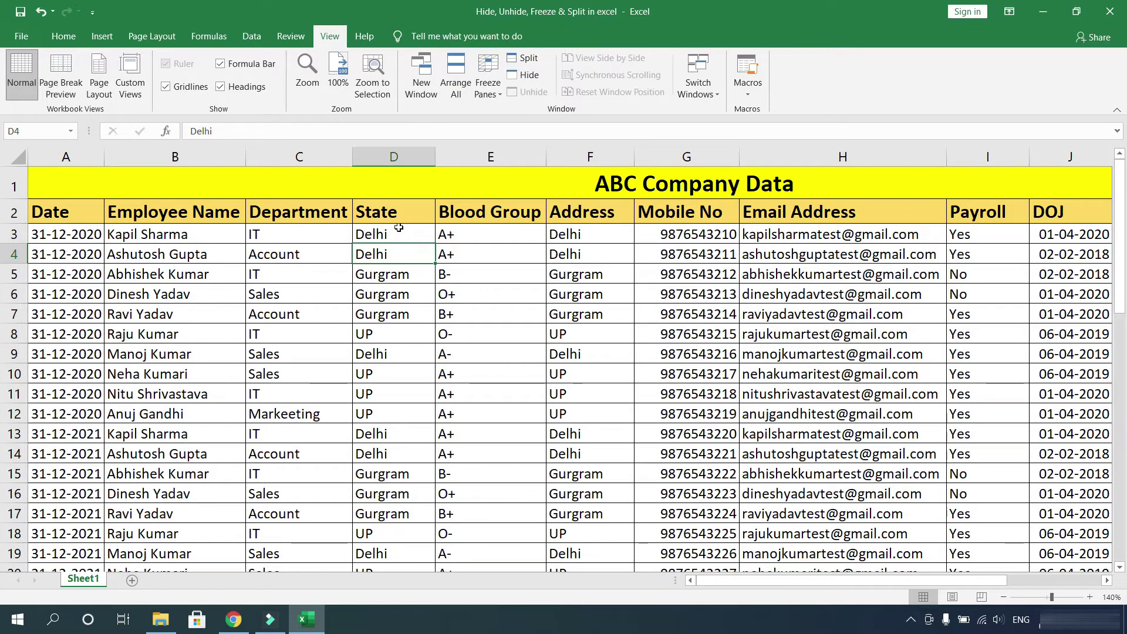
{"action": "key", "text": "Right"}
{"action": "key", "text": "Right"}
{"action": "key", "text": "Right"}
{"action": "key", "text": "Right"}
{"action": "key", "text": "Right"}
{"action": "key", "text": "Right"}
{"action": "key", "text": "Right"}
{"action": "key", "text": "Right"}
{"action": "key", "text": "Right"}
{"action": "key", "text": "Right"}
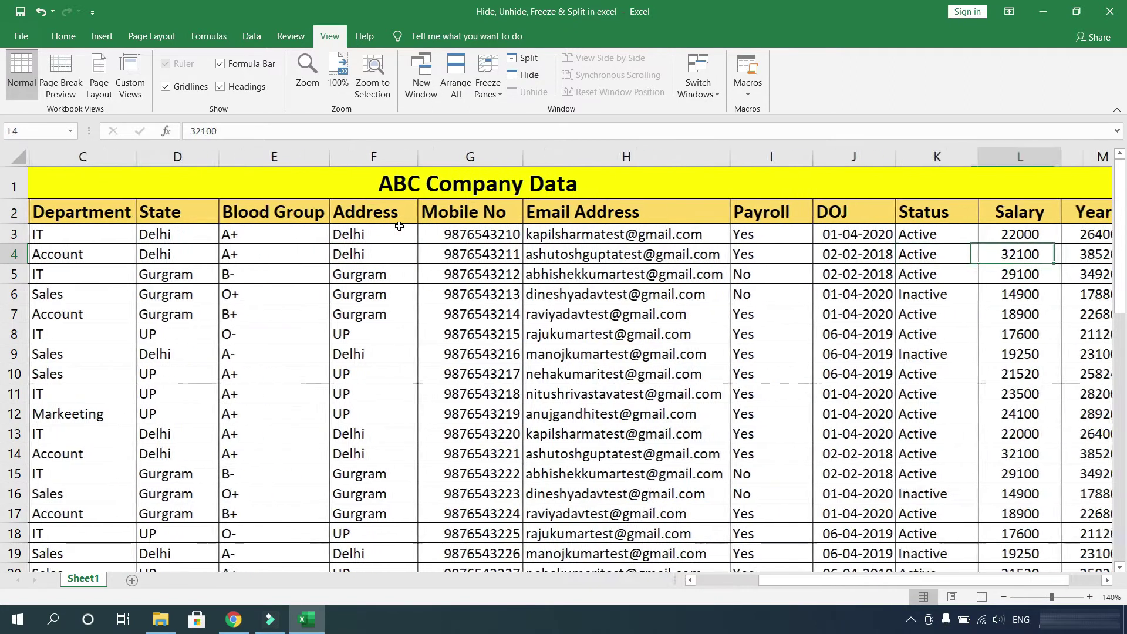
{"action": "key", "text": "Left"}
{"action": "key", "text": "Left"}
{"action": "key", "text": "Left"}
{"action": "key", "text": "Left"}
{"action": "key", "text": "Left"}
{"action": "key", "text": "Left"}
{"action": "key", "text": "Left"}
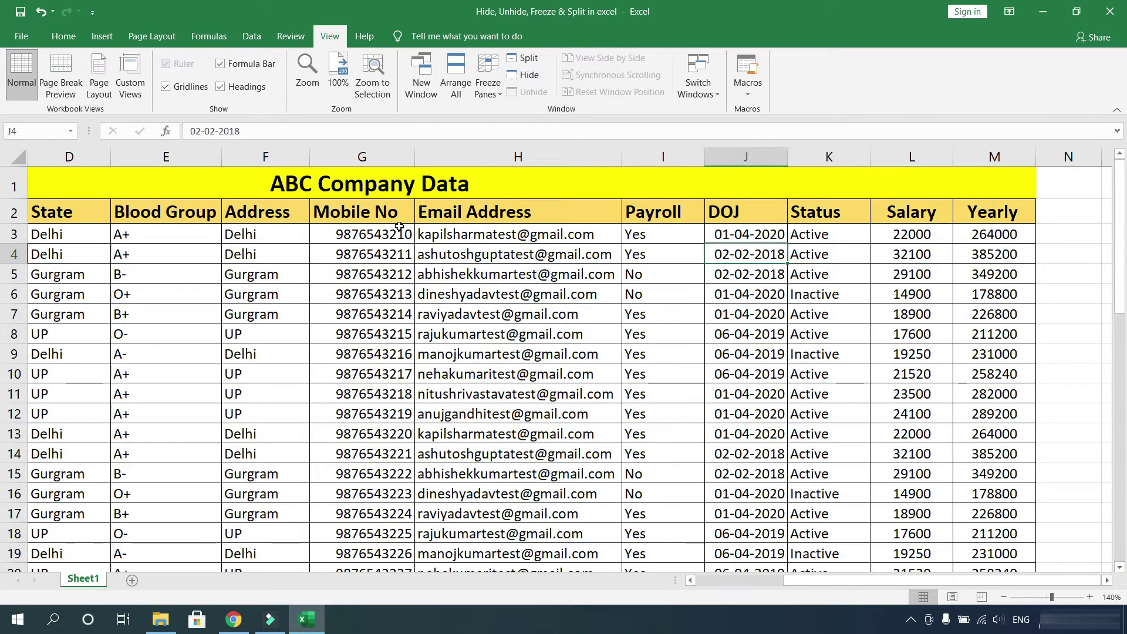
{"action": "key", "text": "Left"}
{"action": "key", "text": "Left"}
{"action": "key", "text": "Left"}
{"action": "key", "text": "Left"}
{"action": "key", "text": "Left"}
{"action": "key", "text": "Left"}
{"action": "key", "text": "Right"}
{"action": "key", "text": "Right"}
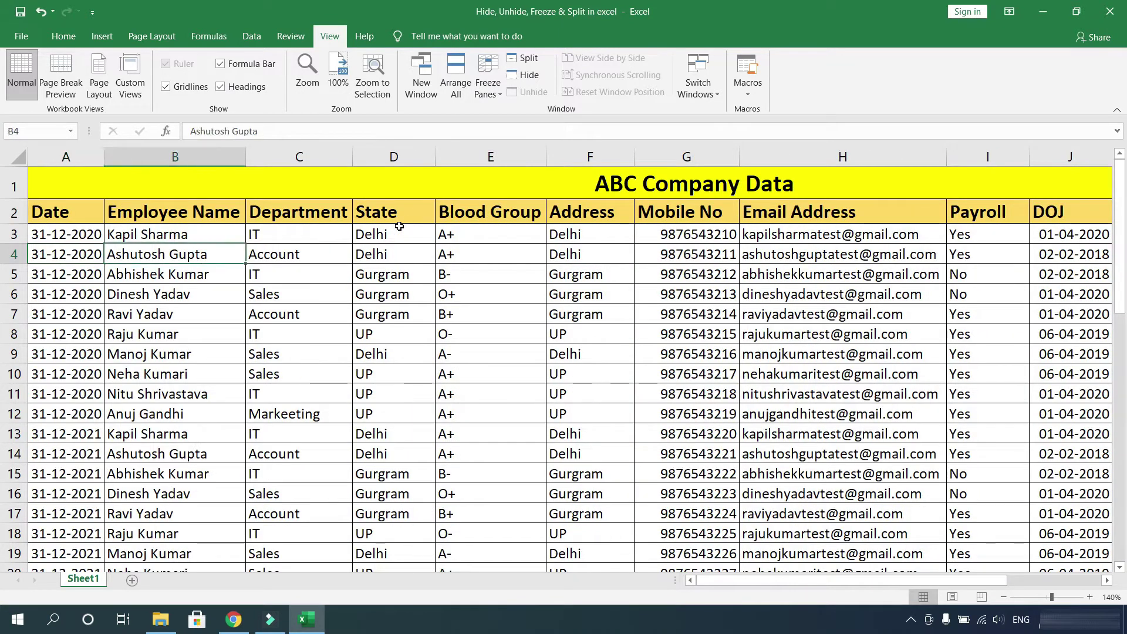
Step: Freeze the panes before column D so that columns A to C stay in place
{"action": "left_click", "coordinate": [395, 156]}
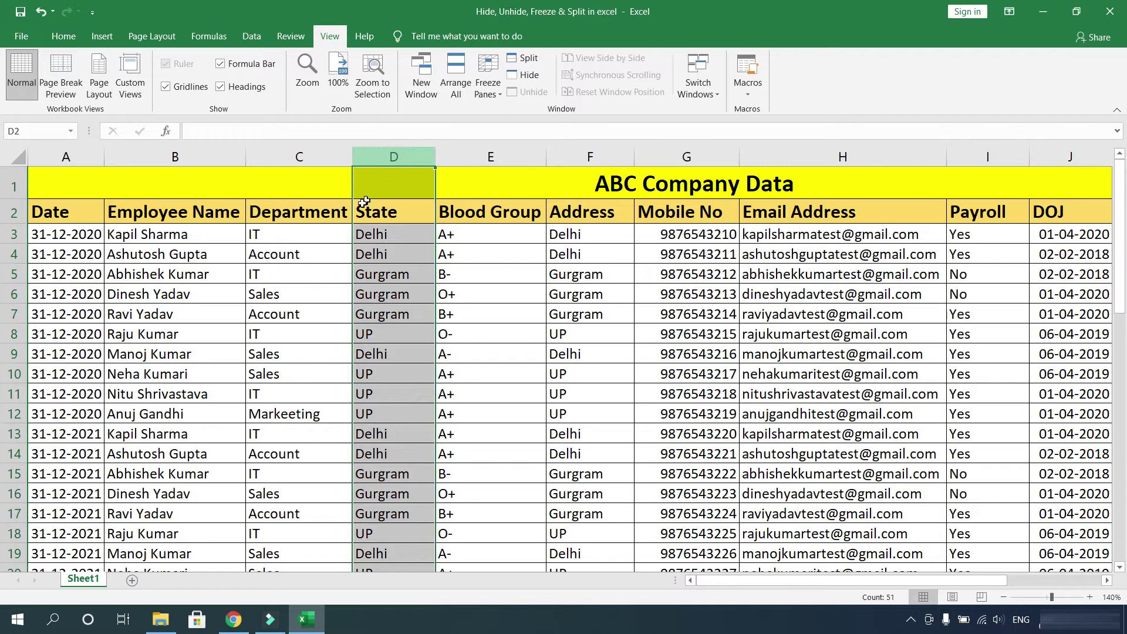
{"action": "left_click", "coordinate": [499, 95]}
{"action": "left_click", "coordinate": [536, 121]}
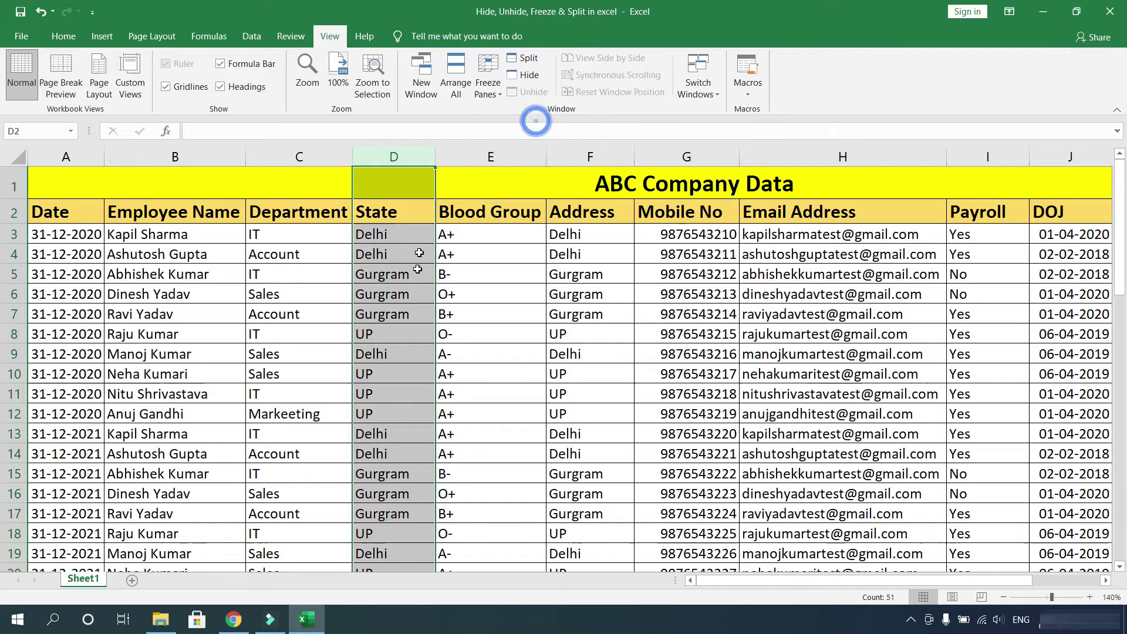
Step: Examine the frozen columns A to C while moving across the records to the Yearly column and back
{"action": "left_click", "coordinate": [416, 278]}
{"action": "key", "text": "Right"}
{"action": "key", "text": "Right"}
{"action": "key", "text": "Right"}
{"action": "key", "text": "Right"}
{"action": "key", "text": "Right"}
{"action": "key", "text": "Right"}
{"action": "key", "text": "Right"}
{"action": "key", "text": "Right"}
{"action": "key", "text": "Right"}
{"action": "key", "text": "Right"}
{"action": "key", "text": "Right"}
{"action": "key", "text": "Right"}
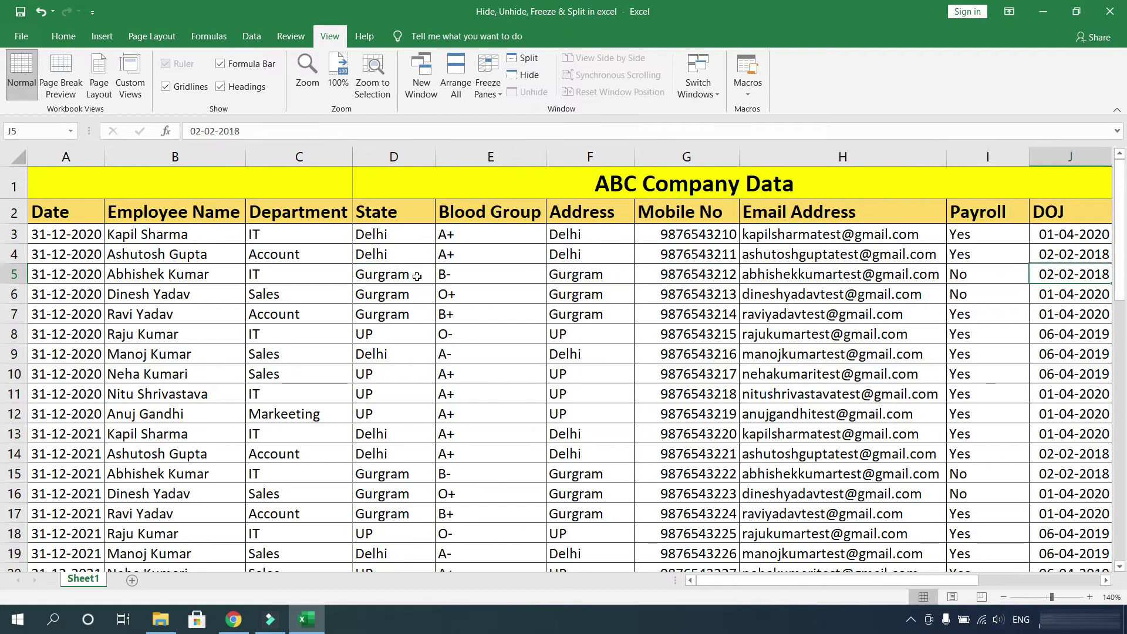
{"action": "key", "text": "Left"}
{"action": "key", "text": "Left"}
{"action": "key", "text": "Left"}
{"action": "key", "text": "Left"}
{"action": "key", "text": "Left"}
{"action": "key", "text": "Left"}
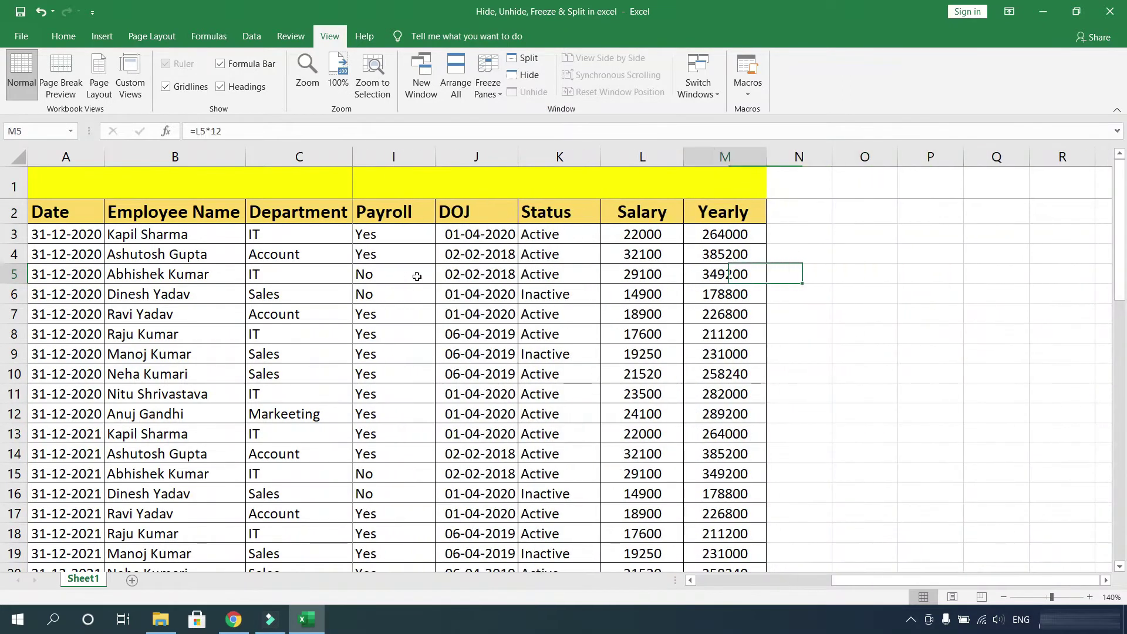
{"action": "left_click_drag", "start_coordinate": [62, 157], "coordinate": [276, 166]}
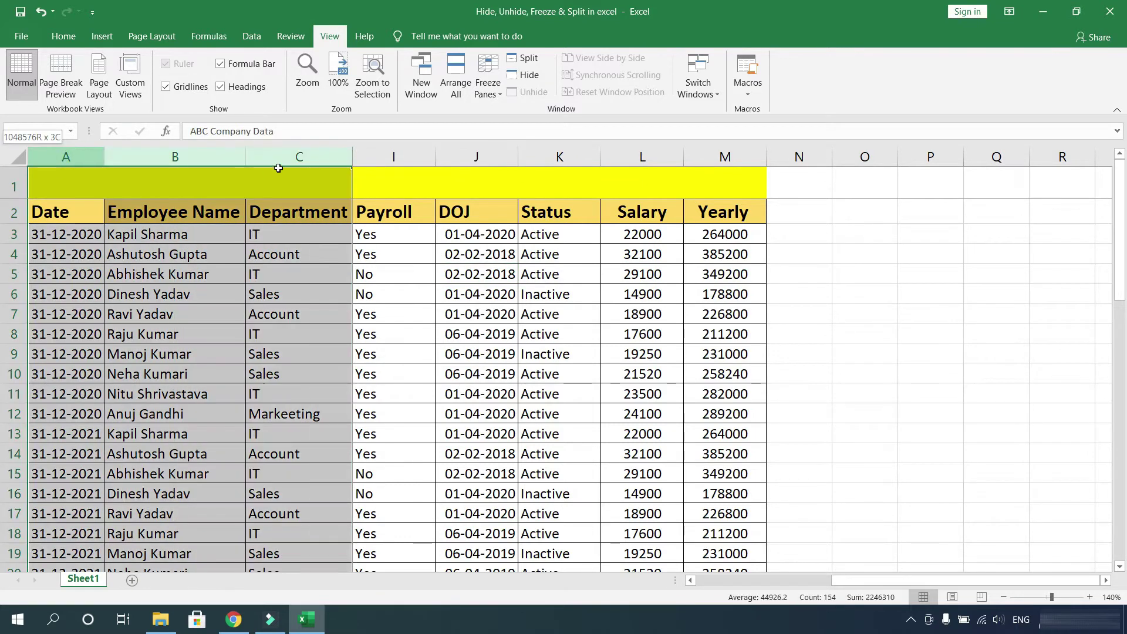
{"action": "left_click", "coordinate": [487, 258]}
{"action": "key", "text": "Home"}
{"action": "key", "text": "Right"}
{"action": "key", "text": "Right"}
{"action": "key", "text": "Right"}
{"action": "key", "text": "Right"}
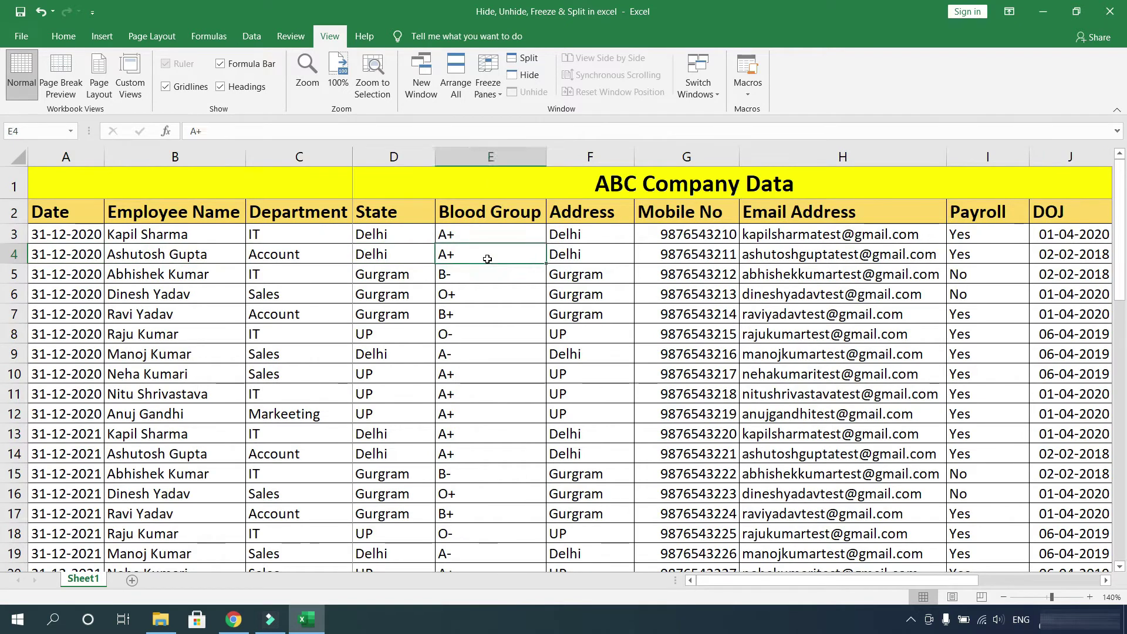
Step: Unfreeze columns A to C
{"action": "left_click", "coordinate": [380, 236]}
{"action": "left_click", "coordinate": [498, 93]}
{"action": "left_click", "coordinate": [509, 110]}
{"action": "left_click", "coordinate": [458, 278]}
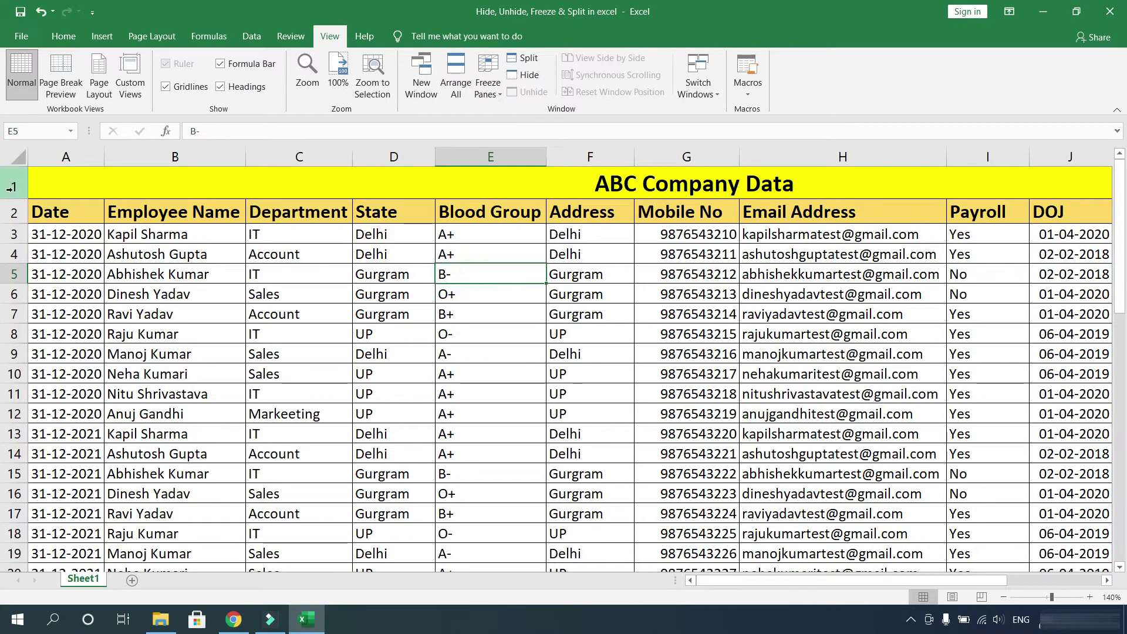
Step: Examine rows 1 and 2 and columns A to C as the area to keep in place, bounded by row 3 and column D
{"action": "left_click_drag", "start_coordinate": [13, 174], "coordinate": [13, 212]}
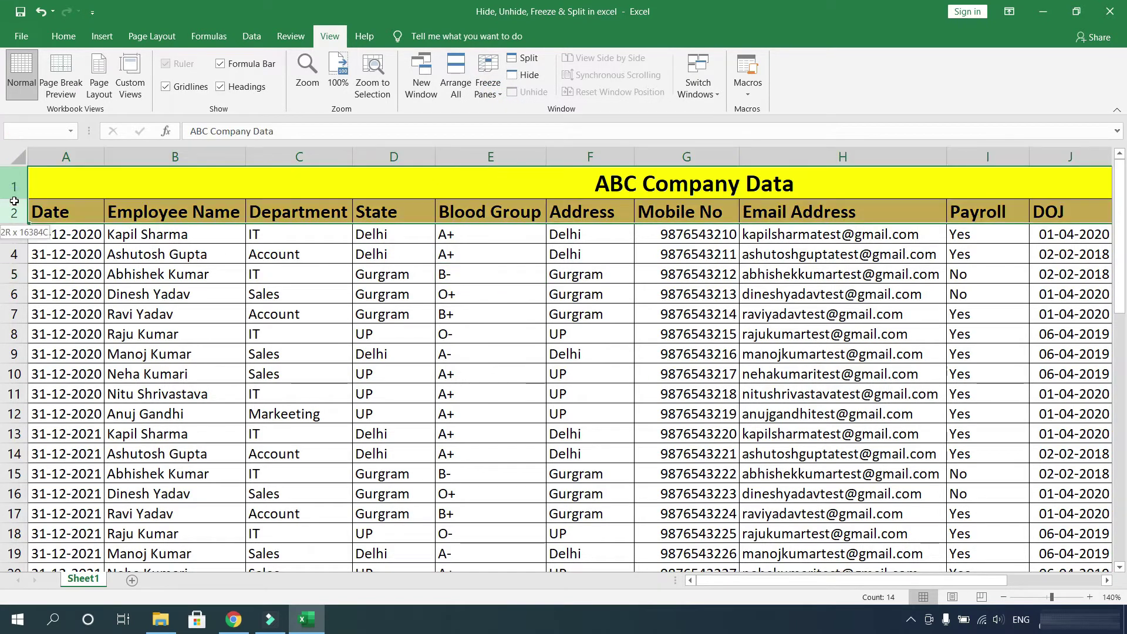
{"action": "left_click_drag", "start_coordinate": [66, 157], "coordinate": [285, 191]}
{"action": "left_click", "coordinate": [379, 313]}
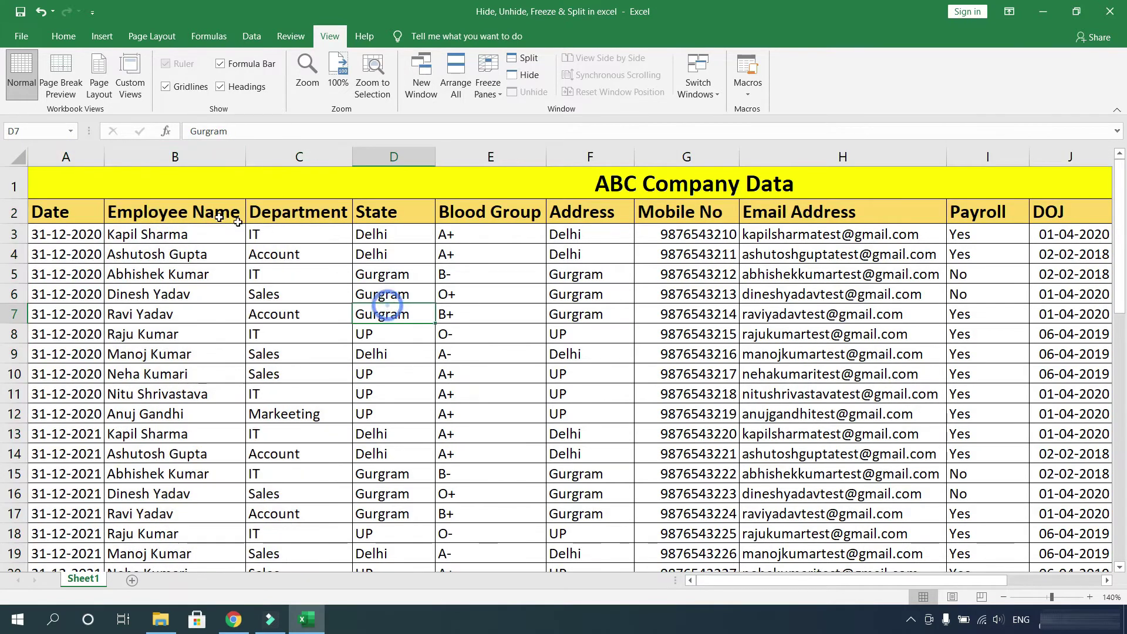
{"action": "left_click_drag", "start_coordinate": [58, 156], "coordinate": [294, 170]}
{"action": "left_click", "coordinate": [413, 256]}
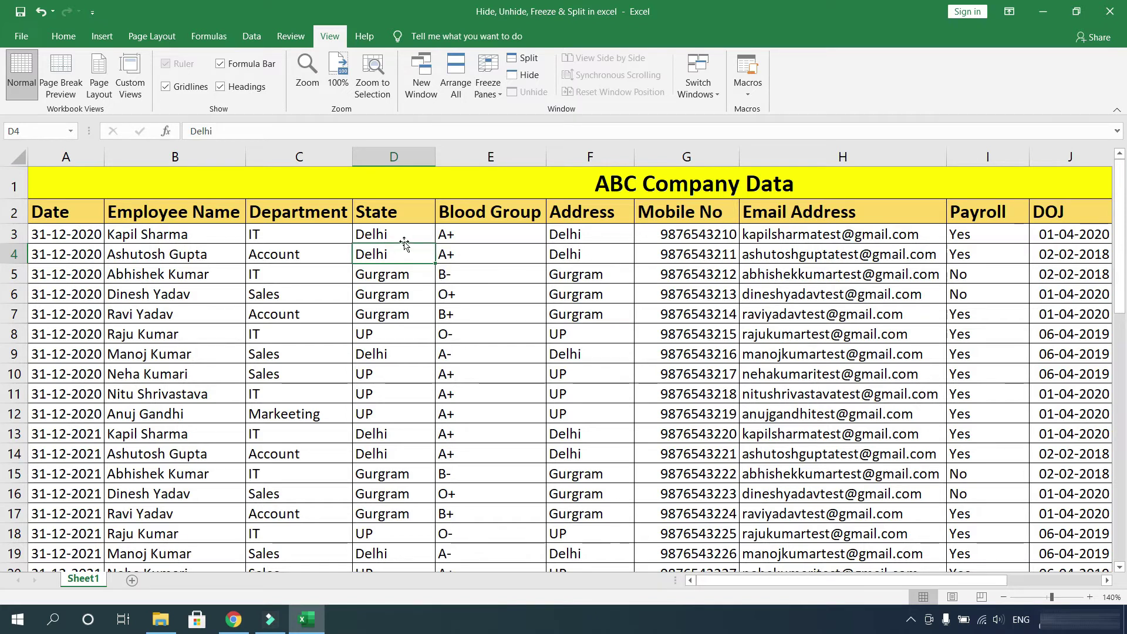
{"action": "left_click_drag", "start_coordinate": [13, 185], "coordinate": [11, 213]}
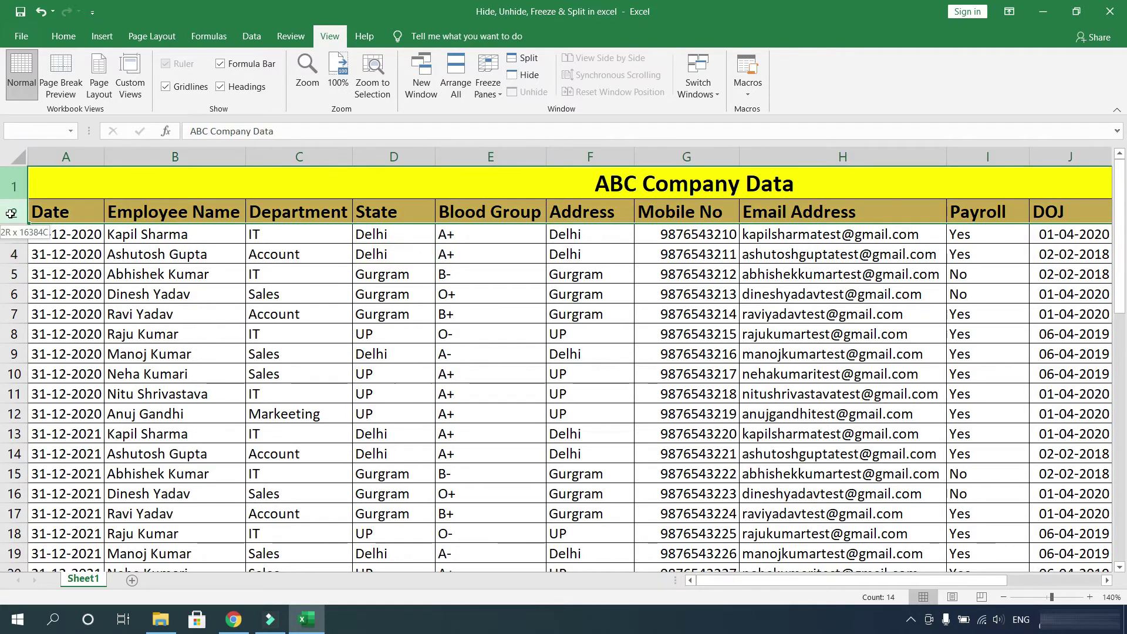
{"action": "left_click_drag", "start_coordinate": [67, 156], "coordinate": [292, 142]}
{"action": "left_click", "coordinate": [392, 157]}
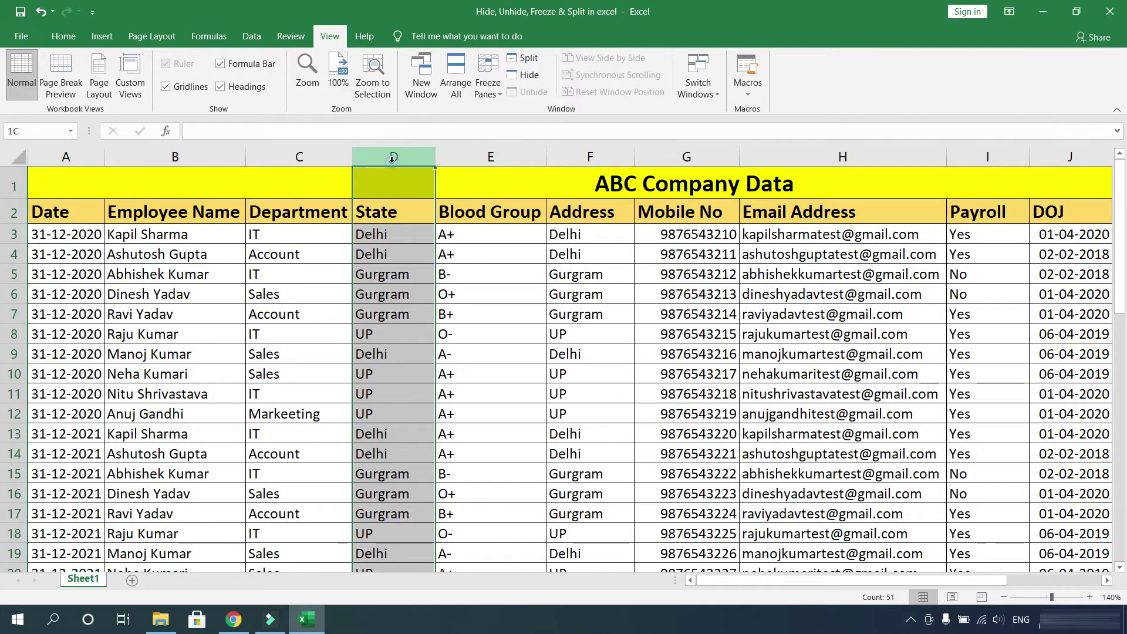
{"action": "left_click", "coordinate": [10, 234], "text": "ctrl"}
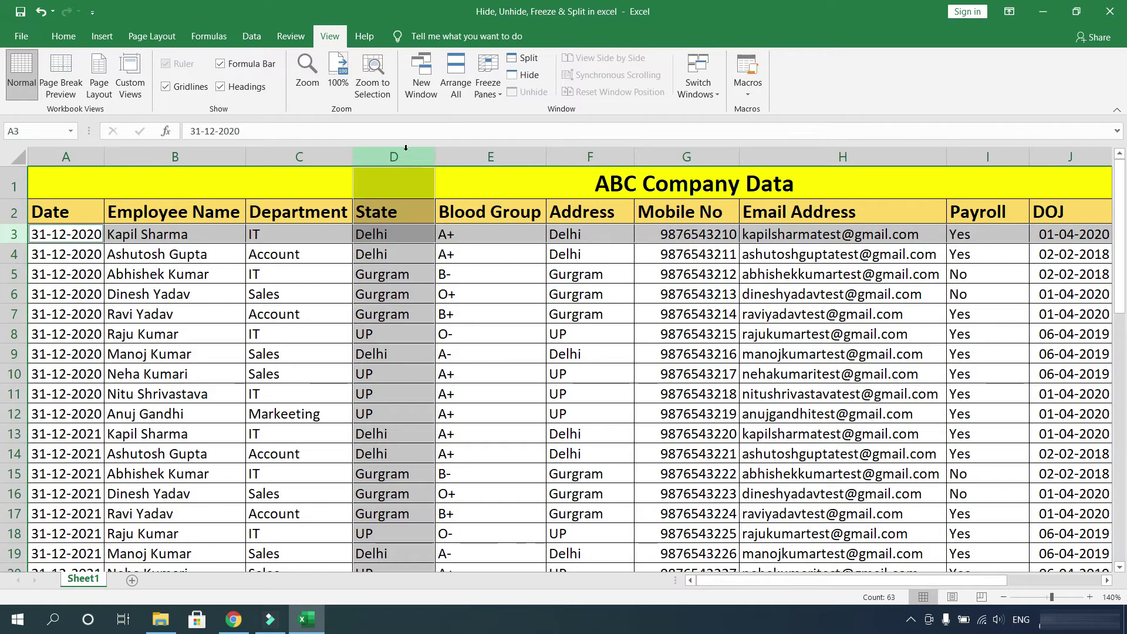
Step: Freeze the panes at cell D3 so that rows 1 and 2 and columns A to C stay in place together
{"action": "left_click", "coordinate": [377, 235]}
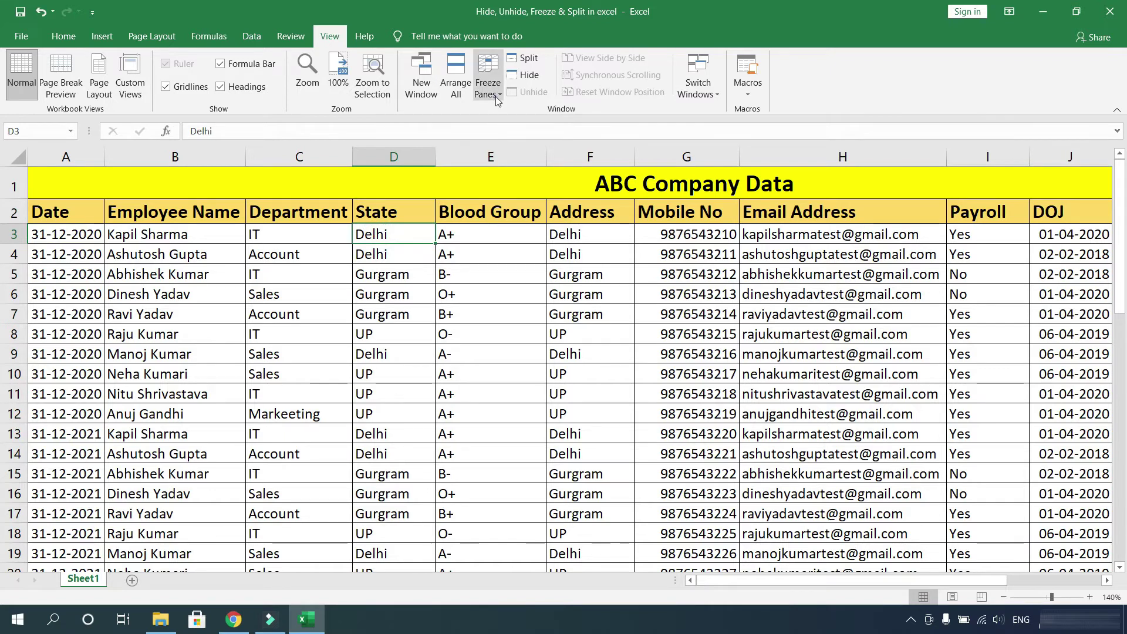
{"action": "left_click", "coordinate": [495, 96]}
{"action": "left_click", "coordinate": [516, 121]}
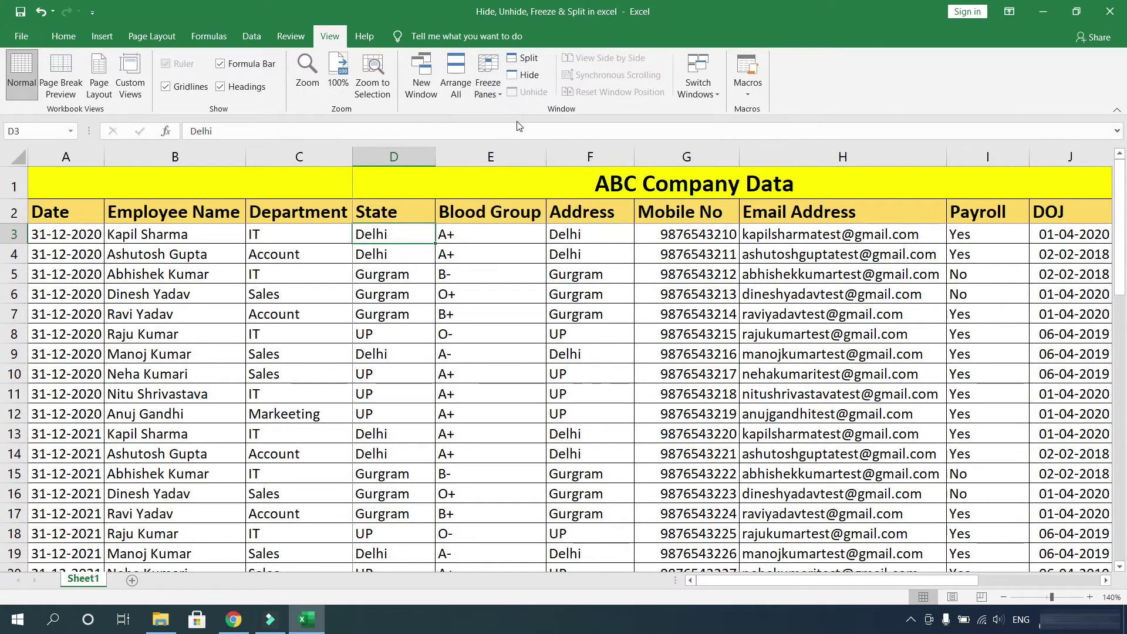
Step: Examine the frozen columns A to C while moving across row 3 to the Yearly column
{"action": "key", "text": "Right"}
{"action": "key", "text": "Right"}
{"action": "key", "text": "Right"}
{"action": "key", "text": "Right"}
{"action": "key", "text": "Right"}
{"action": "key", "text": "Right"}
{"action": "key", "text": "Right"}
{"action": "key", "text": "Right"}
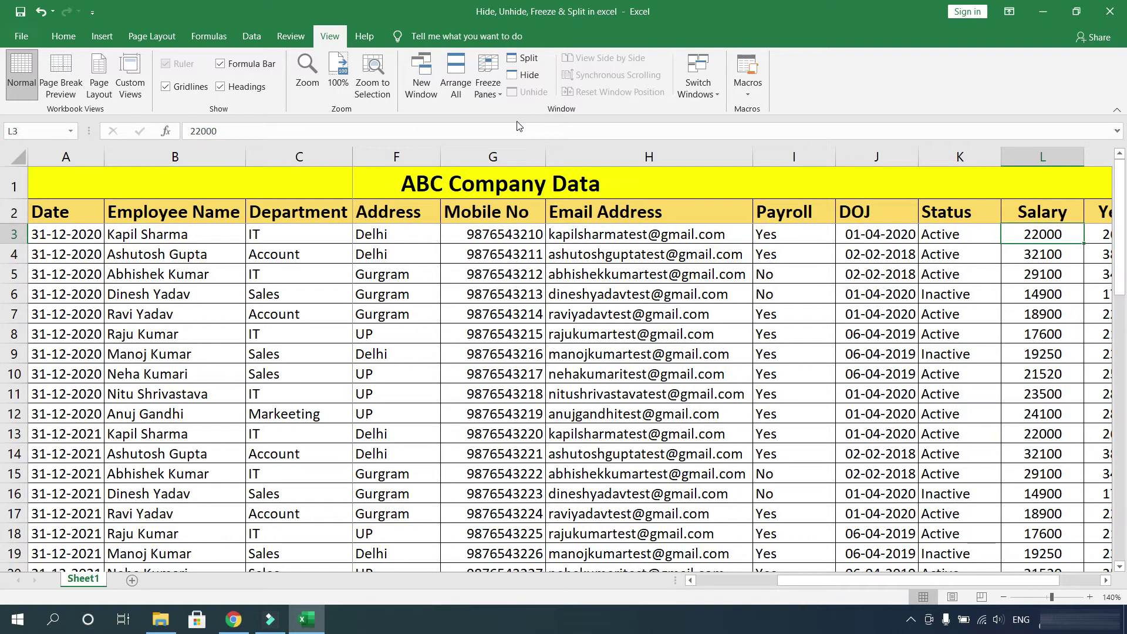
{"action": "key", "text": "Right"}
Step: Examine the frozen title and heading rows while moving down the Yearly column through the employee records and back up to row 1
{"action": "key", "text": "Down"}
{"action": "key", "text": "Down"}
{"action": "key", "text": "Down"}
{"action": "key", "text": "Down"}
{"action": "key", "text": "Down"}
{"action": "key", "text": "Down"}
{"action": "key", "text": "Down"}
{"action": "key", "text": "Down"}
{"action": "key", "text": "Down"}
{"action": "key", "text": "Down"}
{"action": "key", "text": "Down"}
{"action": "key", "text": "Down"}
{"action": "key", "text": "Down"}
{"action": "key", "text": "Down"}
{"action": "key", "text": "Down"}
{"action": "key", "text": "Down"}
{"action": "key", "text": "Down"}
{"action": "key", "text": "Down"}
{"action": "key", "text": "Down"}
{"action": "key", "text": "Down"}
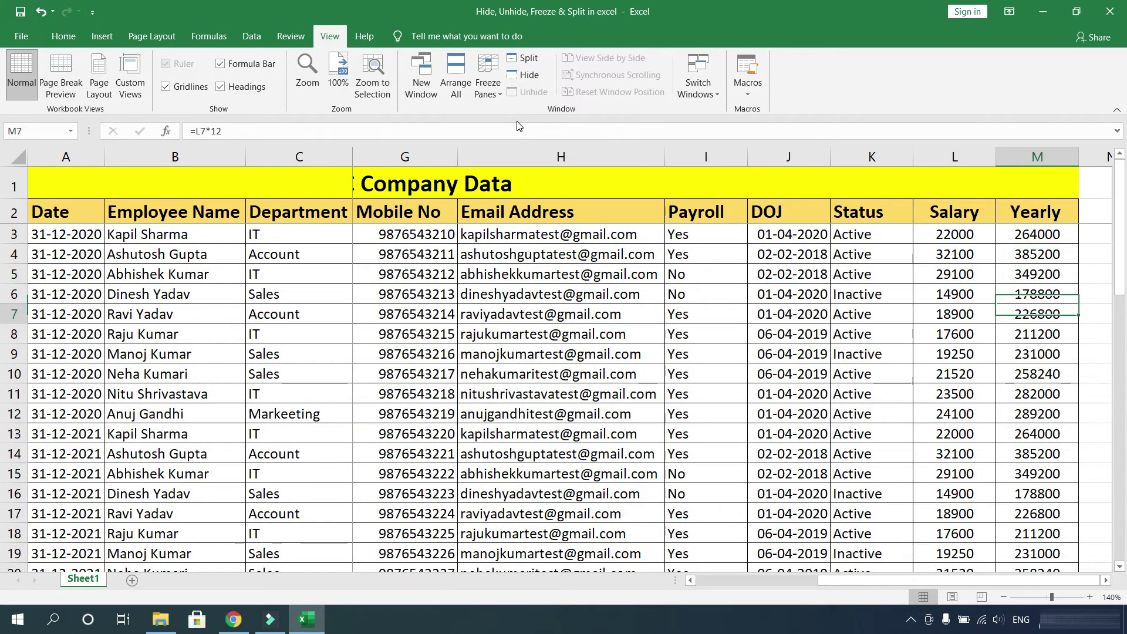
{"action": "key", "text": "Down"}
{"action": "key", "text": "Down"}
{"action": "key", "text": "Down"}
{"action": "key", "text": "Down"}
{"action": "key", "text": "Down"}
{"action": "key", "text": "Down"}
{"action": "key", "text": "Down"}
{"action": "key", "text": "Down"}
{"action": "key", "text": "Down"}
{"action": "key", "text": "Down"}
{"action": "key", "text": "Down"}
{"action": "key", "text": "Down"}
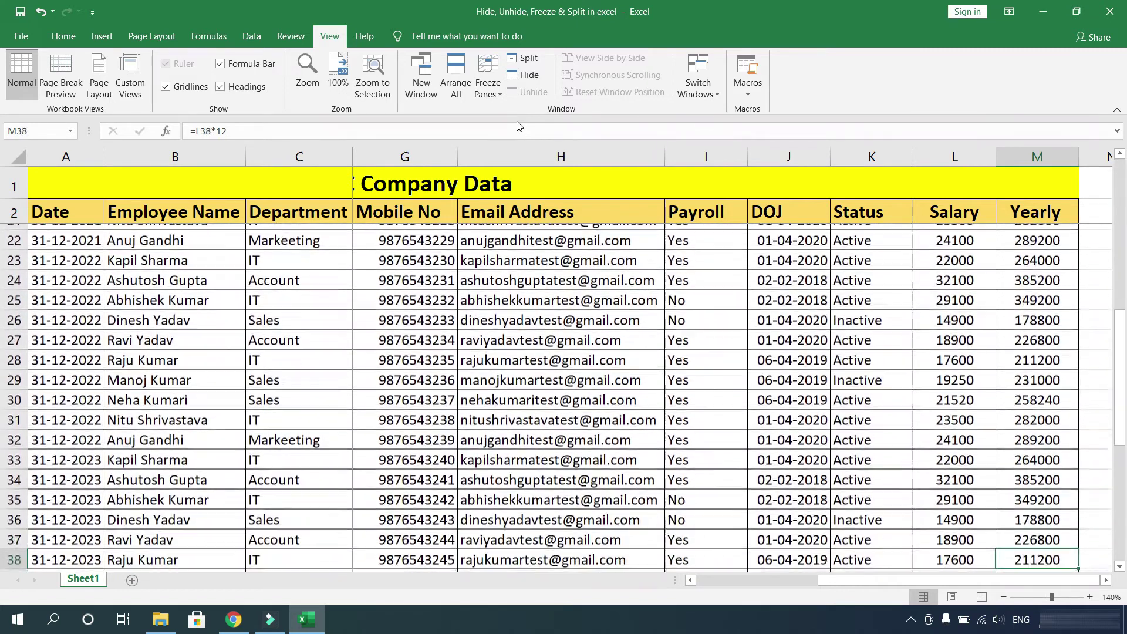
{"action": "key", "text": "Down"}
{"action": "key", "text": "Down"}
{"action": "key", "text": "Down"}
{"action": "key", "text": "Down"}
{"action": "key", "text": "Down"}
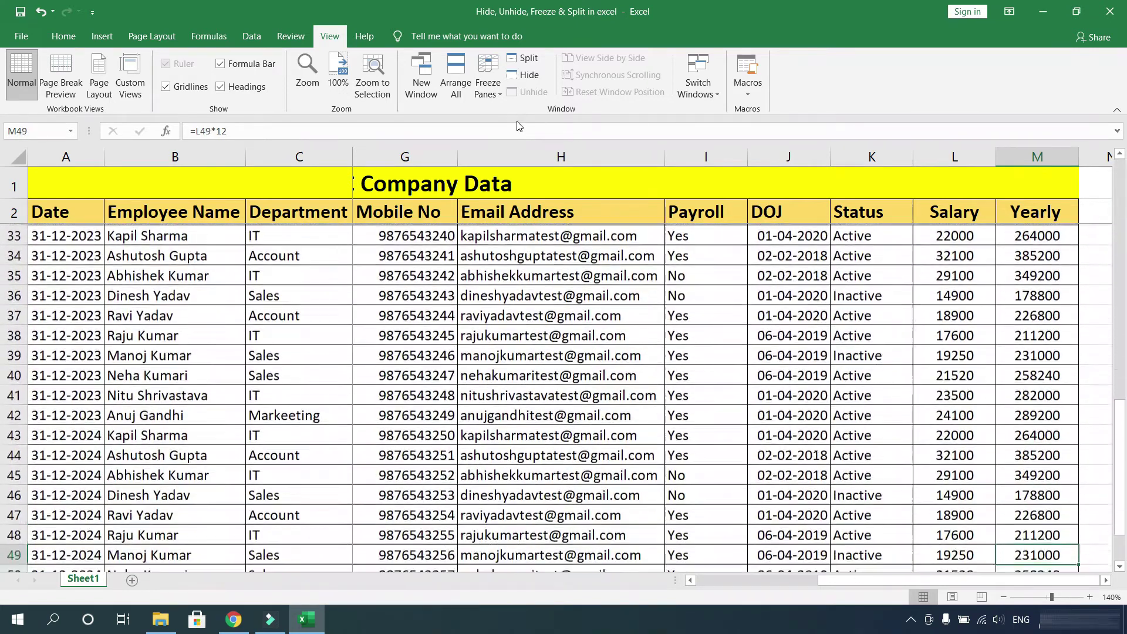
{"action": "key", "text": "Up"}
{"action": "key", "text": "Up"}
{"action": "key", "text": "Up"}
{"action": "key", "text": "Up"}
{"action": "key", "text": "Up"}
{"action": "key", "text": "Up"}
{"action": "key", "text": "Up"}
{"action": "key", "text": "Up"}
{"action": "key", "text": "Up"}
{"action": "key", "text": "Up"}
{"action": "key", "text": "Up"}
{"action": "key", "text": "Up"}
{"action": "key", "text": "Up"}
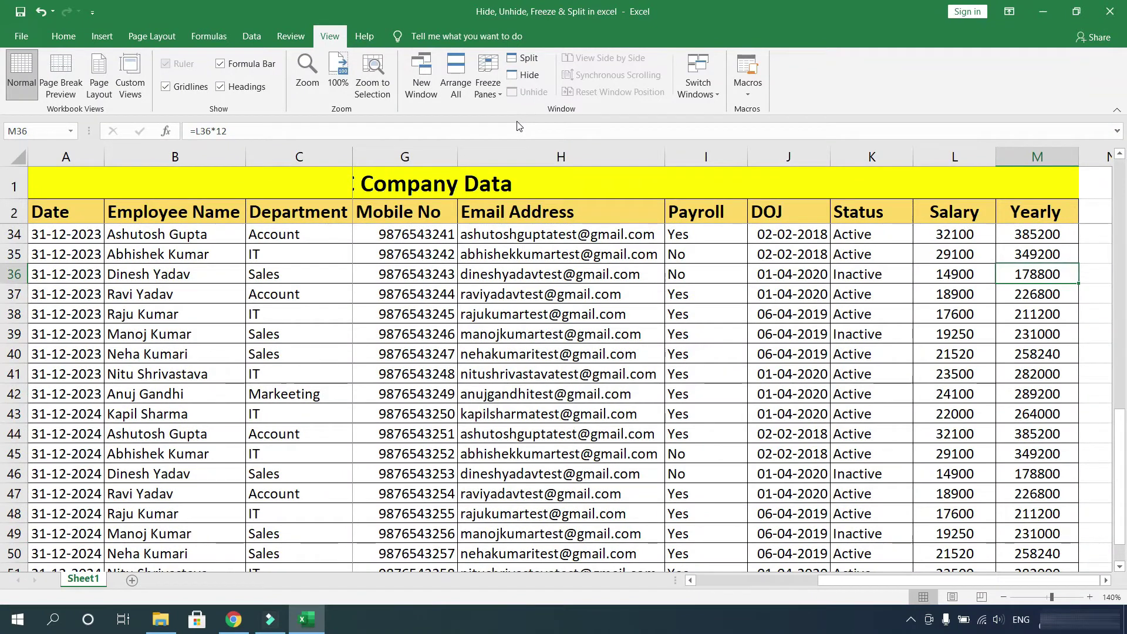
{"action": "key", "text": "Down"}
{"action": "key", "text": "Down"}
{"action": "key", "text": "Down"}
{"action": "key", "text": "Down"}
{"action": "key", "text": "Down"}
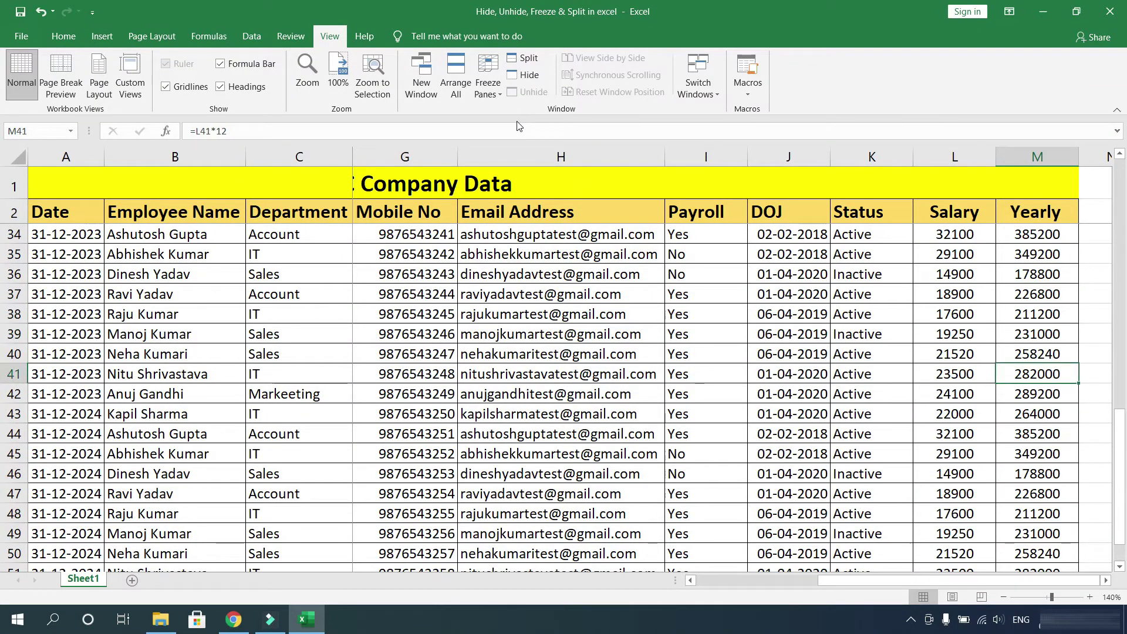
{"action": "key", "text": "ctrl+Up"}
{"action": "key", "text": "Up"}
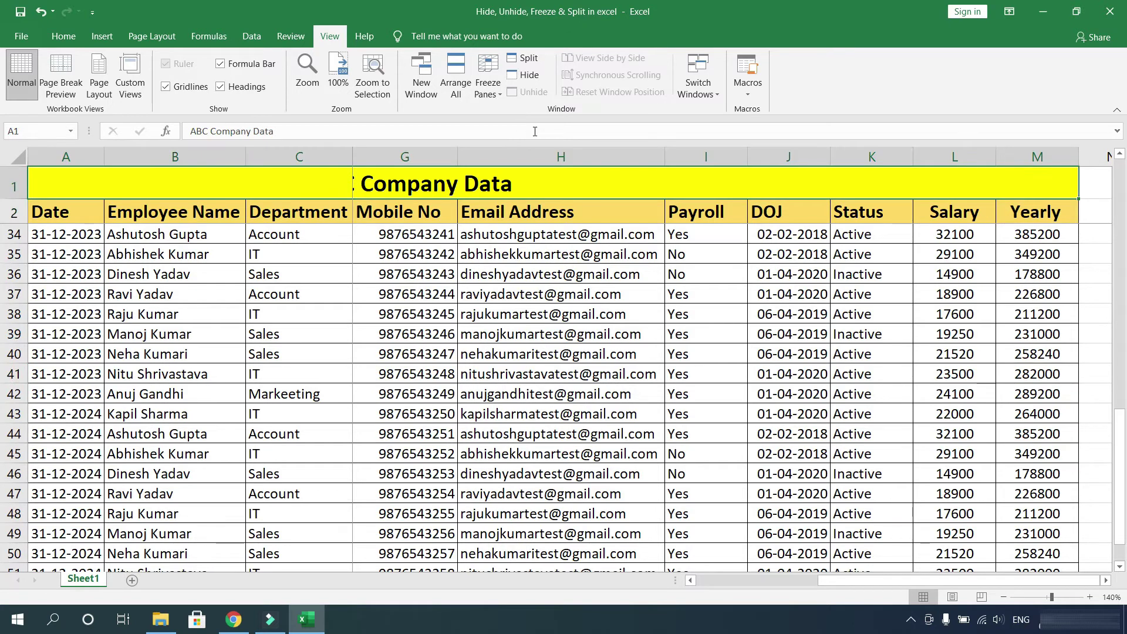
Step: Unfreeze the panes that hold rows 1 and 2 and columns A to C, and select the State heading
{"action": "left_click", "coordinate": [499, 88]}
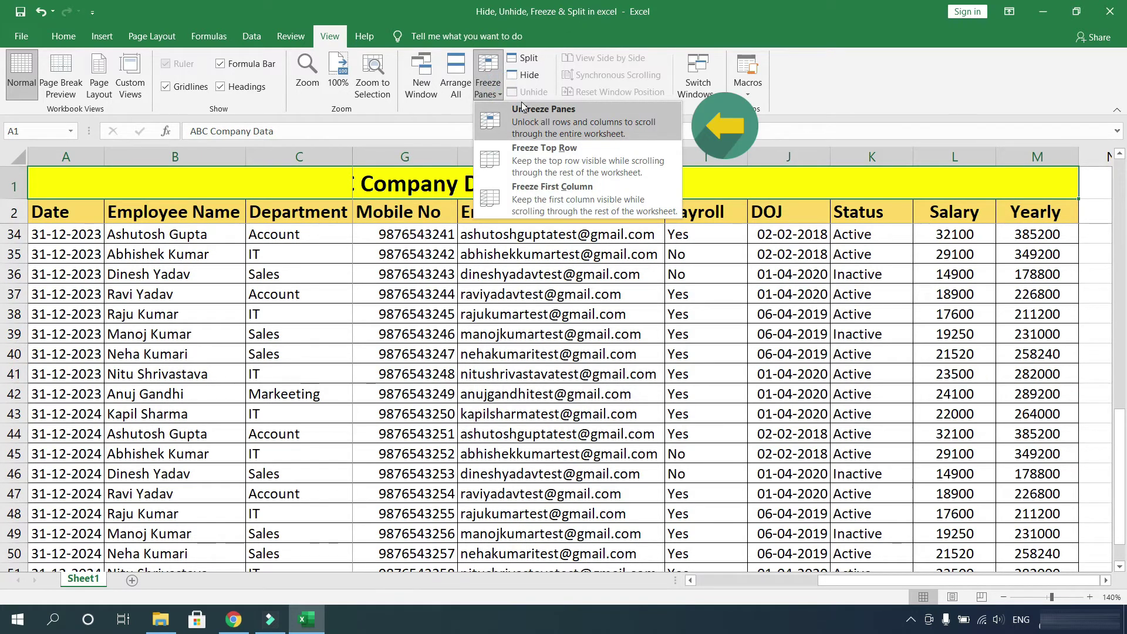
{"action": "left_click", "coordinate": [529, 125]}
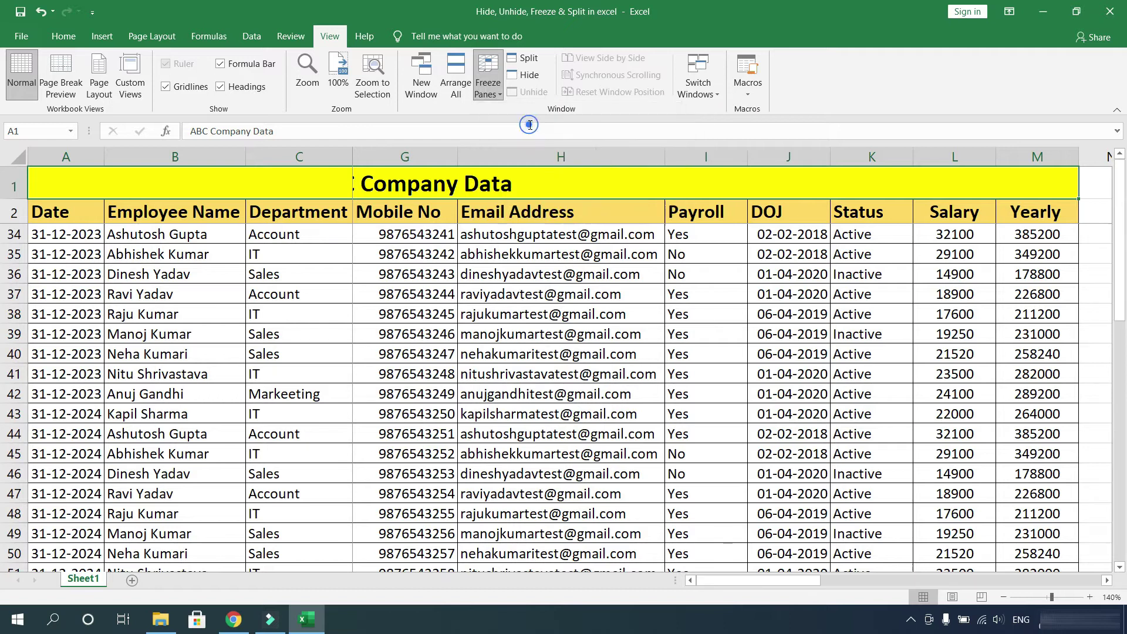
{"action": "left_click", "coordinate": [392, 216]}
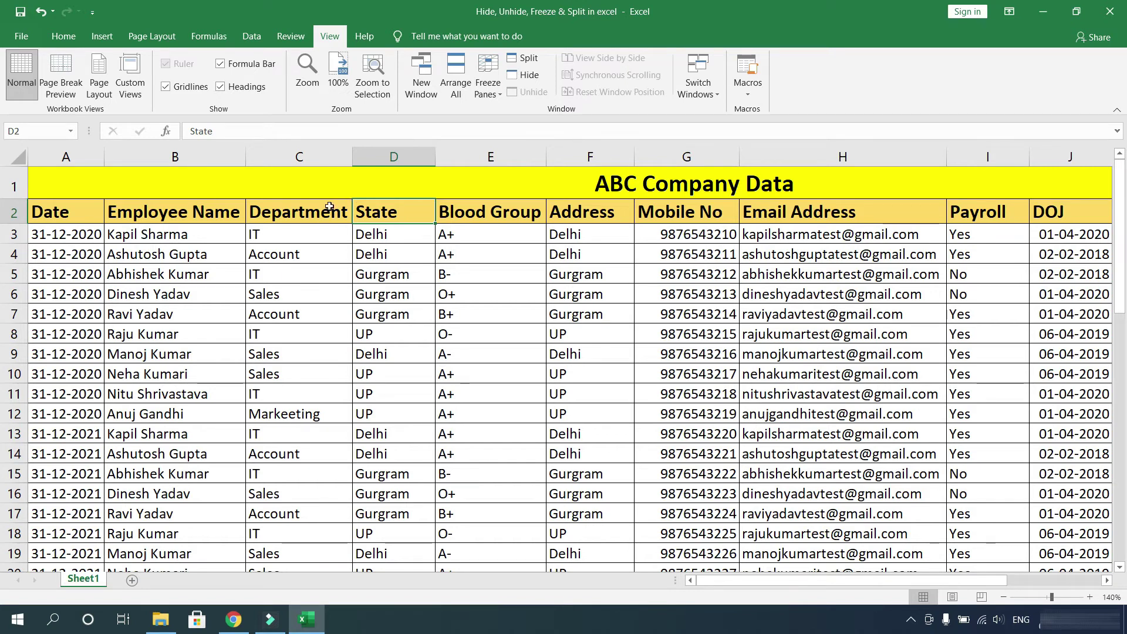
Step: Split the worksheet window before column D to separate columns A to C from the remaining columns
{"action": "left_click_drag", "start_coordinate": [81, 154], "coordinate": [309, 154]}
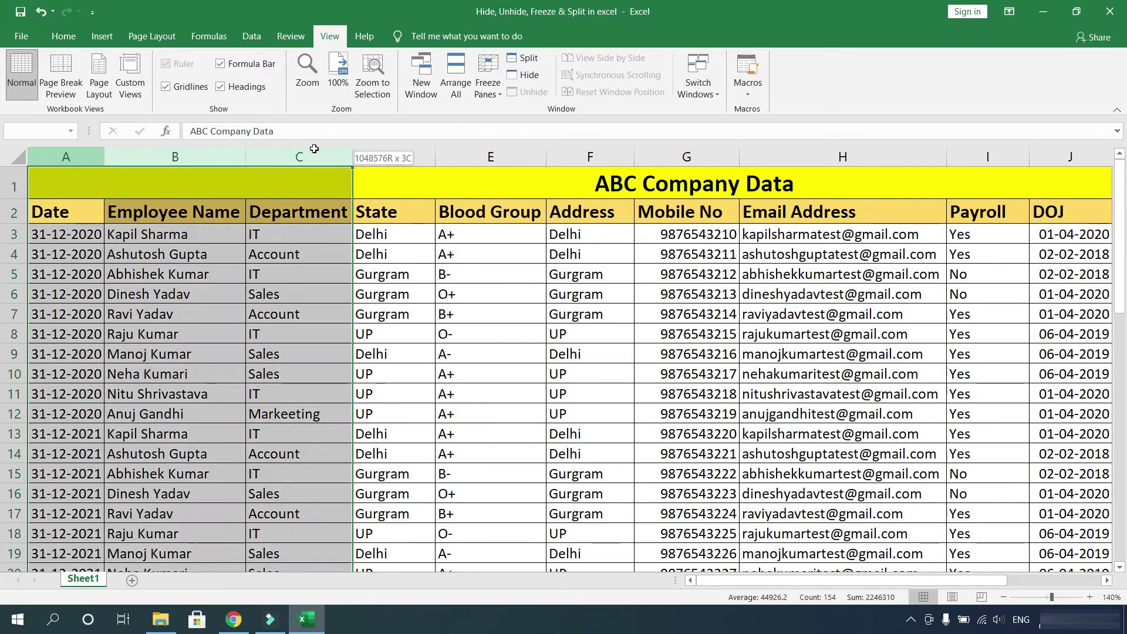
{"action": "left_click", "coordinate": [416, 235]}
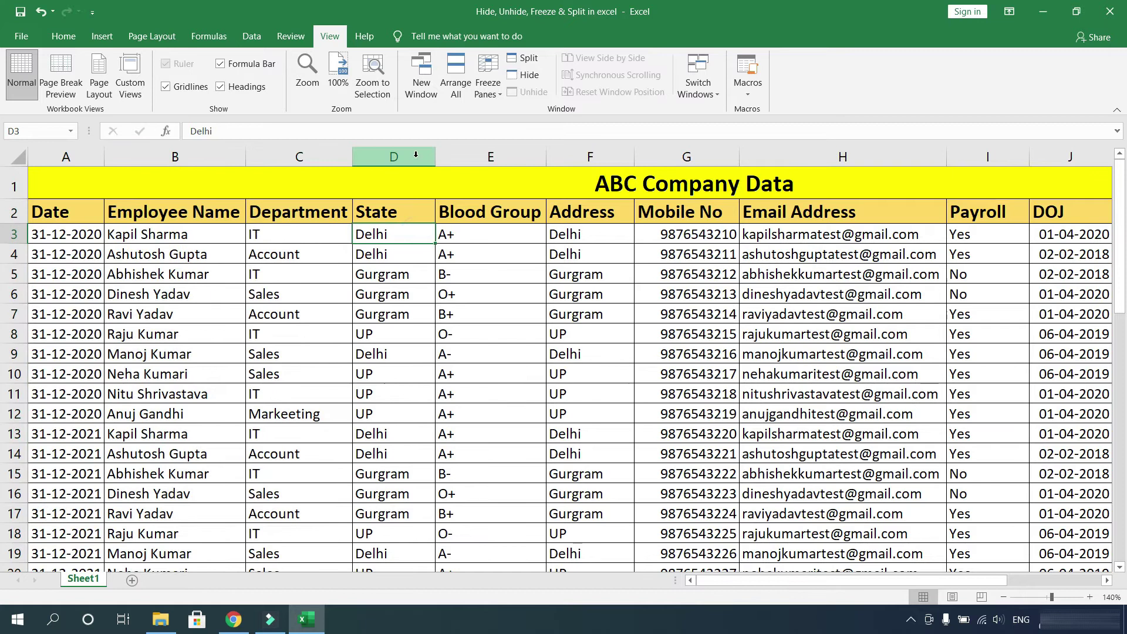
{"action": "left_click", "coordinate": [417, 153]}
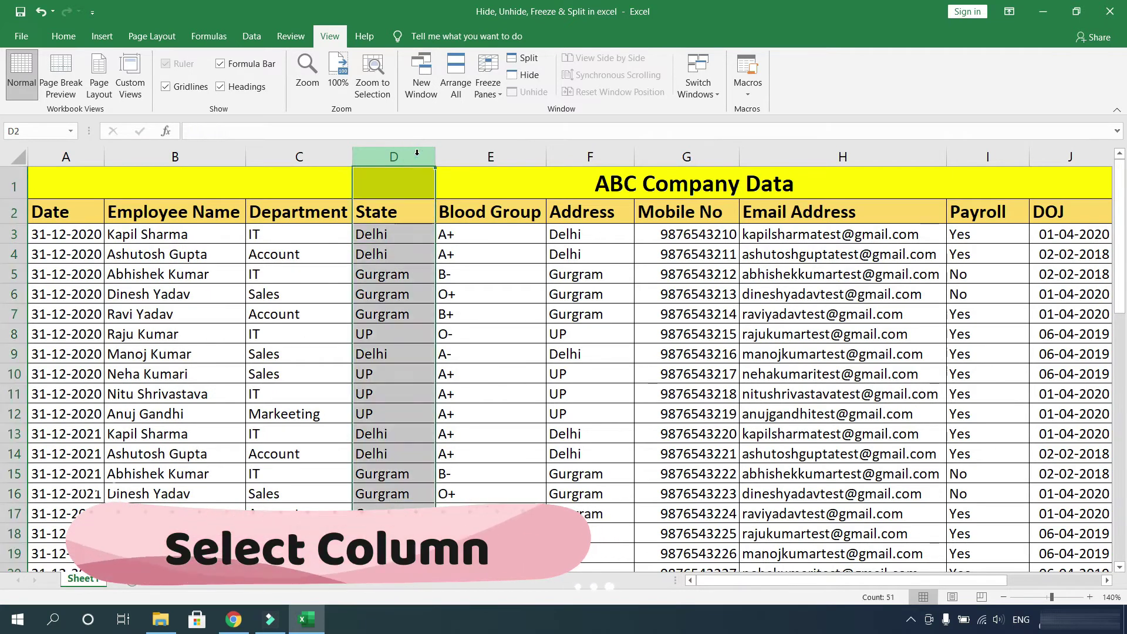
{"action": "left_click", "coordinate": [523, 60]}
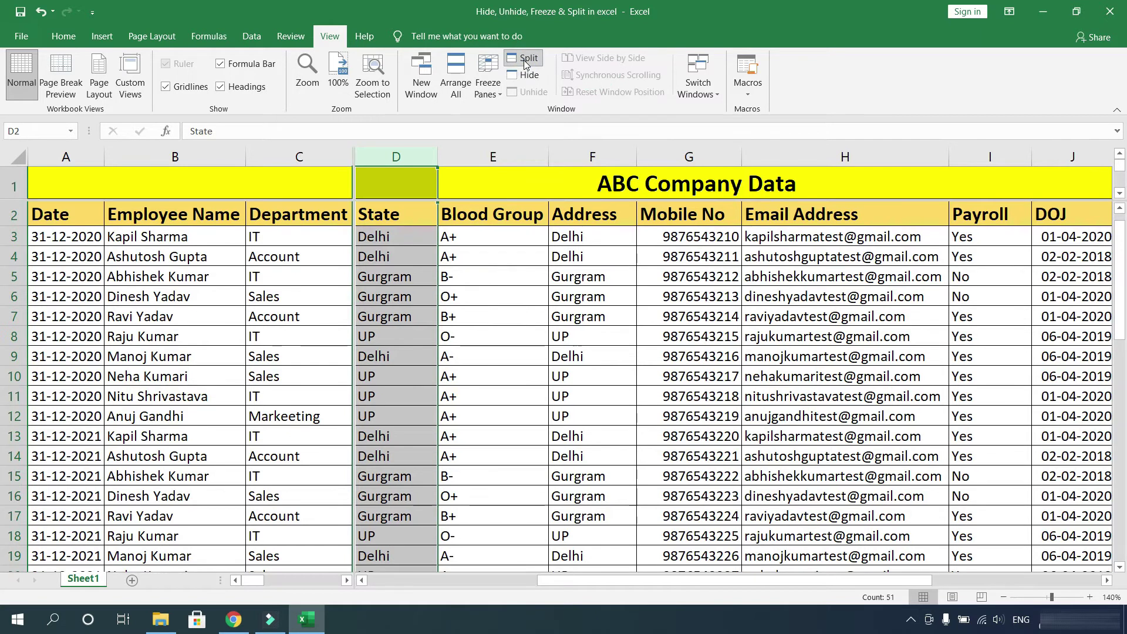
Step: Examine the split panes while moving across the heading row from State to beyond the Yearly column
{"action": "left_click", "coordinate": [412, 296]}
{"action": "left_click", "coordinate": [399, 221]}
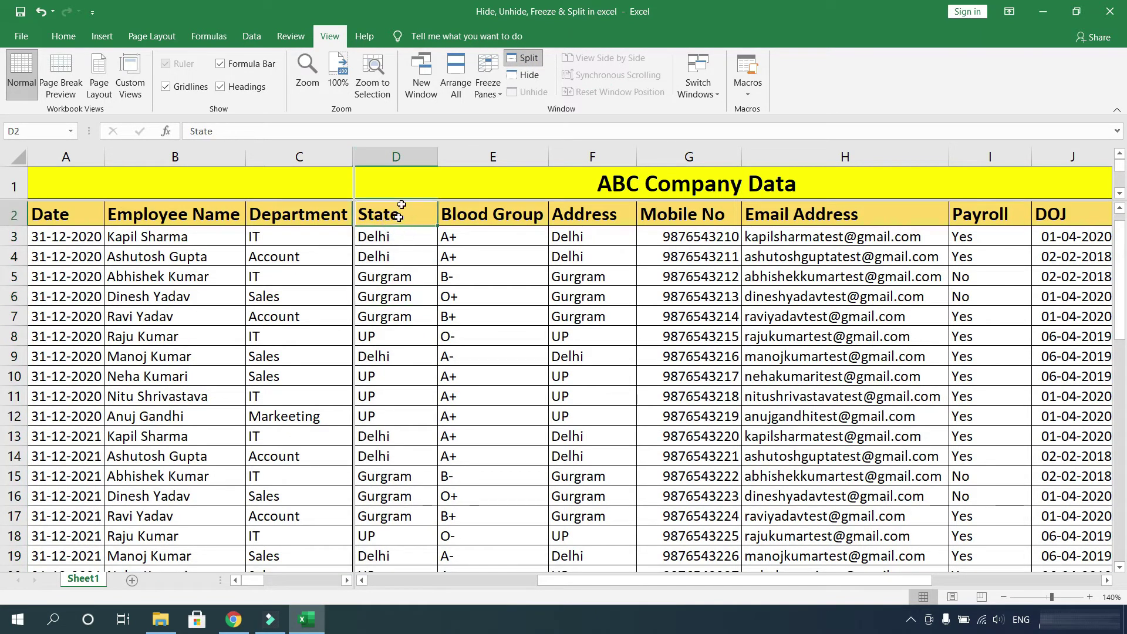
{"action": "key", "text": "Right"}
{"action": "key", "text": "Right"}
{"action": "key", "text": "Right"}
{"action": "key", "text": "Right"}
{"action": "key", "text": "Right"}
{"action": "key", "text": "Right"}
{"action": "key", "text": "Right"}
{"action": "key", "text": "Right"}
{"action": "key", "text": "Right"}
{"action": "key", "text": "Right"}
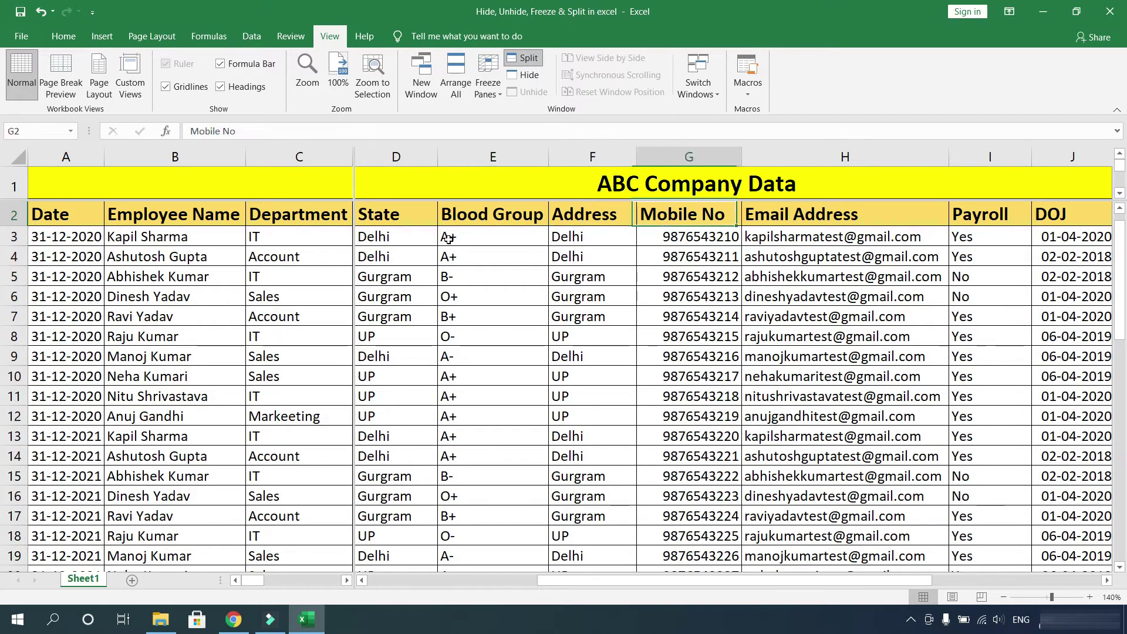
{"action": "key", "text": "Right"}
{"action": "key", "text": "Right"}
{"action": "key", "text": "Right"}
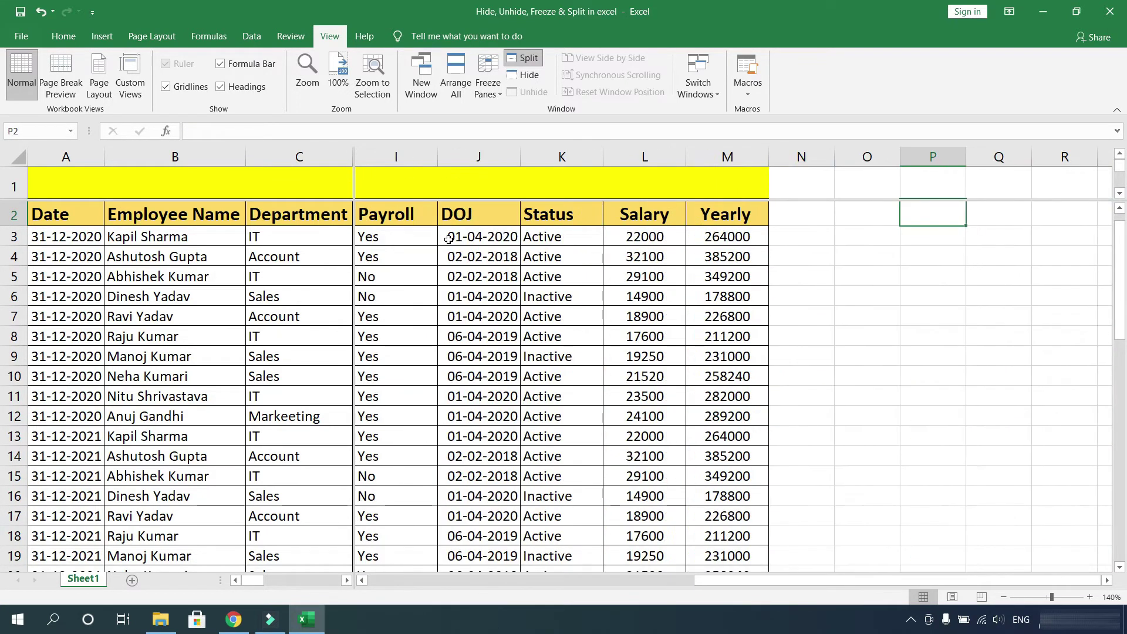
Step: Examine the pane beside columns A to C while moving back along the heading row to Date
{"action": "key", "text": "Left"}
{"action": "key", "text": "Left"}
{"action": "key", "text": "Left"}
{"action": "key", "text": "Left"}
{"action": "key", "text": "Left"}
{"action": "key", "text": "Left"}
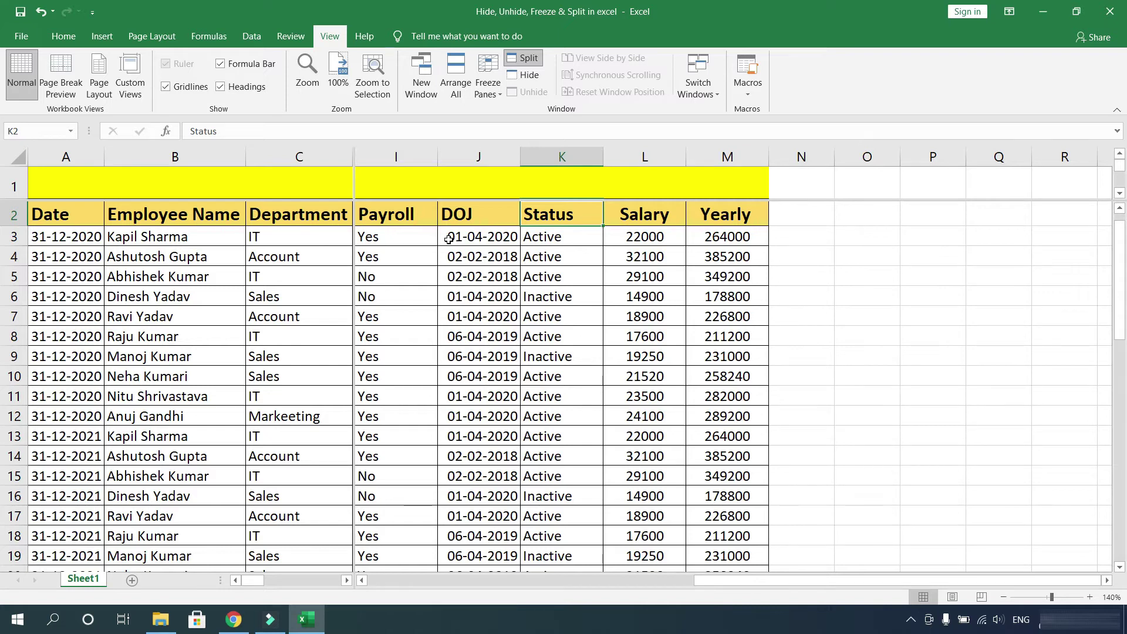
{"action": "key", "text": "Left"}
{"action": "key", "text": "Left"}
{"action": "key", "text": "Left"}
{"action": "key", "text": "Left"}
{"action": "key", "text": "Left"}
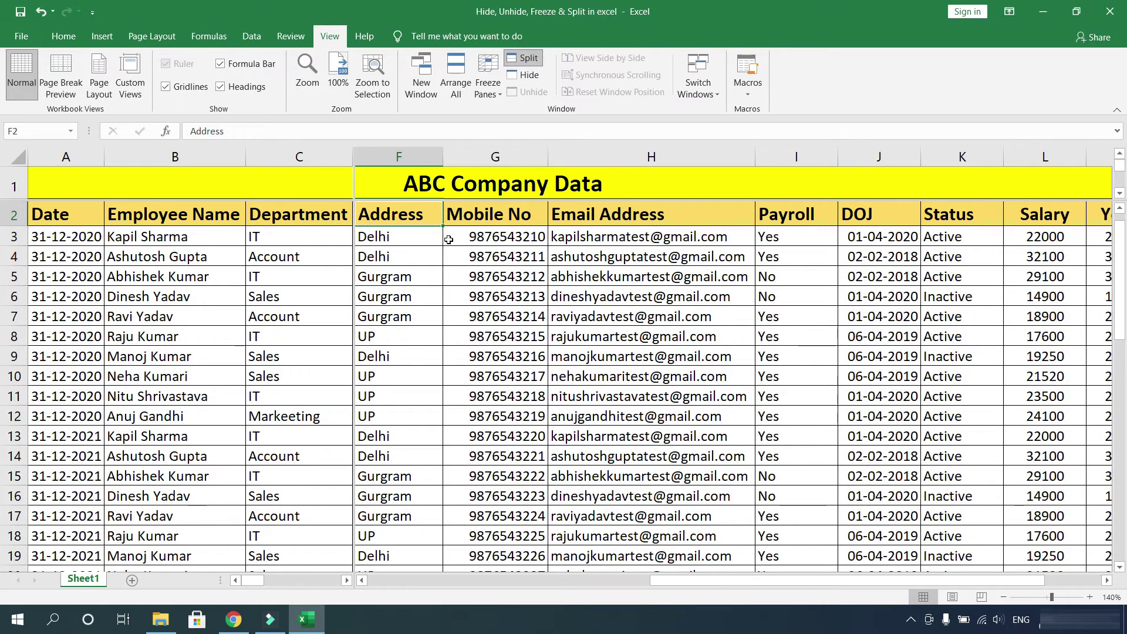
{"action": "key", "text": "Left"}
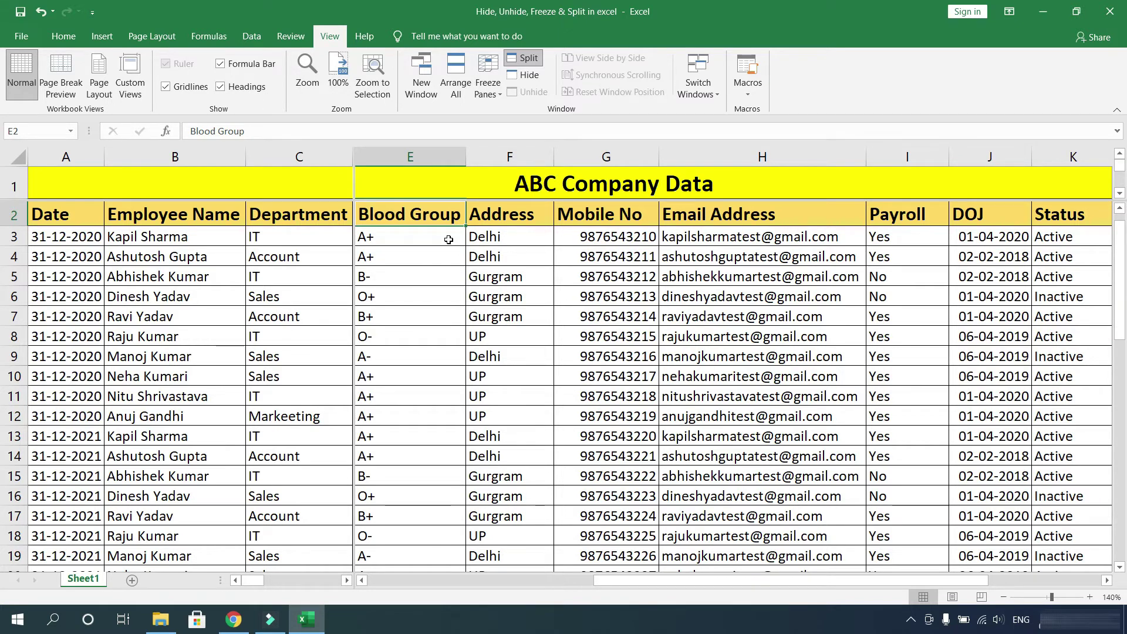
{"action": "key", "text": "Left"}
{"action": "key", "text": "Left"}
{"action": "key", "text": "Left"}
{"action": "key", "text": "Left"}
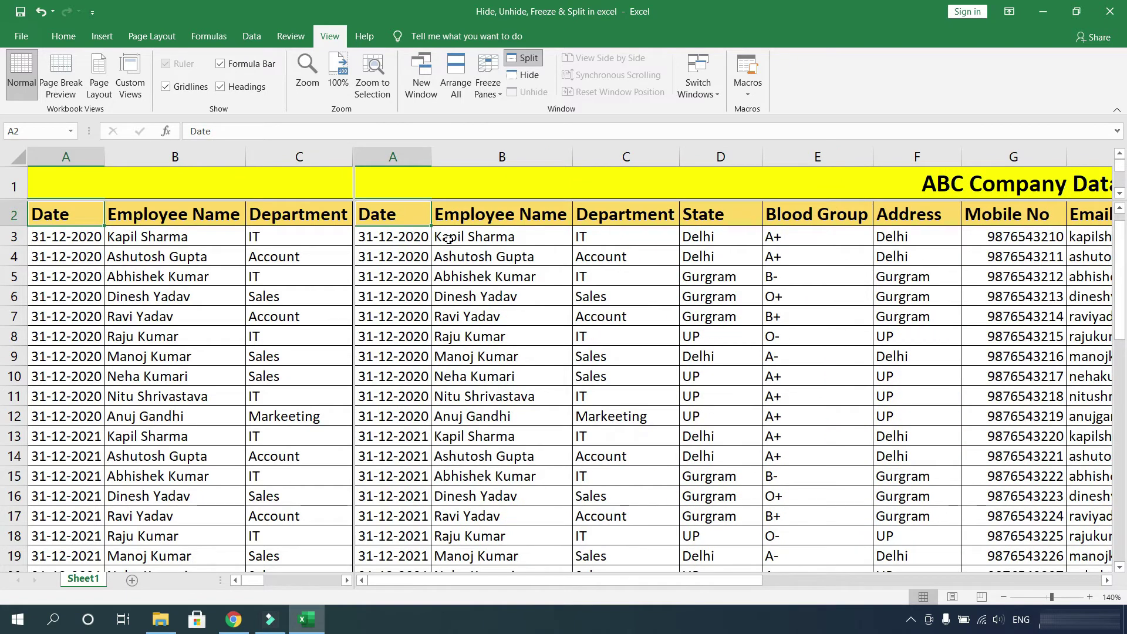
Step: Compare columns A to C in both panes, moving from the Date heading across to Status and back
{"action": "left_click_drag", "start_coordinate": [393, 157], "coordinate": [626, 157]}
{"action": "left_click", "coordinate": [448, 214]}
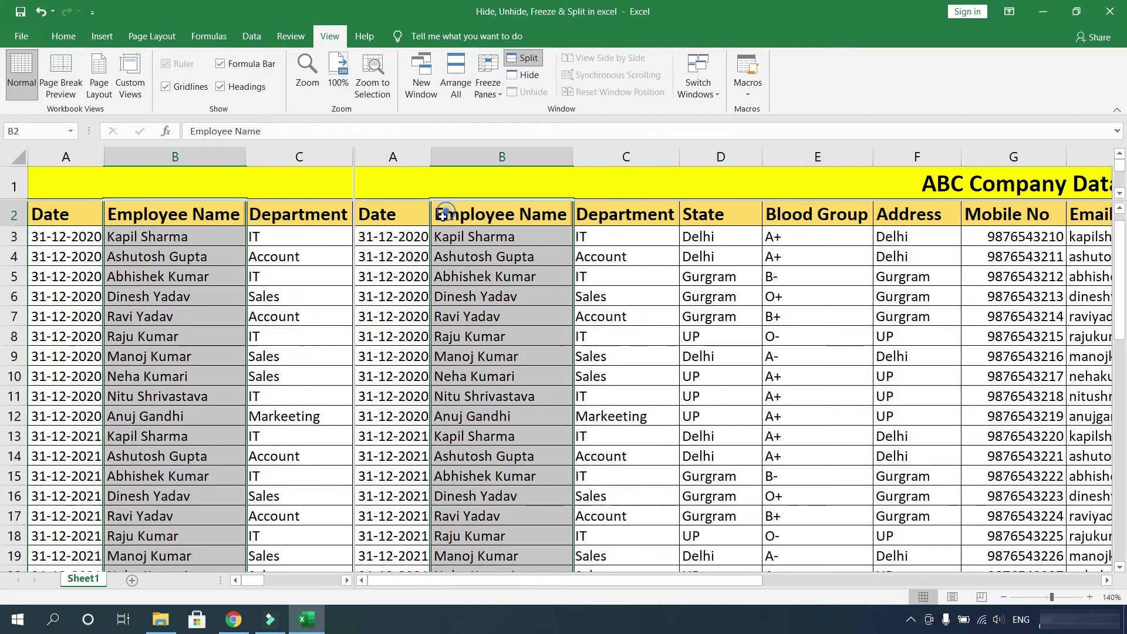
{"action": "left_click", "coordinate": [77, 216]}
{"action": "key", "text": "Right"}
{"action": "key", "text": "Right"}
{"action": "key", "text": "Right"}
{"action": "key", "text": "Right"}
{"action": "key", "text": "Right"}
{"action": "key", "text": "Right"}
{"action": "key", "text": "Right"}
{"action": "key", "text": "Right"}
{"action": "key", "text": "Right"}
{"action": "key", "text": "Right"}
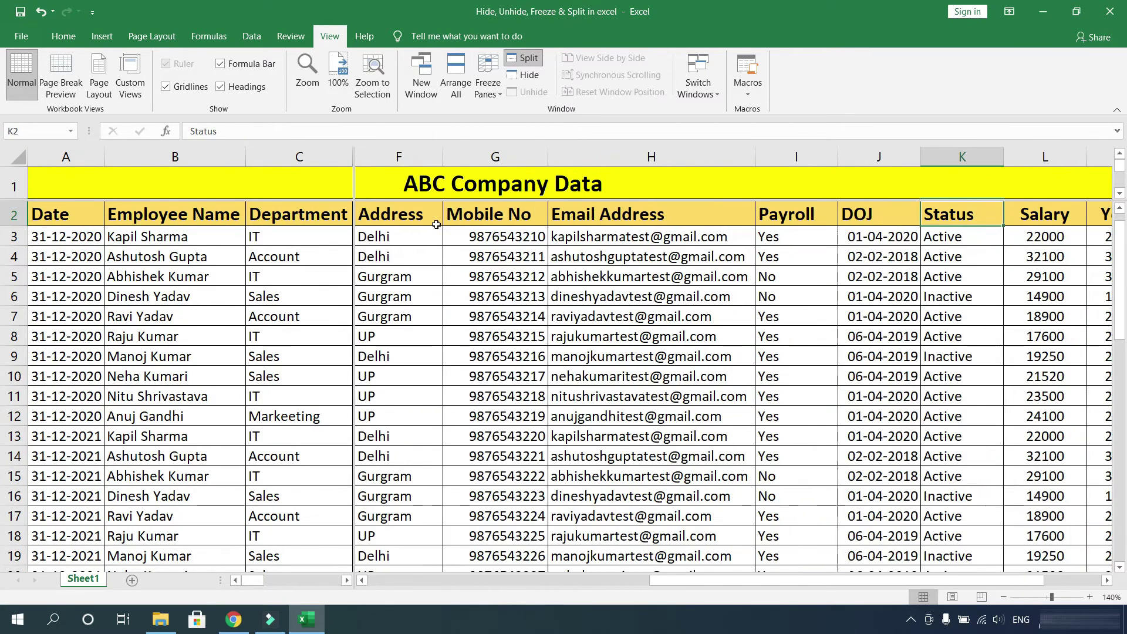
{"action": "key", "text": "Left"}
{"action": "key", "text": "Home"}
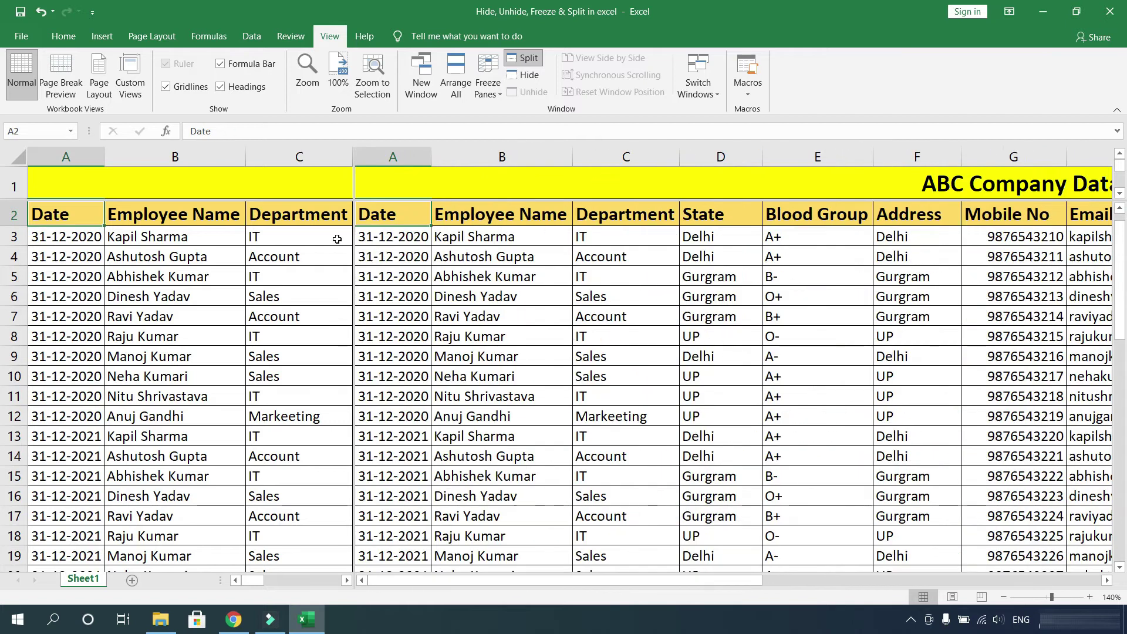
Step: Select the Date, Employee Name and Department headings and check the horizontal scrolling of each pane
{"action": "left_click_drag", "start_coordinate": [66, 218], "coordinate": [284, 216]}
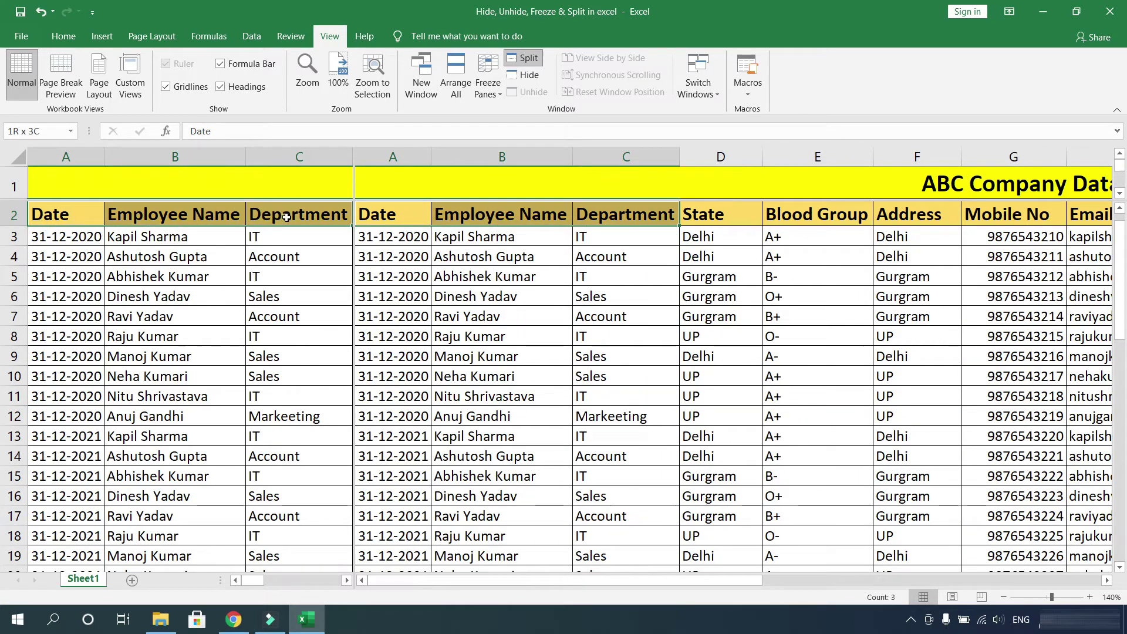
{"action": "mouse_move", "coordinate": [259, 584]}
{"action": "left_mouse_down"}
{"action": "mouse_move", "coordinate": [341, 581]}
{"action": "mouse_move", "coordinate": [256, 581]}
{"action": "left_mouse_up"}
{"action": "left_click_drag", "start_coordinate": [607, 581], "coordinate": [432, 587]}
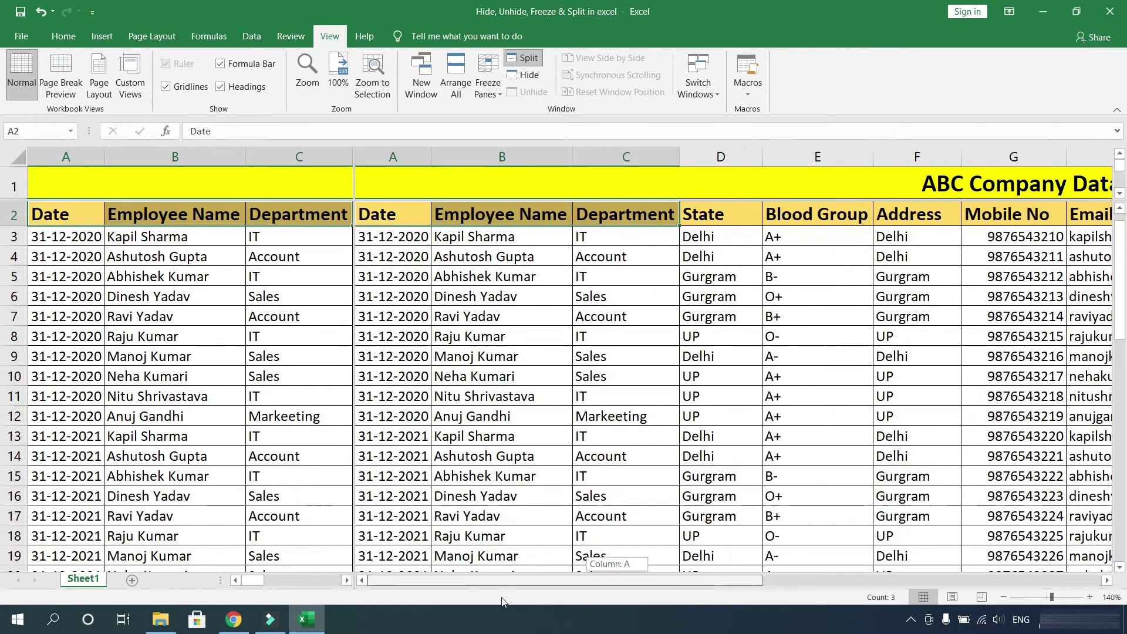
Step: Examine the first pane's independent movement by going across row 4 from Employee Name to Email Address
{"action": "left_click", "coordinate": [238, 256]}
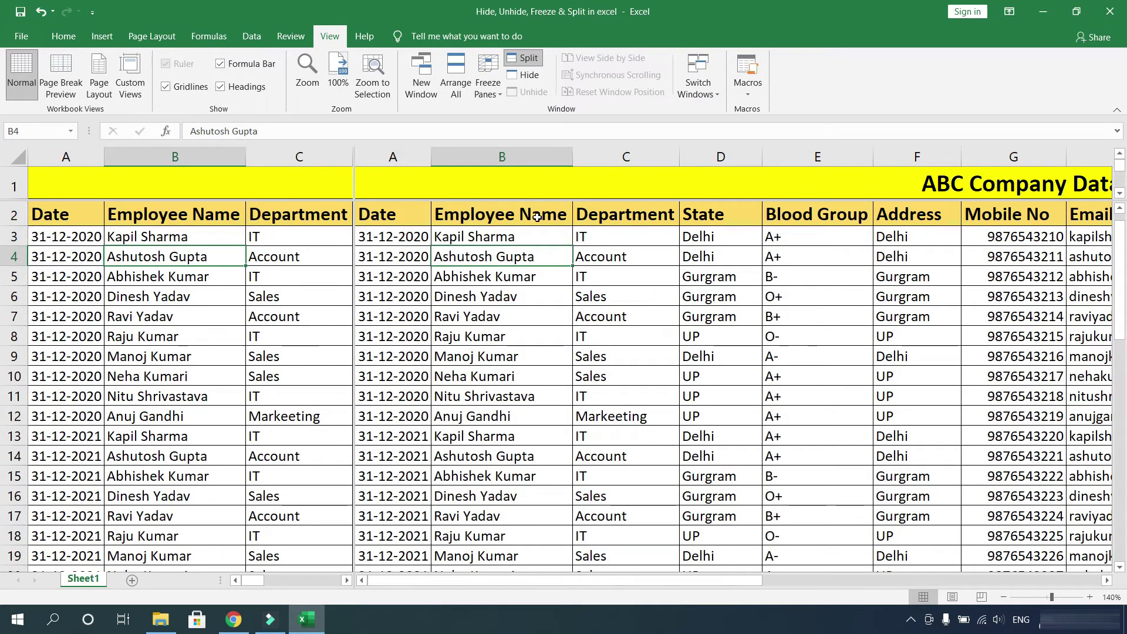
{"action": "key", "text": "Right"}
{"action": "key", "text": "Right"}
{"action": "key", "text": "Right"}
{"action": "key", "text": "Right"}
{"action": "key", "text": "Right"}
{"action": "key", "text": "Right"}
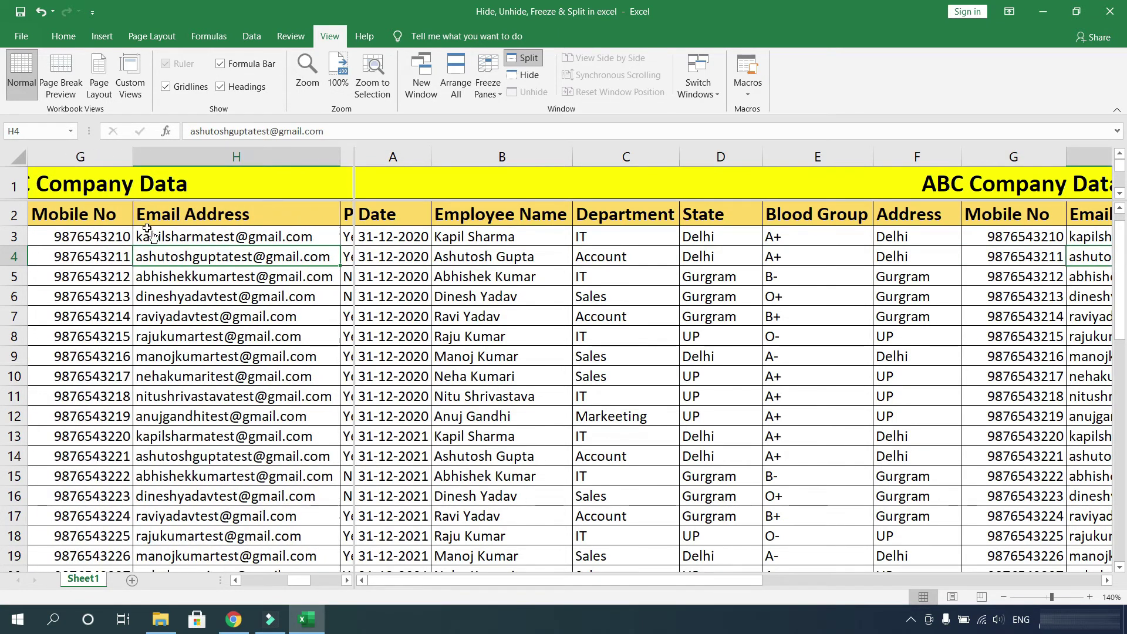
Step: Examine the second pane's independent movement by going across row 3 from Employee Name to Payroll
{"action": "left_click", "coordinate": [497, 238]}
{"action": "key", "text": "Right"}
{"action": "key", "text": "Right"}
{"action": "key", "text": "Right"}
{"action": "key", "text": "Right"}
{"action": "key", "text": "Right"}
{"action": "key", "text": "Right"}
{"action": "key", "text": "Right"}
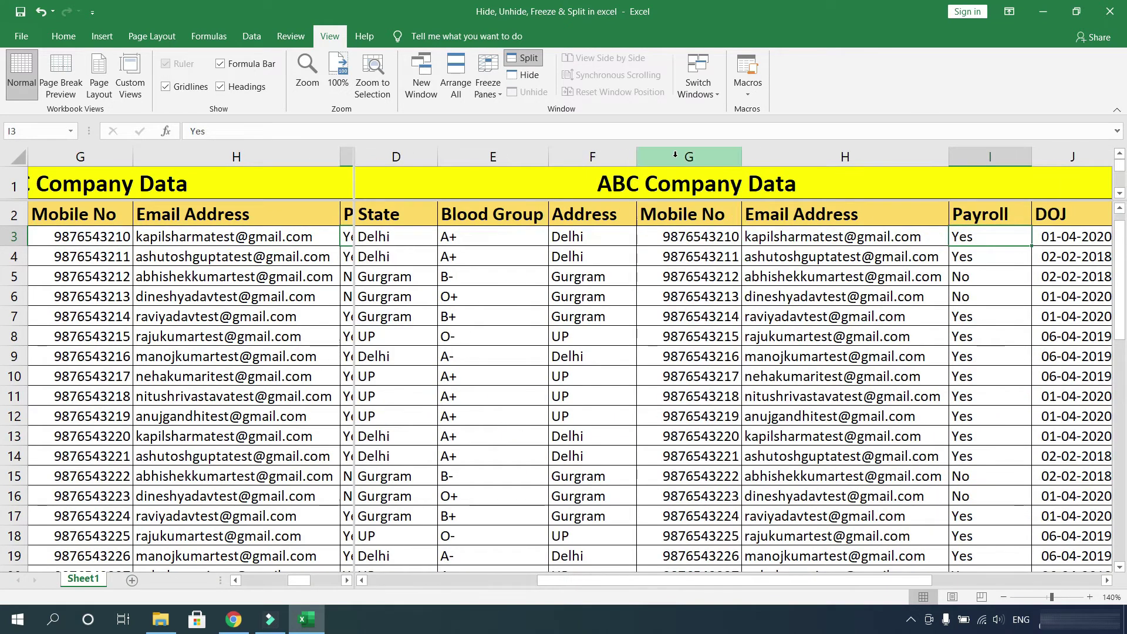
Step: Bring the second pane back to column A by moving along row 6 from Blood Group to Date
{"action": "left_click", "coordinate": [675, 156]}
{"action": "left_click", "coordinate": [526, 302]}
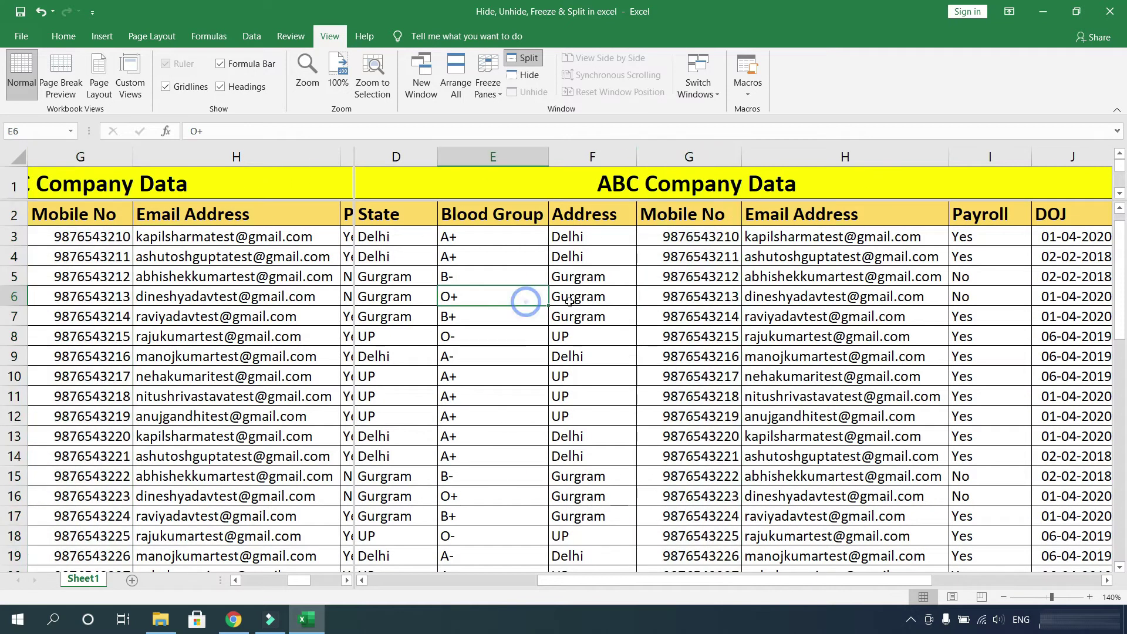
{"action": "key", "text": "Left"}
{"action": "key", "text": "Left"}
{"action": "key", "text": "Left"}
{"action": "key", "text": "Left"}
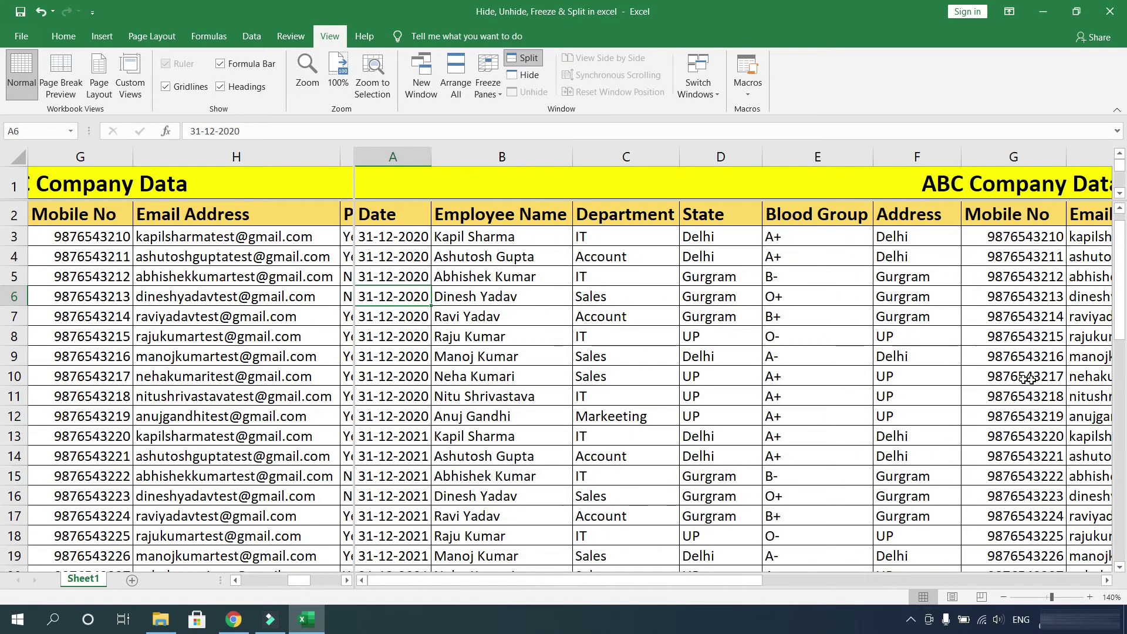
Step: Bring the first pane back to column A by moving along row 5 from Email Address to Date
{"action": "left_click", "coordinate": [140, 276]}
{"action": "key", "text": "Left"}
{"action": "key", "text": "Left"}
{"action": "key", "text": "Left"}
{"action": "key", "text": "Left"}
{"action": "key", "text": "Left"}
{"action": "key", "text": "Left"}
{"action": "key", "text": "Left"}
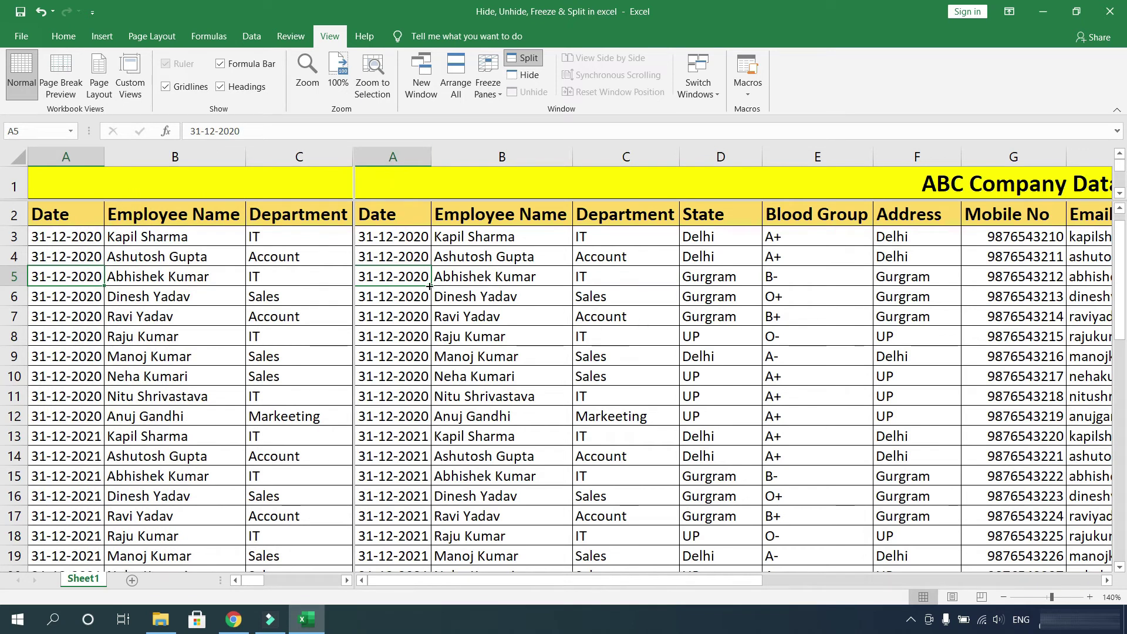
Step: Remove the split between columns C and D from the worksheet window
{"action": "left_click", "coordinate": [530, 356]}
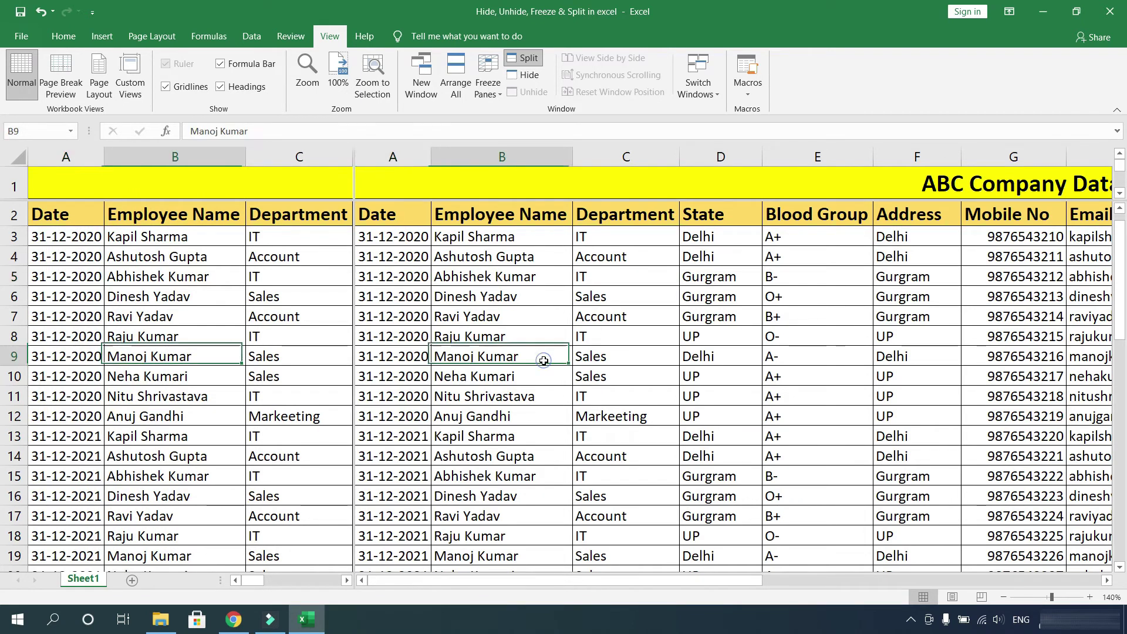
{"action": "left_click", "coordinate": [519, 63]}
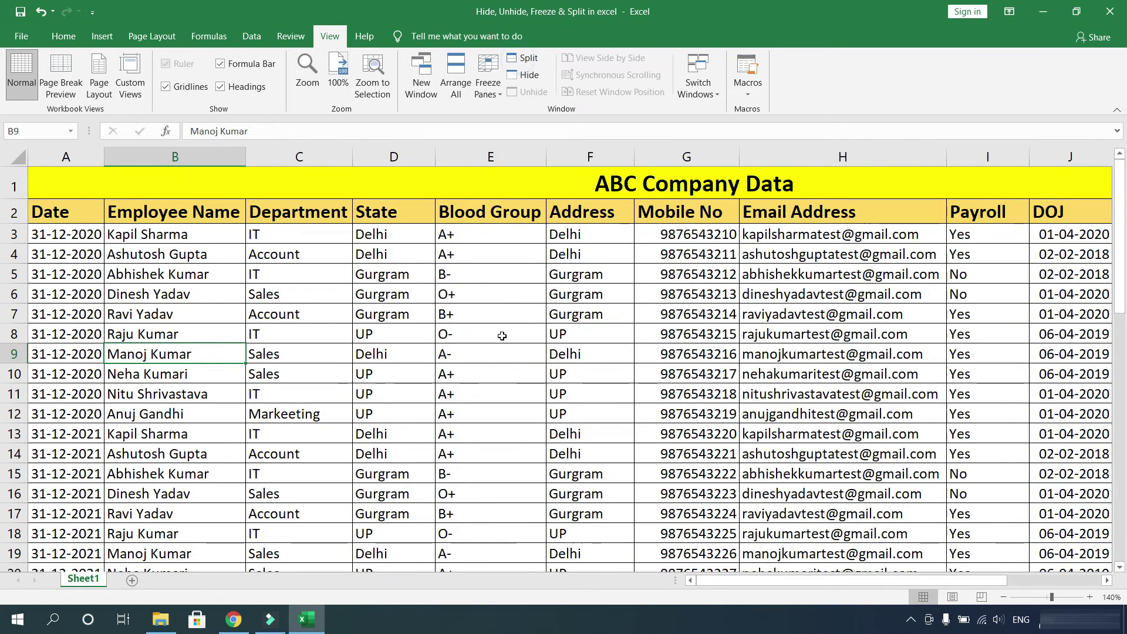
{"action": "left_click", "coordinate": [498, 332]}
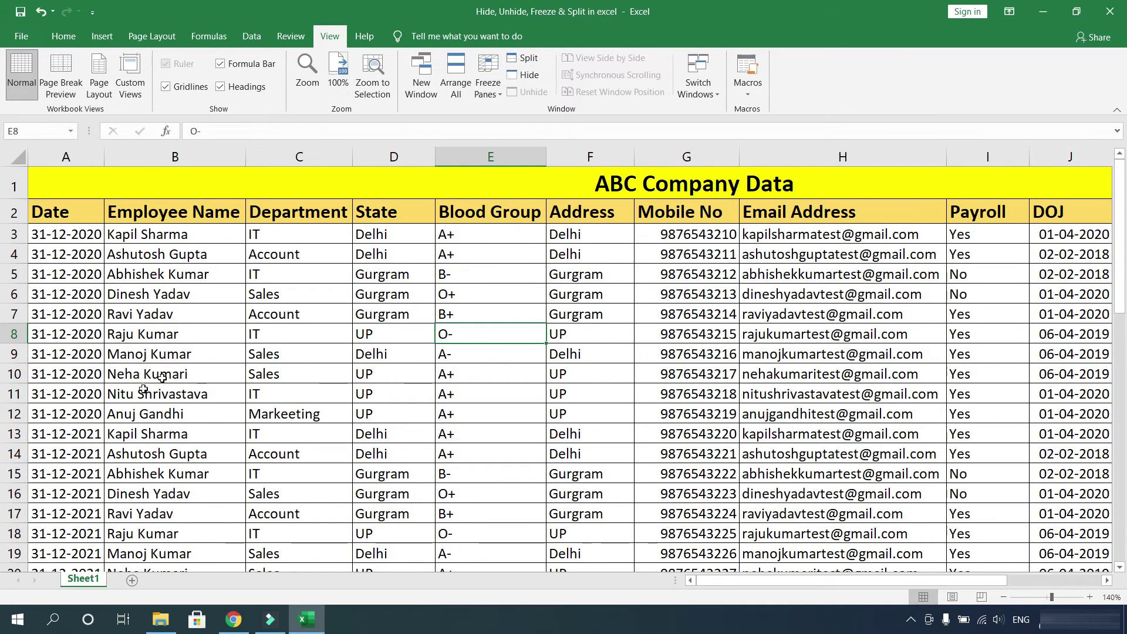
Step: Split the worksheet window above row 10 to separate rows 1 to 9 from the remaining rows
{"action": "left_click", "coordinate": [12, 373]}
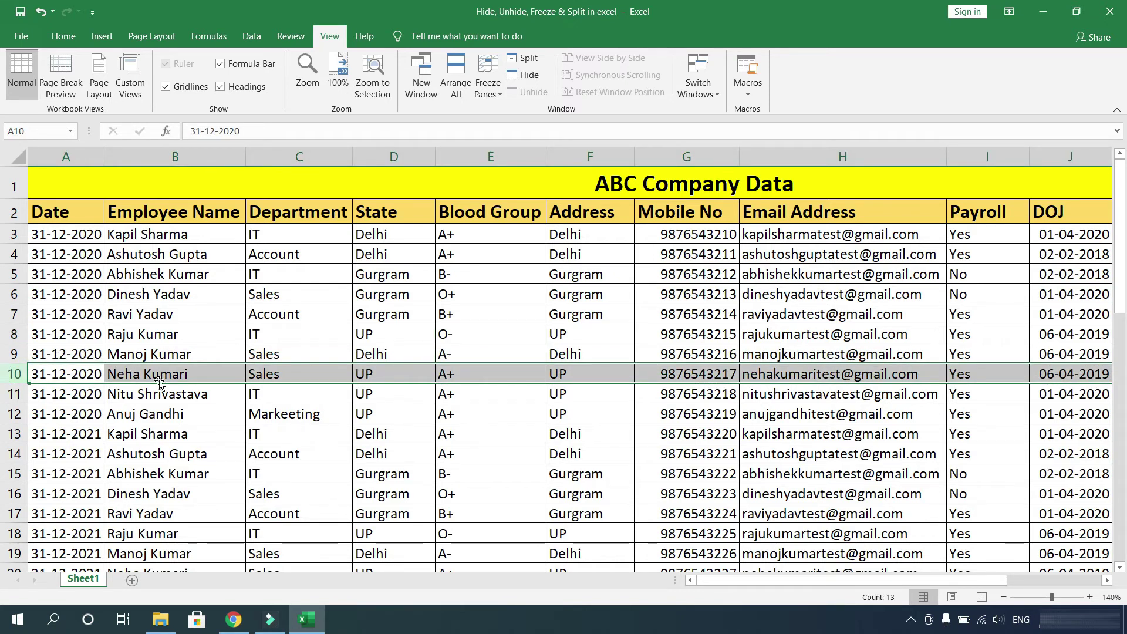
{"action": "left_click", "coordinate": [10, 373]}
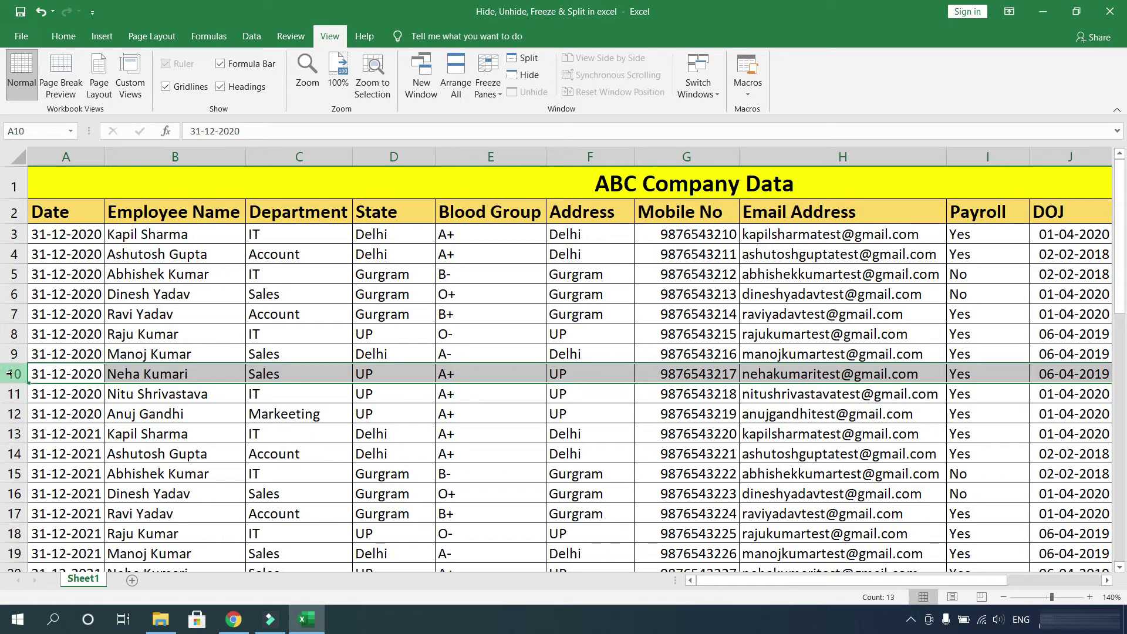
{"action": "left_click", "coordinate": [526, 58]}
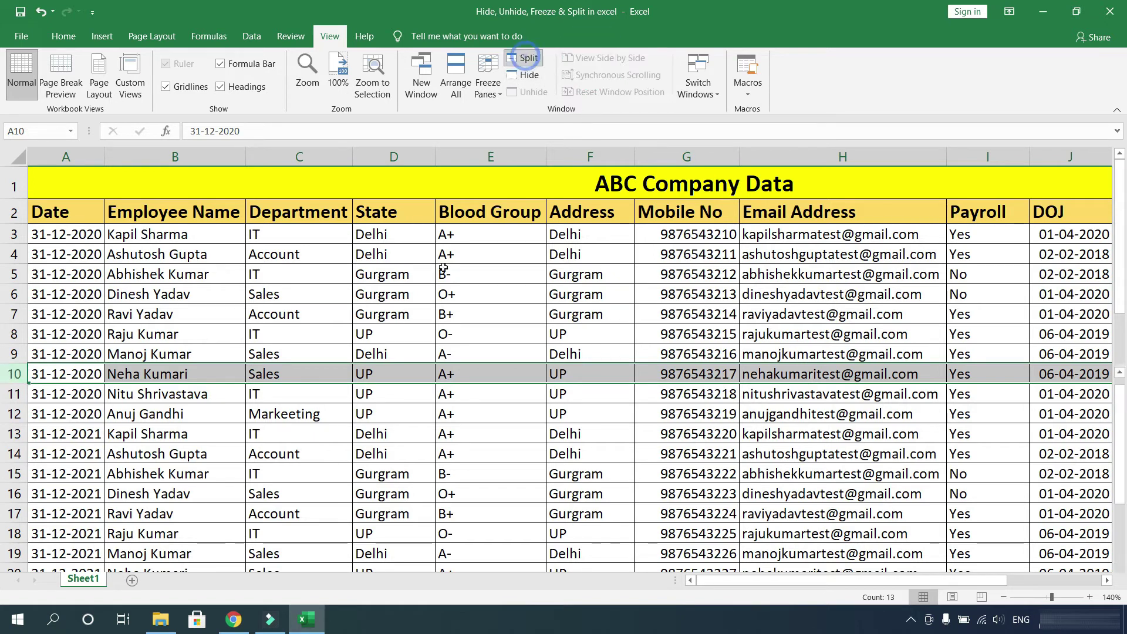
{"action": "left_click", "coordinate": [281, 434]}
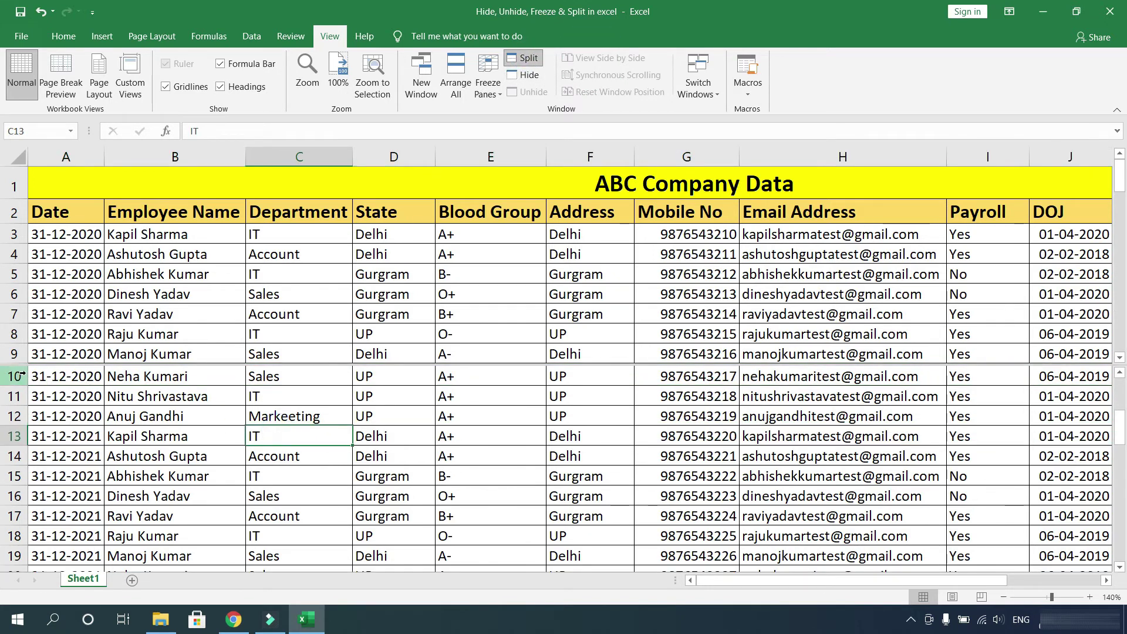
Step: Examine the lower pane while moving down the Date column from row 10 through the 2021 records
{"action": "left_click", "coordinate": [57, 375]}
{"action": "key", "text": "Down"}
{"action": "key", "text": "Down"}
{"action": "key", "text": "Down"}
{"action": "key", "text": "Down"}
{"action": "key", "text": "Down"}
{"action": "key", "text": "Down"}
{"action": "key", "text": "Down"}
{"action": "key", "text": "Down"}
{"action": "key", "text": "Down"}
{"action": "key", "text": "Down"}
{"action": "key", "text": "Down"}
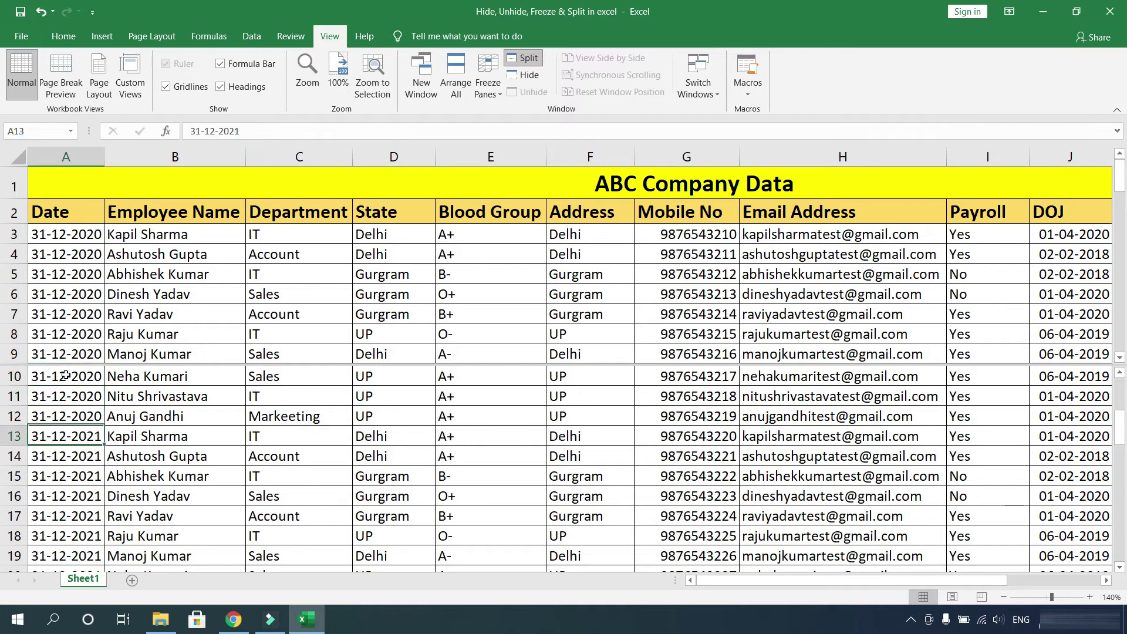
Step: Examine the lower pane while moving back up the Date column to the title in row 1
{"action": "key", "text": "Up"}
{"action": "key", "text": "Up"}
{"action": "key", "text": "Up"}
{"action": "key", "text": "Up"}
{"action": "key", "text": "Up"}
{"action": "key", "text": "Up"}
{"action": "key", "text": "Up"}
{"action": "key", "text": "Up"}
{"action": "key", "text": "Up"}
{"action": "key", "text": "Up"}
{"action": "key", "text": "Up"}
{"action": "key", "text": "Up"}
{"action": "key", "text": "Up"}
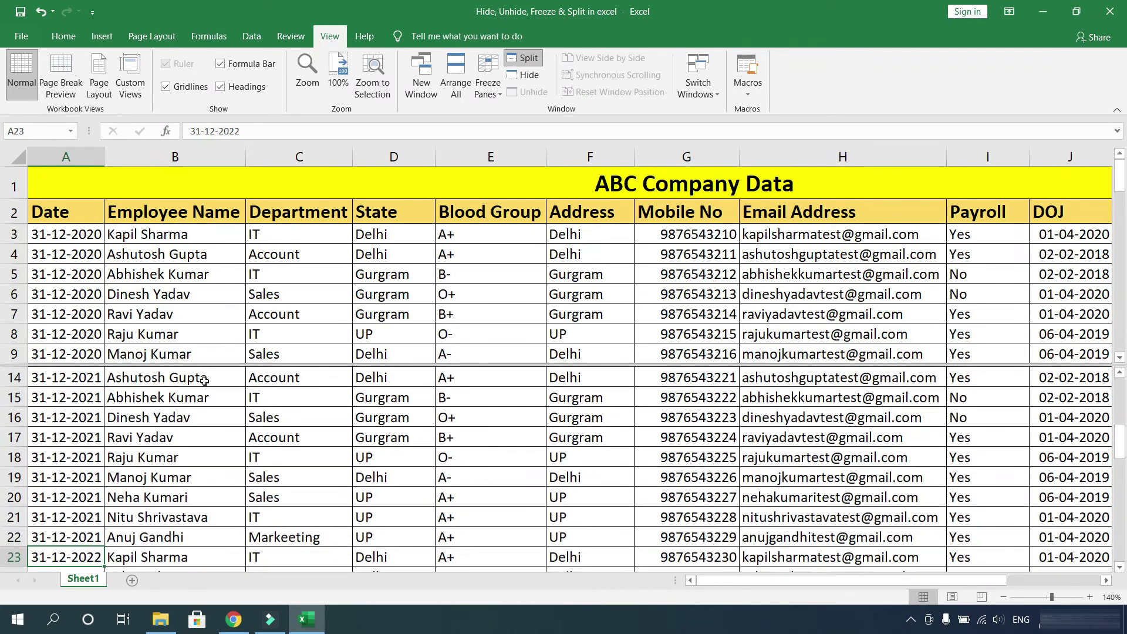
{"action": "key", "text": "Up"}
{"action": "key", "text": "Up"}
{"action": "key", "text": "Up"}
{"action": "key", "text": "Up"}
{"action": "key", "text": "Up"}
{"action": "key", "text": "Up"}
{"action": "key", "text": "Up"}
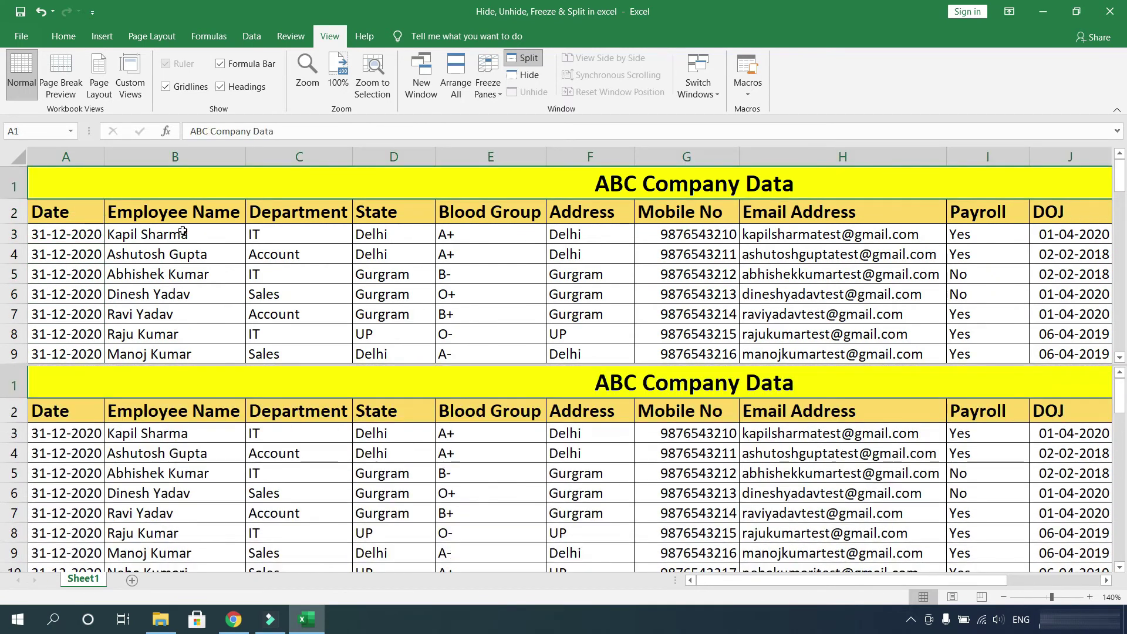
Step: Compare the same rows in both panes by selecting rows 1 to 7 and cells in the Employee Name column
{"action": "left_click_drag", "start_coordinate": [525, 379], "coordinate": [529, 517]}
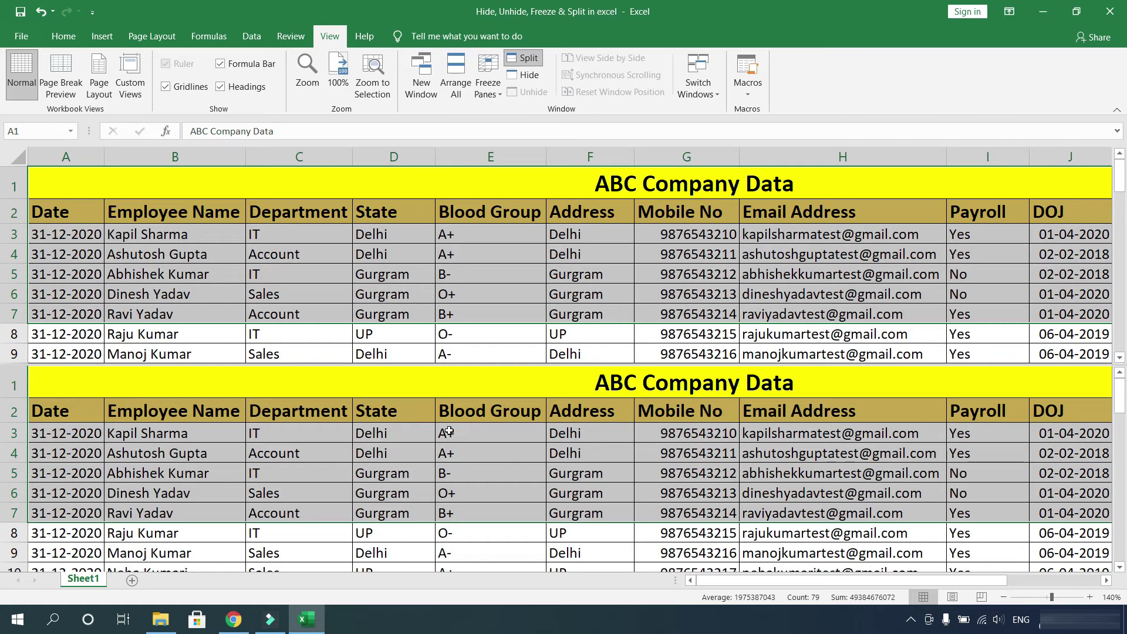
{"action": "left_click", "coordinate": [199, 415]}
{"action": "left_click_drag", "start_coordinate": [232, 304], "coordinate": [231, 329]}
{"action": "left_click", "coordinate": [209, 477]}
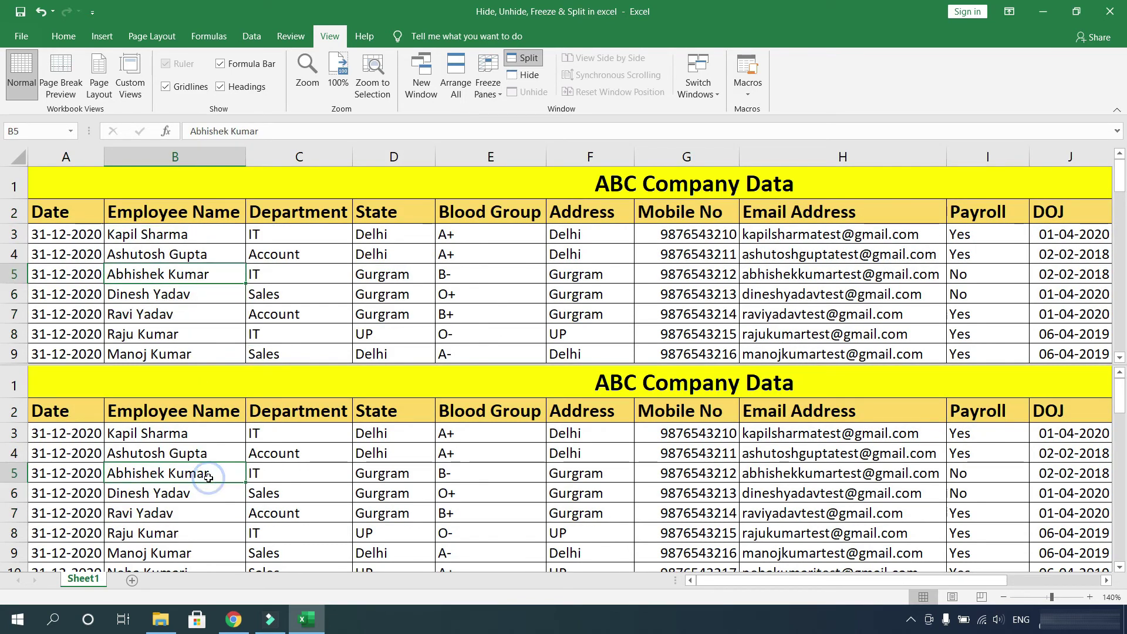
Step: Examine the lower pane while moving down the Employee Name column from row 5 into the 2021 records
{"action": "key", "text": "Down"}
{"action": "key", "text": "Down"}
{"action": "key", "text": "Down"}
{"action": "key", "text": "Down"}
{"action": "key", "text": "Down"}
{"action": "key", "text": "Down"}
{"action": "key", "text": "Down"}
{"action": "key", "text": "Down"}
{"action": "key", "text": "Down"}
{"action": "key", "text": "Down"}
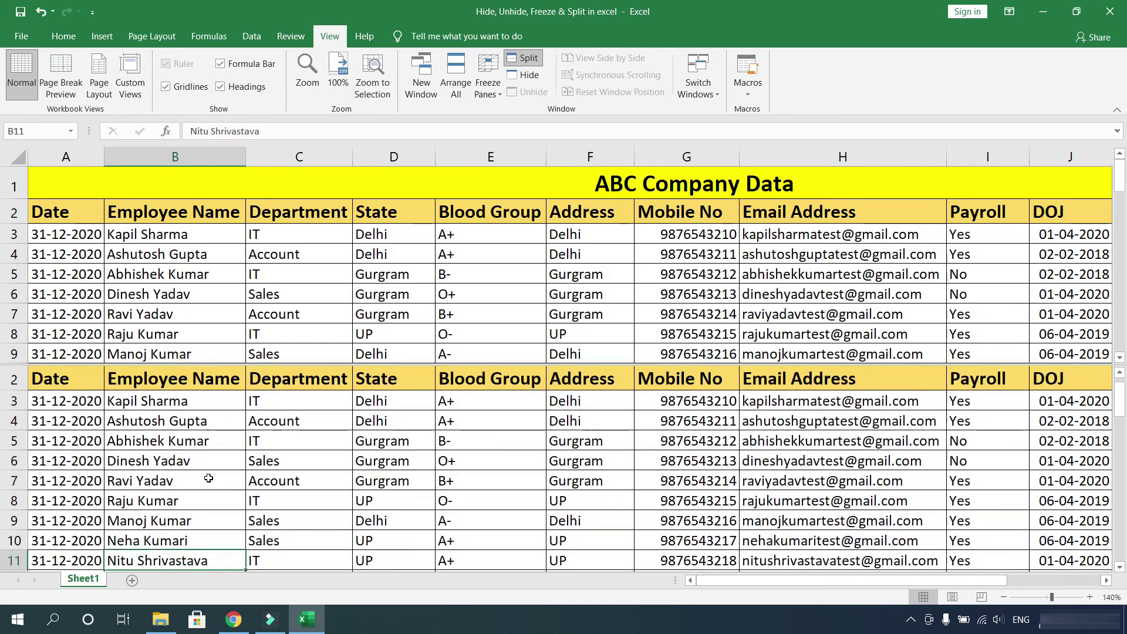
{"action": "key", "text": "Down"}
{"action": "key", "text": "Down"}
{"action": "key", "text": "Down"}
{"action": "key", "text": "Down"}
{"action": "key", "text": "Down"}
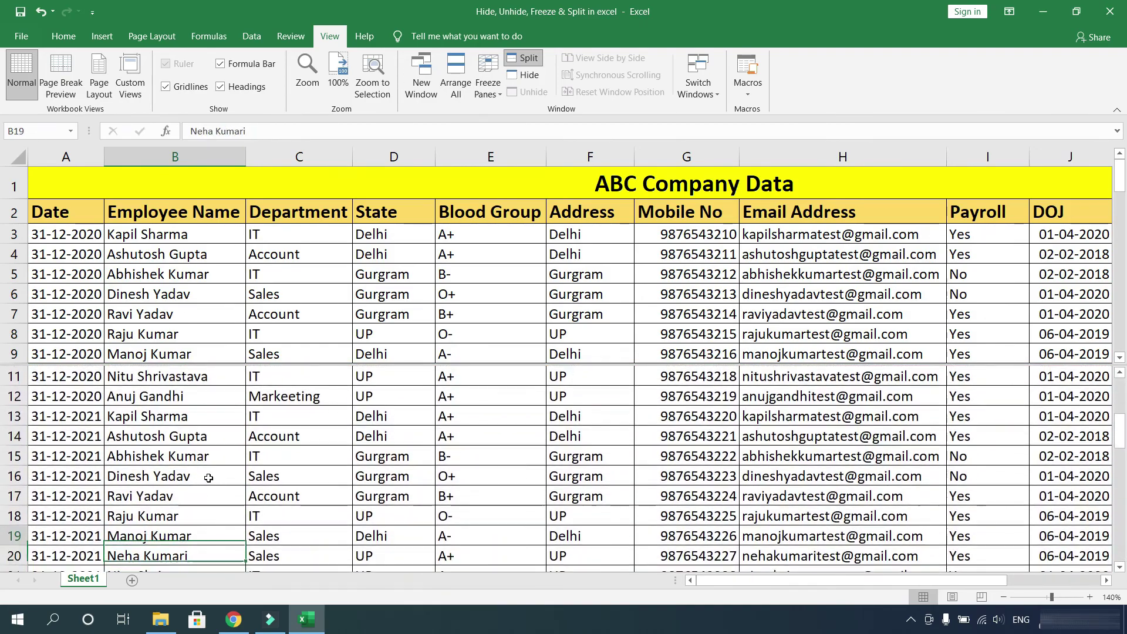